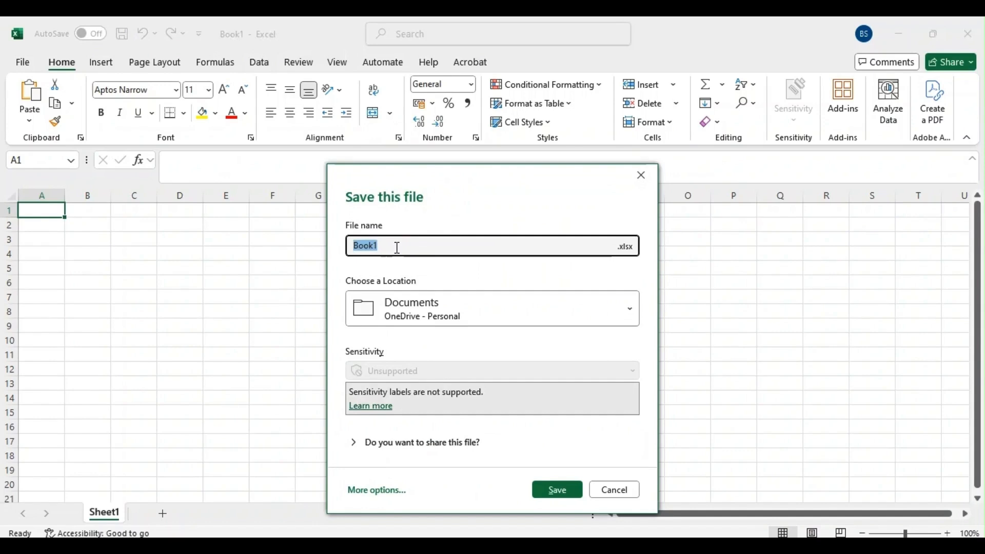
Save the workbook as "Business Budget Plannner Excel Template" in Excel Template (*.xltx) format in the Documents folder
type("Busines")
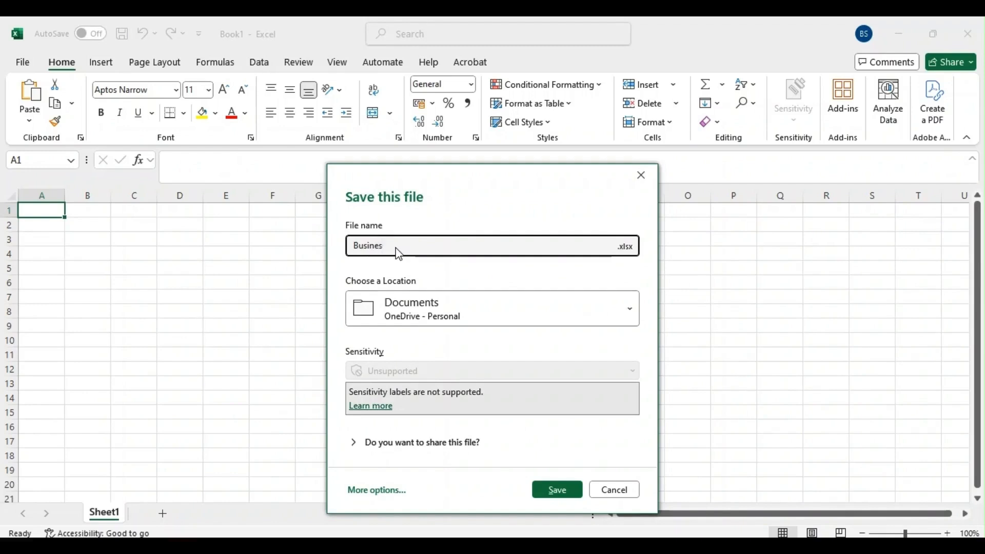
type("s Budget Plannner Excel Template")
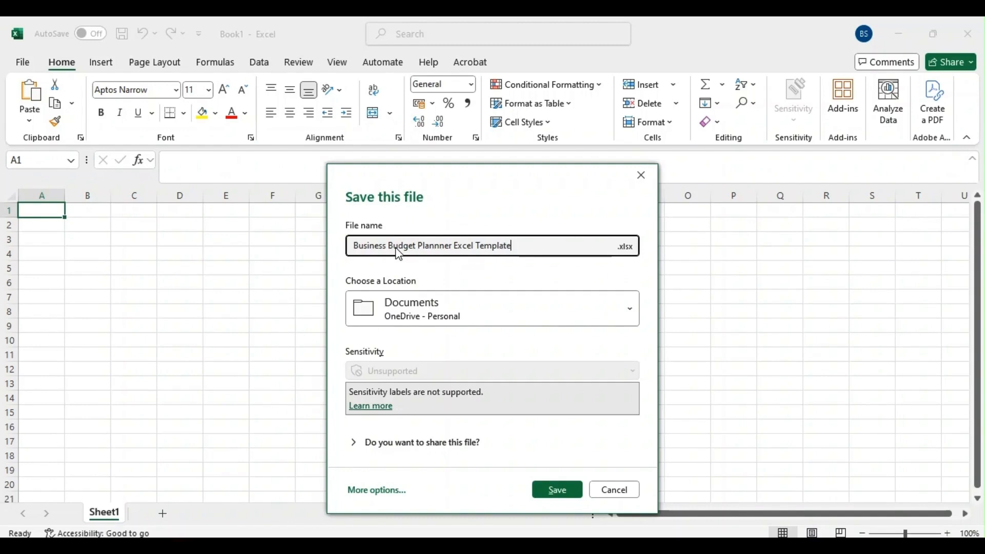
left_click(629, 247)
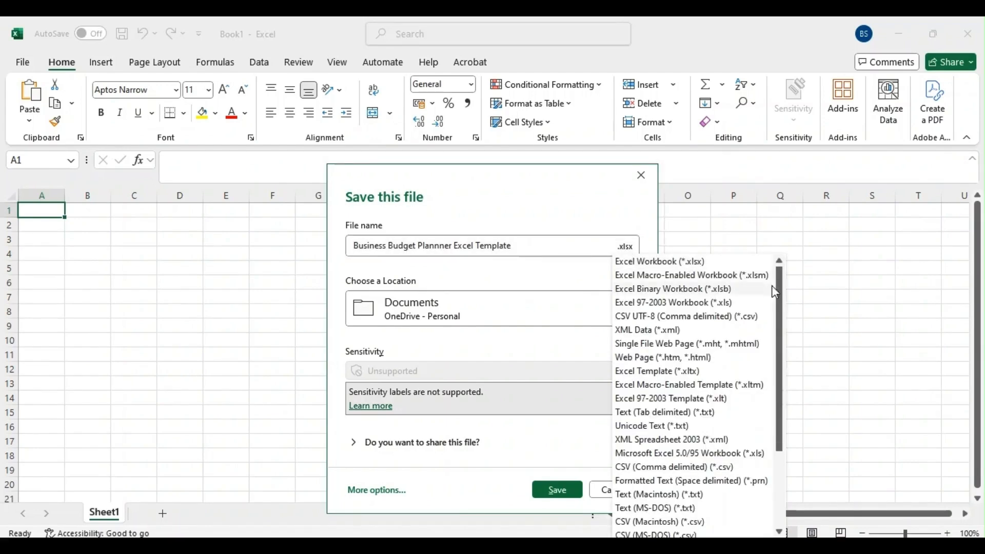
left_click_drag(778, 313, 779, 279)
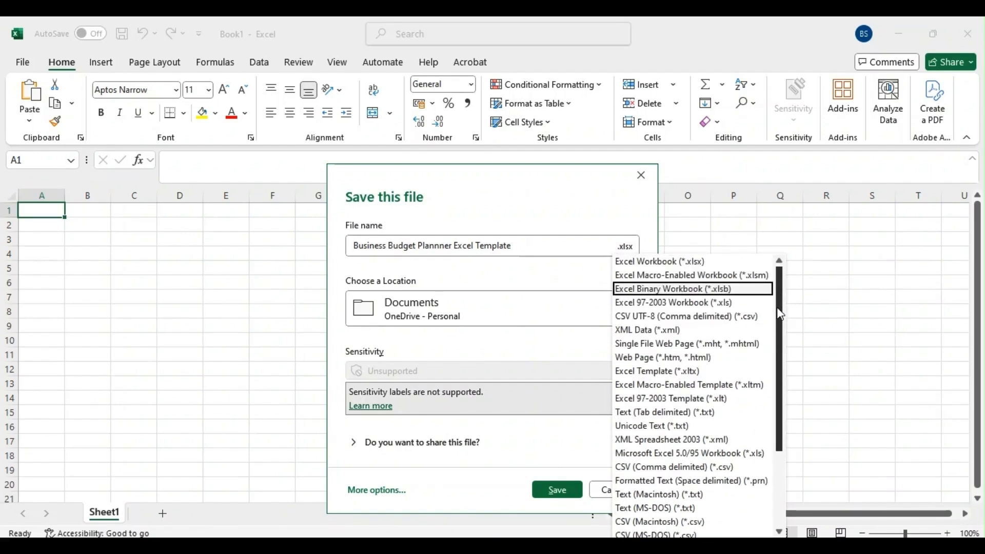
left_click(696, 379)
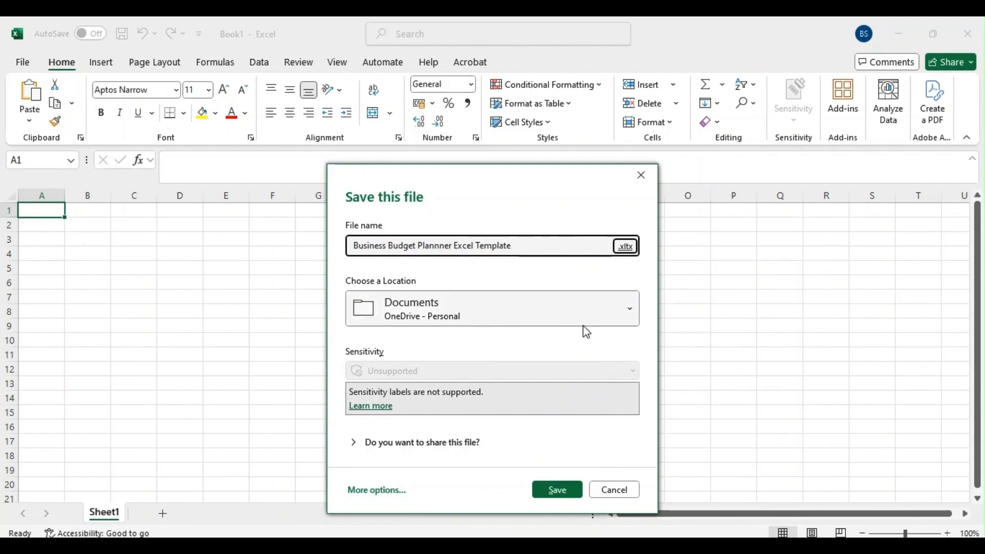
left_click(559, 490)
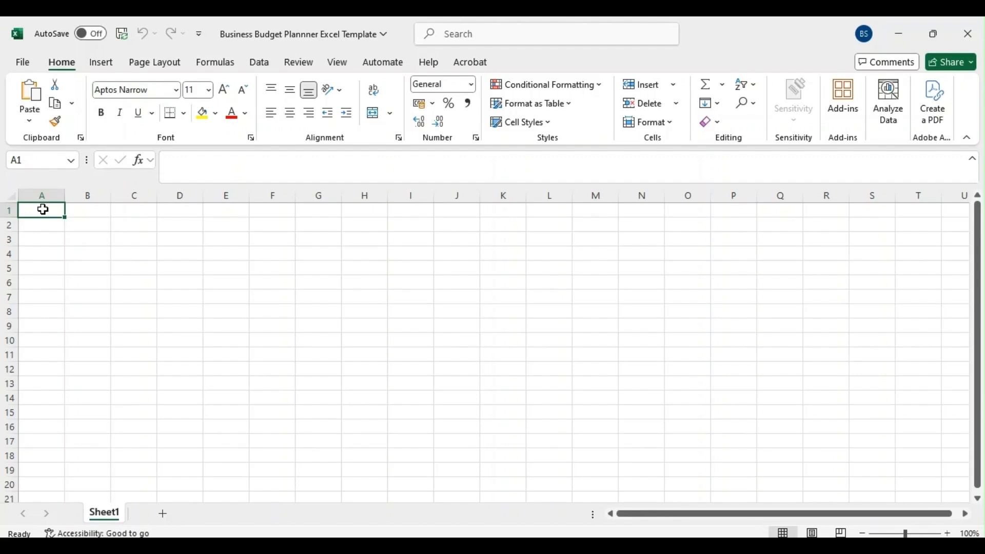
Rename the worksheet Sheet1 as "Income Tracker"
right_click(112, 519)
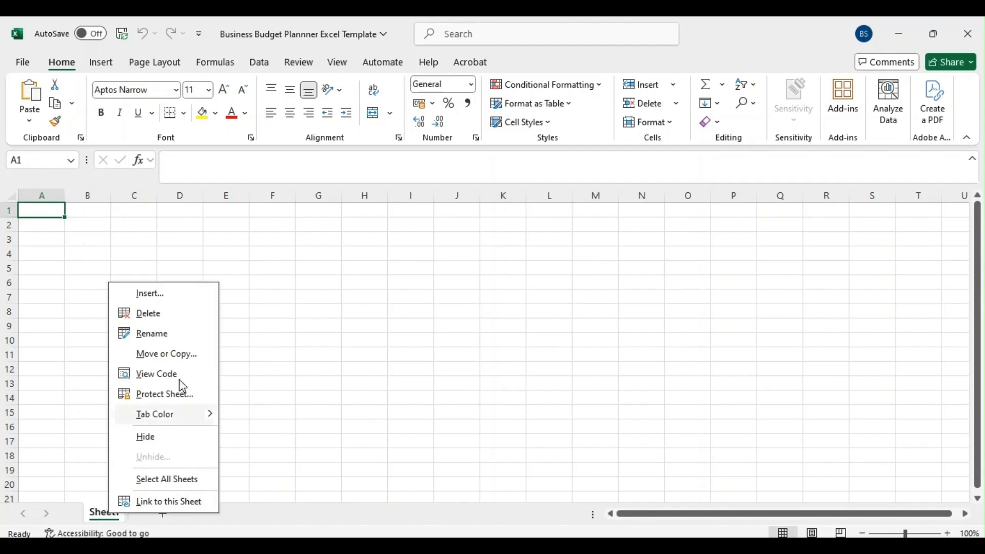
left_click(166, 335)
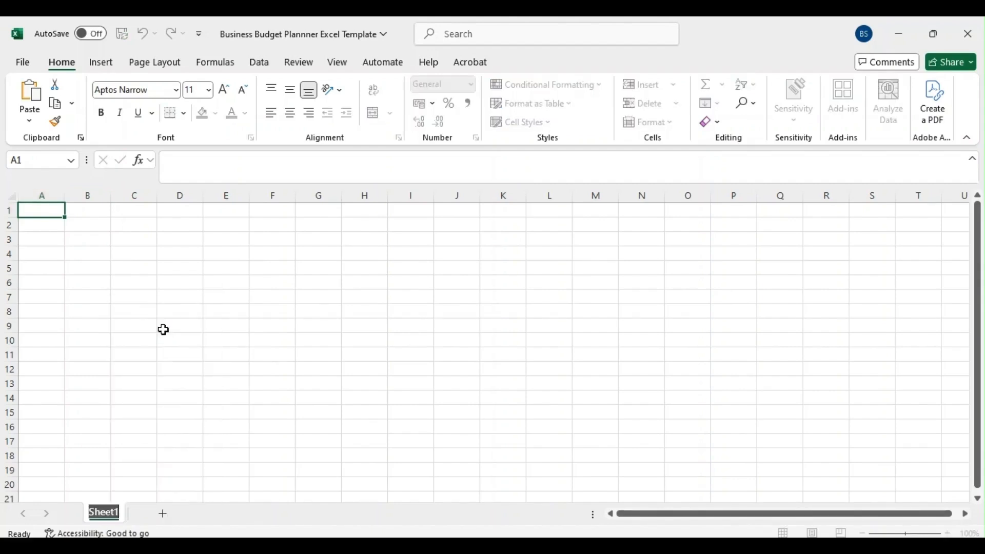
type("Income Tracker")
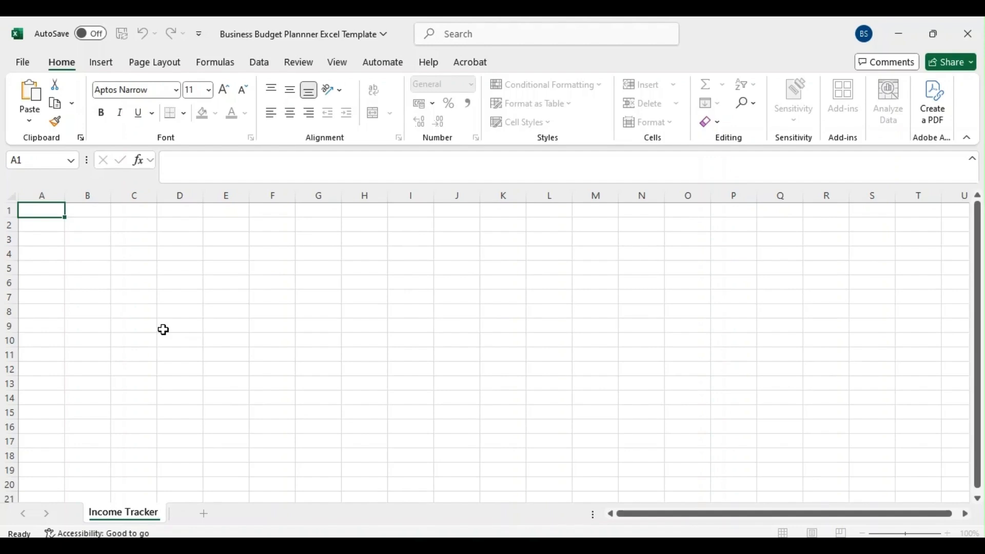
Add a second worksheet and name it "Expense Tracker"
left_click(204, 515)
right_click(200, 521)
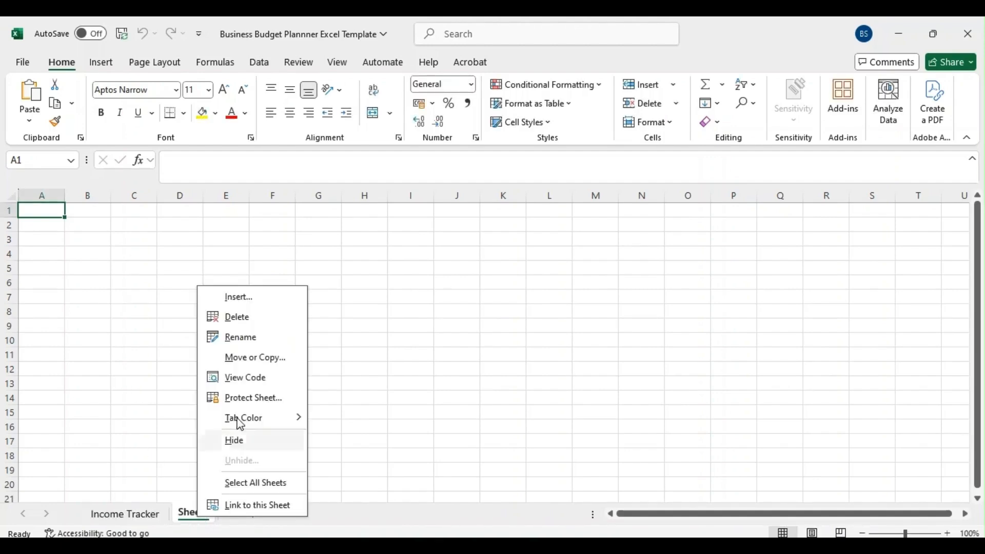
left_click(238, 338)
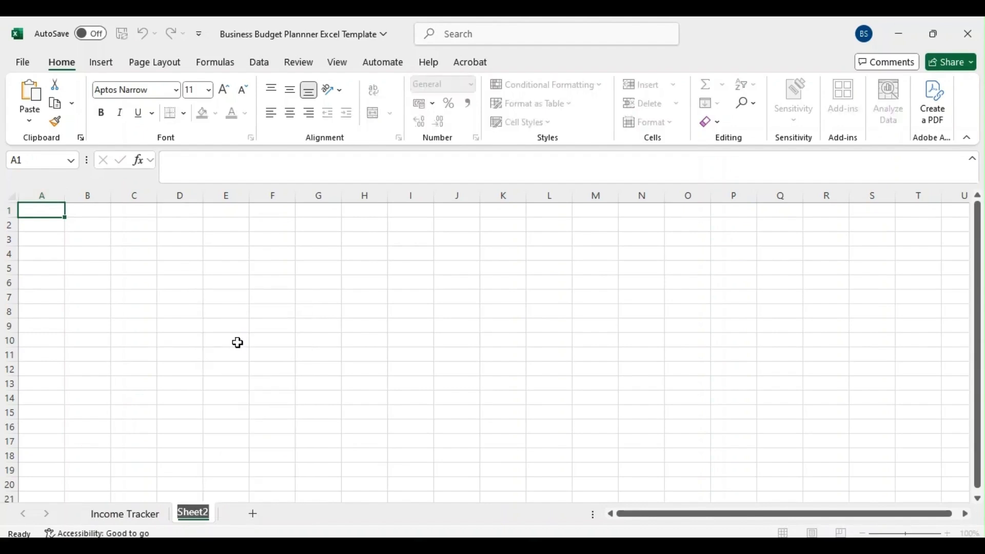
type("Ex")
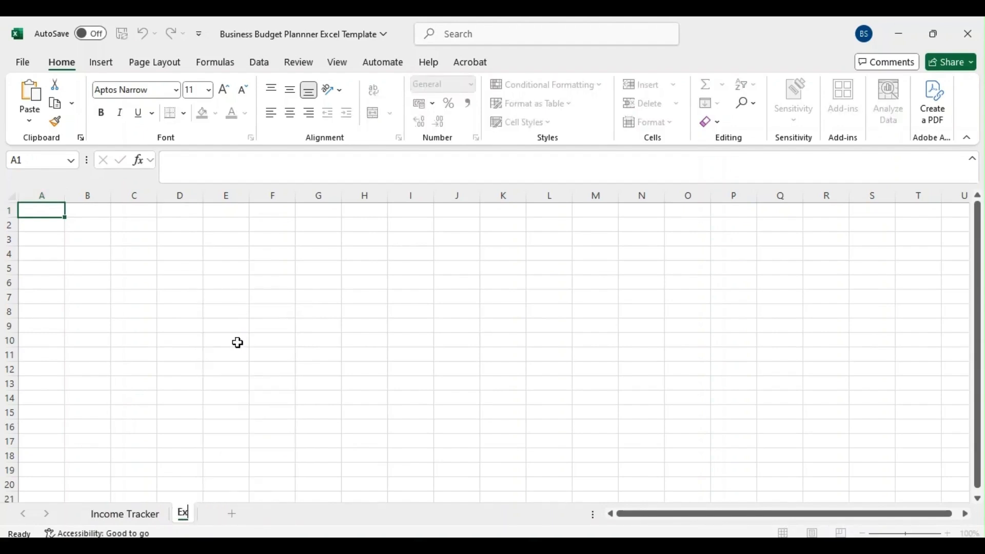
type("pense Tr")
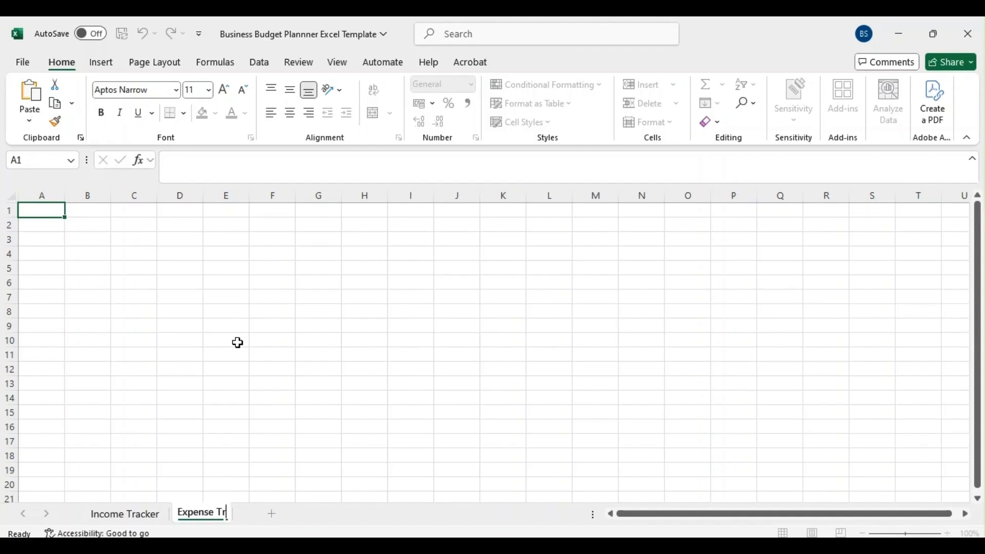
type("acker")
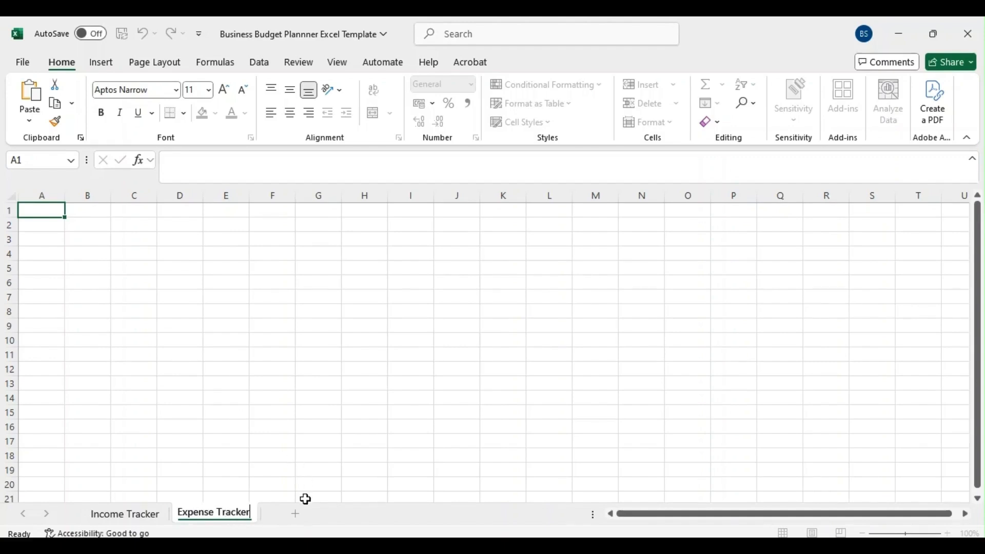
key("Return")
Add a third worksheet after Expense Tracker
left_click(297, 514)
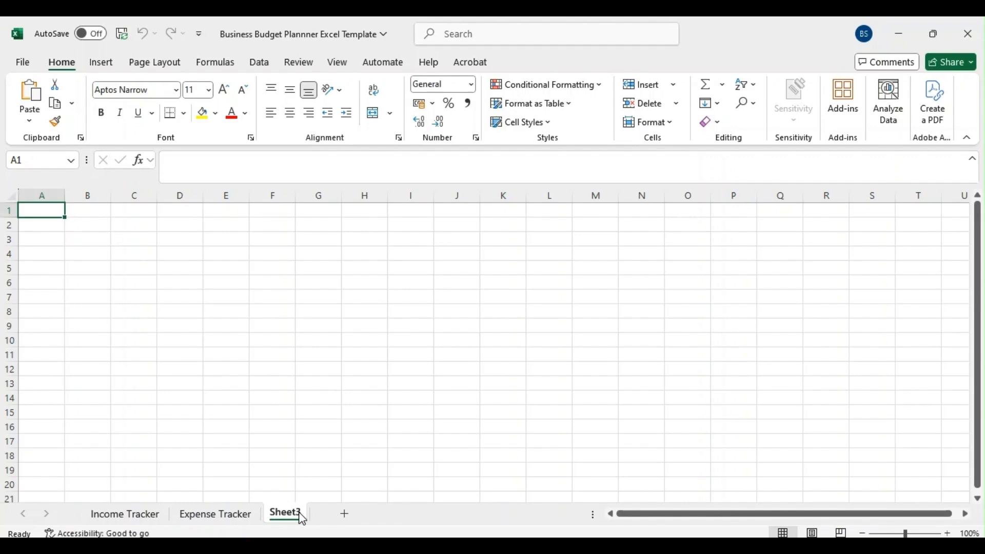
type("P")
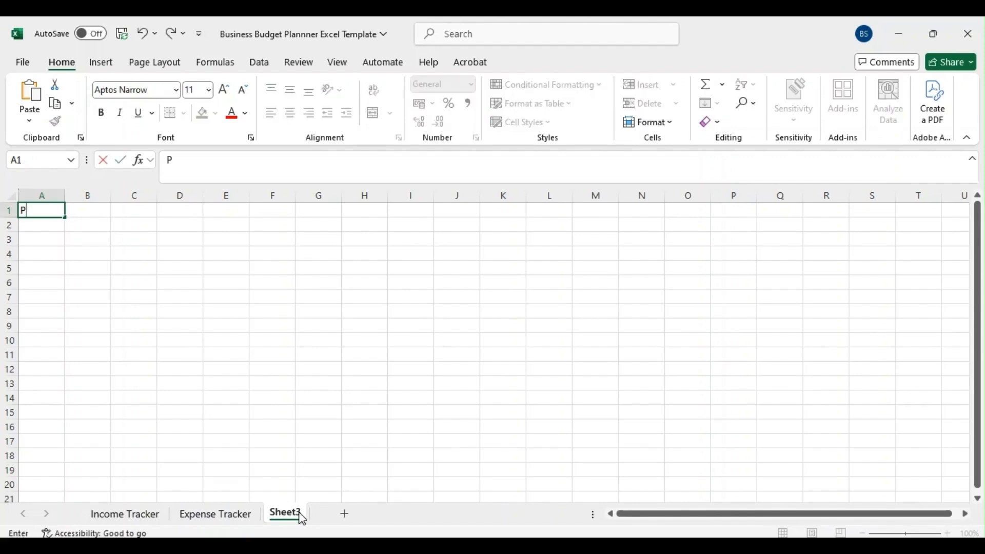
type("&")
key("BackSpace")
key("BackSpace")
Rename the third worksheet as "P&L Statement"
right_click(302, 520)
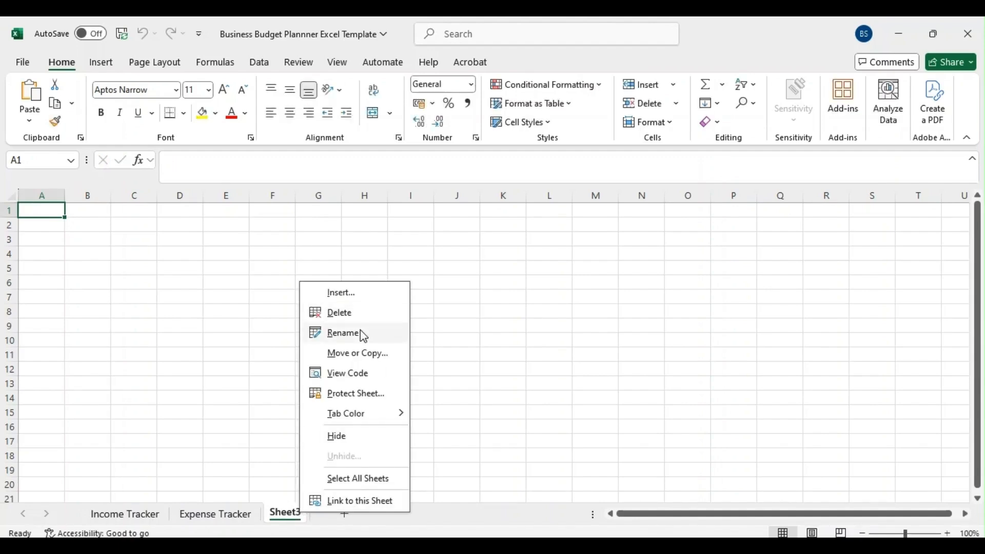
key("Escape")
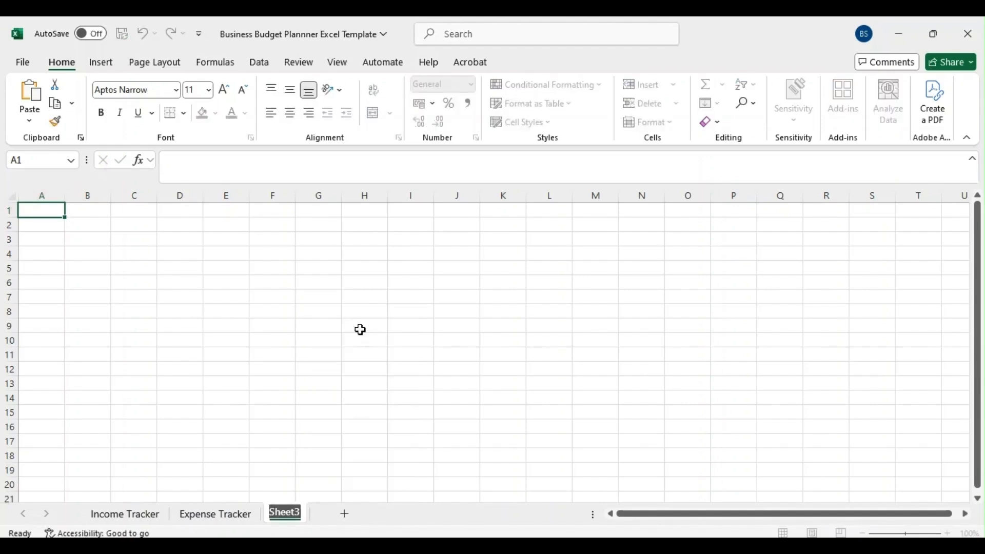
type("P&L")
key("Return")
type("Statement")
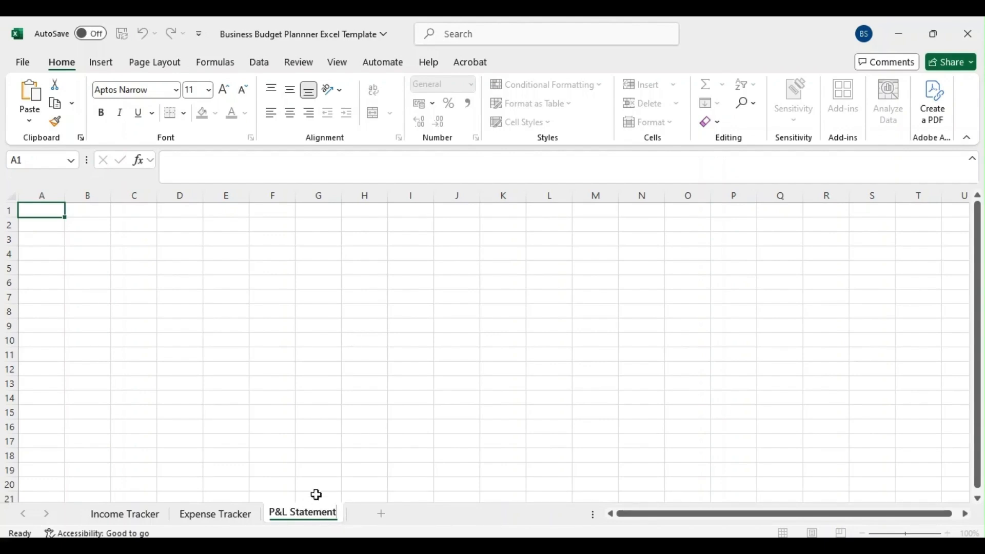
Add a fourth worksheet and name it "Monthly Budget Plan"
left_click(384, 514)
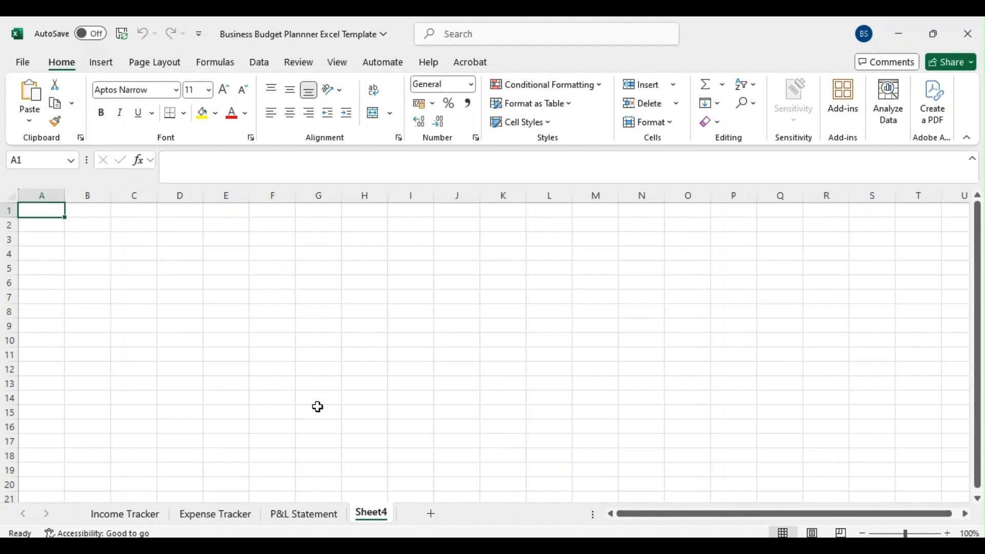
right_click(375, 517)
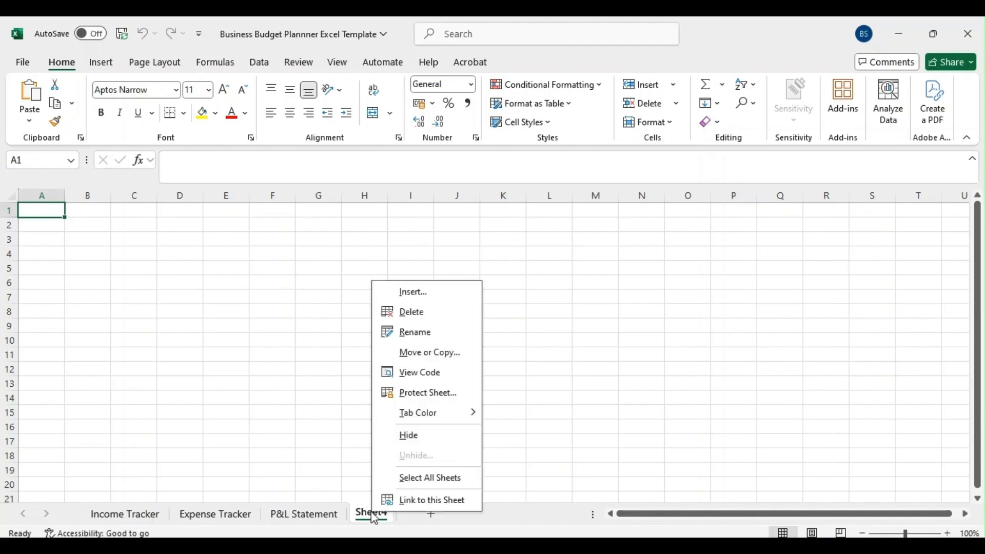
left_click(420, 332)
type("Monthly Budget Plan")
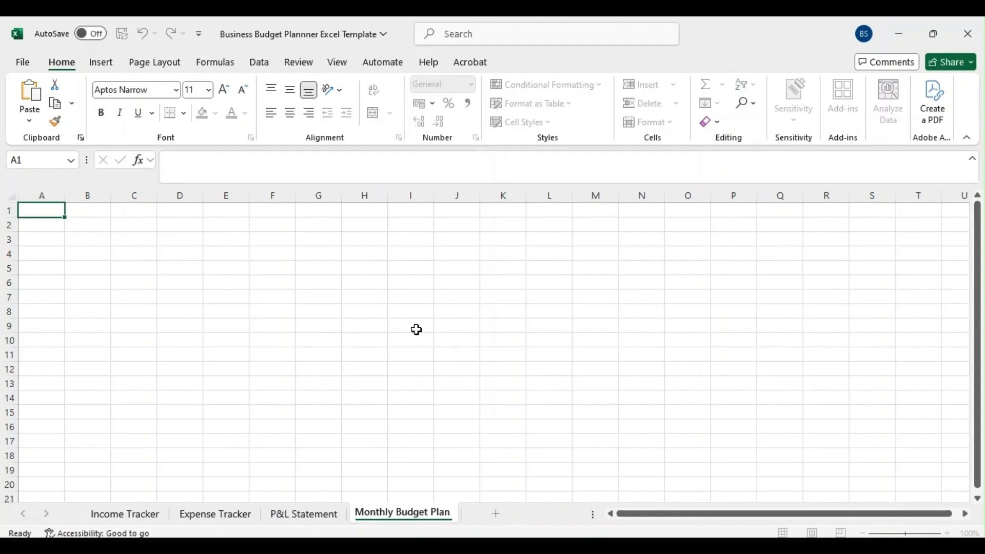
left_click(497, 515)
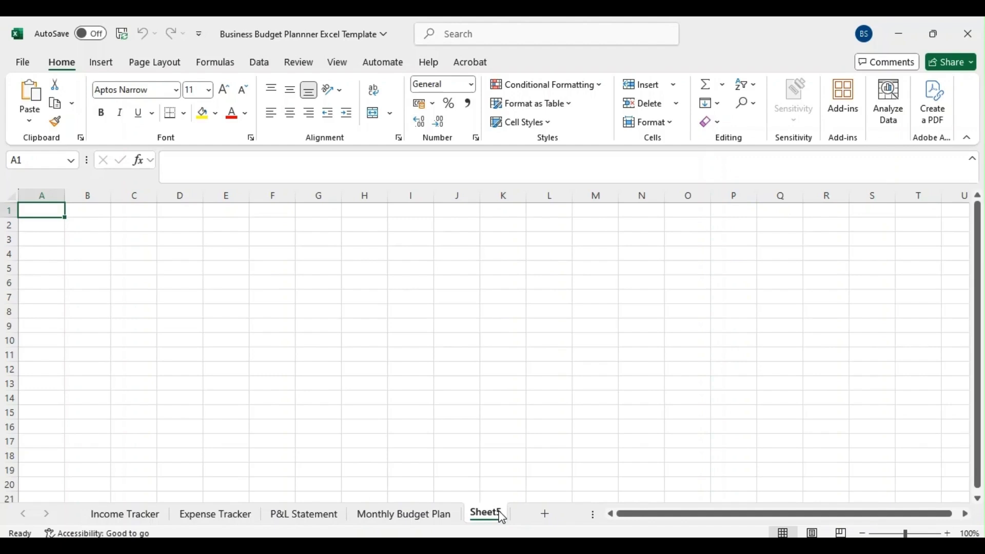
right_click(492, 514)
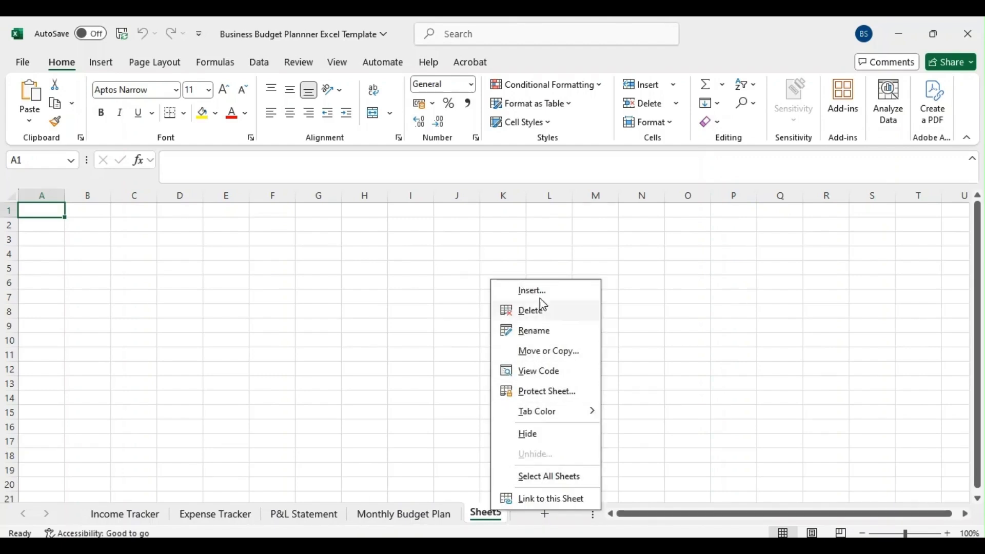
left_click(541, 319)
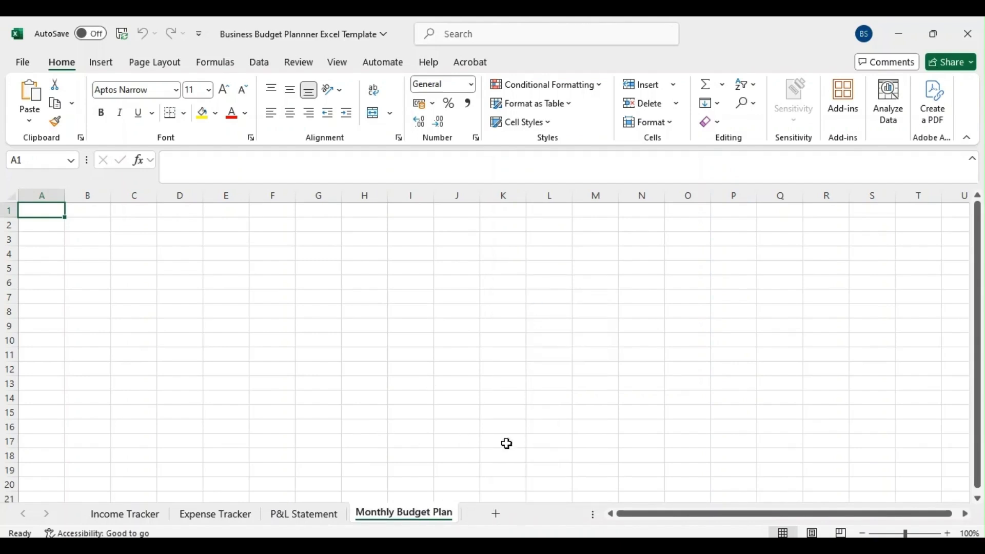
left_click(305, 518)
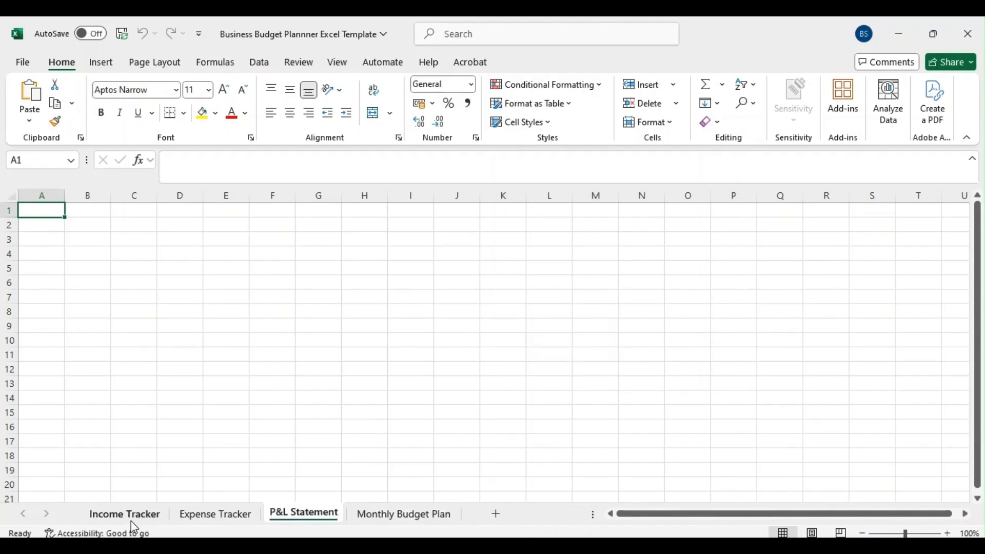
left_click(130, 517)
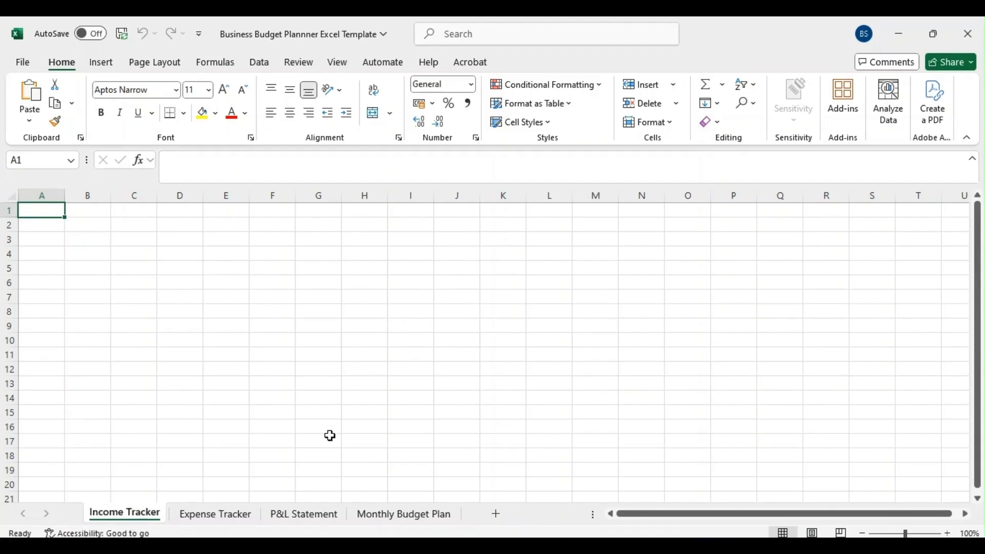
Rename the P&L Statement worksheet as "Profit & Loss Statement"
right_click(318, 517)
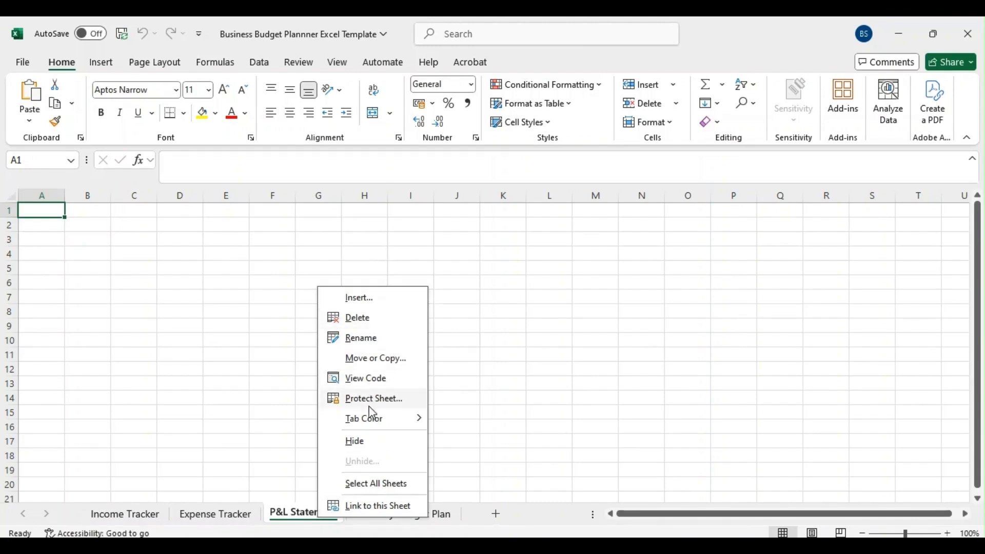
left_click(367, 340)
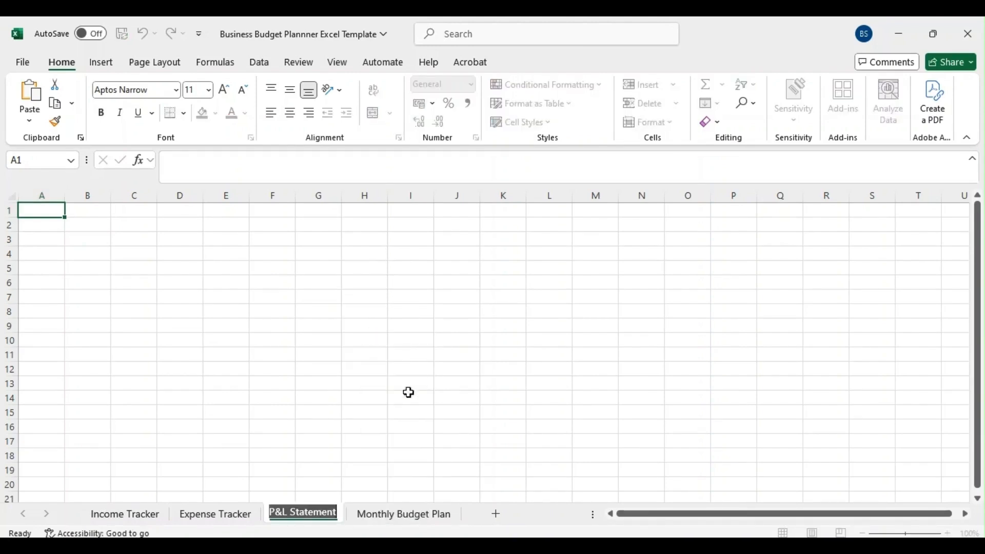
left_click_drag(288, 513, 272, 512)
type("Profit")
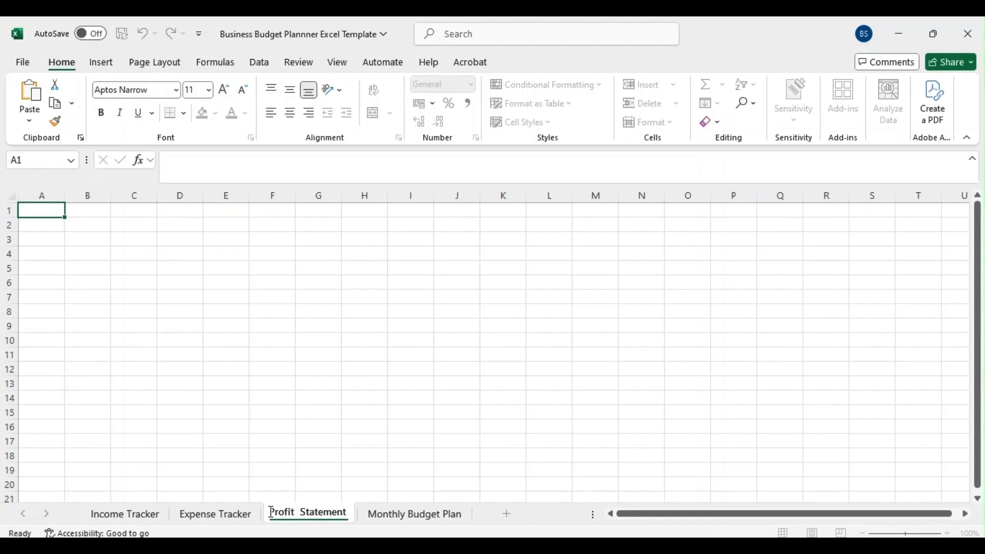
type(" & Loss")
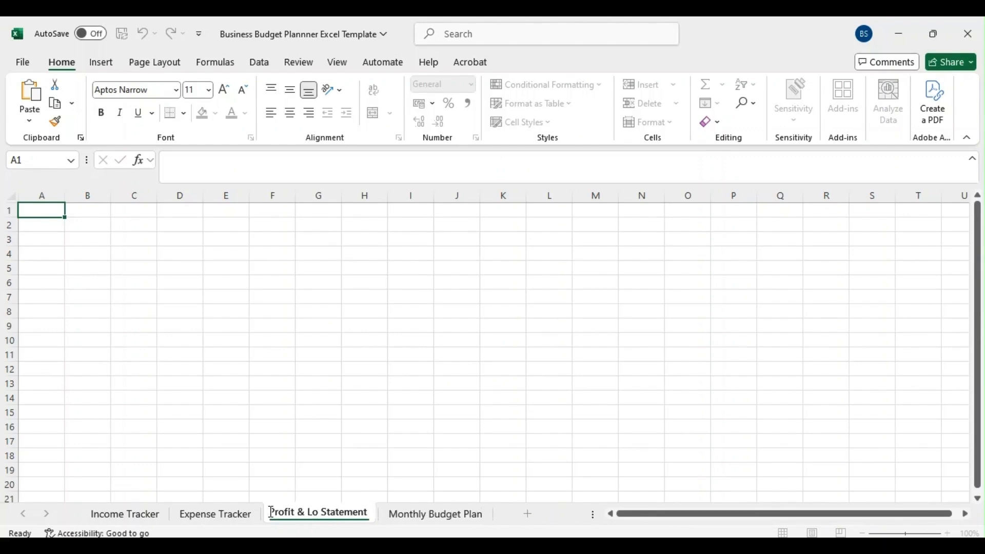
left_click(405, 369)
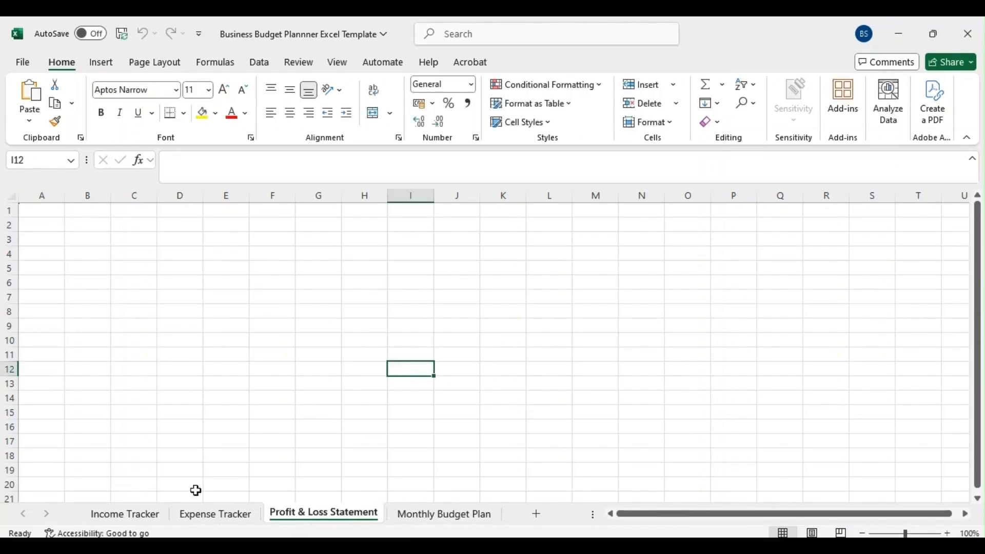
Enter the column header "Date" in cell A1 of the Income Tracker worksheet
left_click(128, 515)
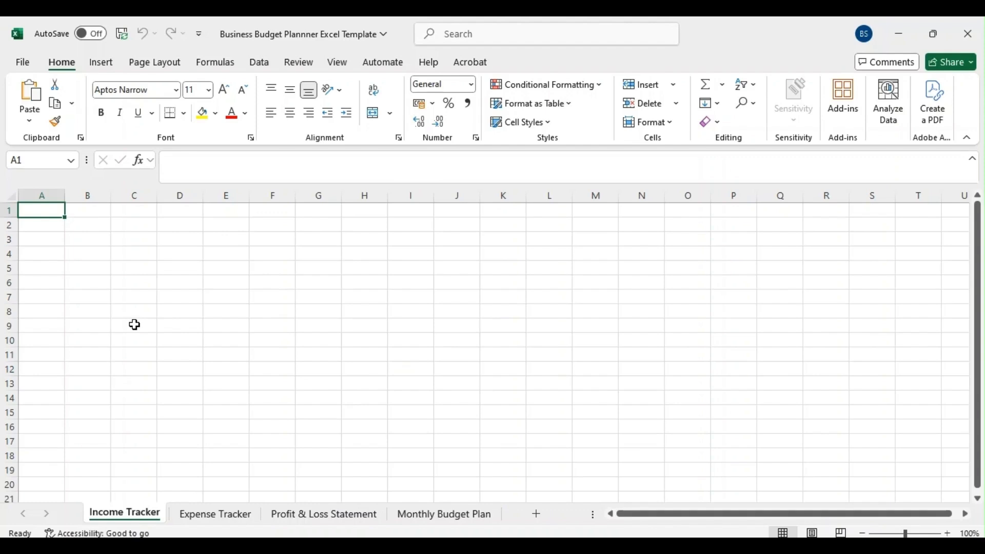
type("Date")
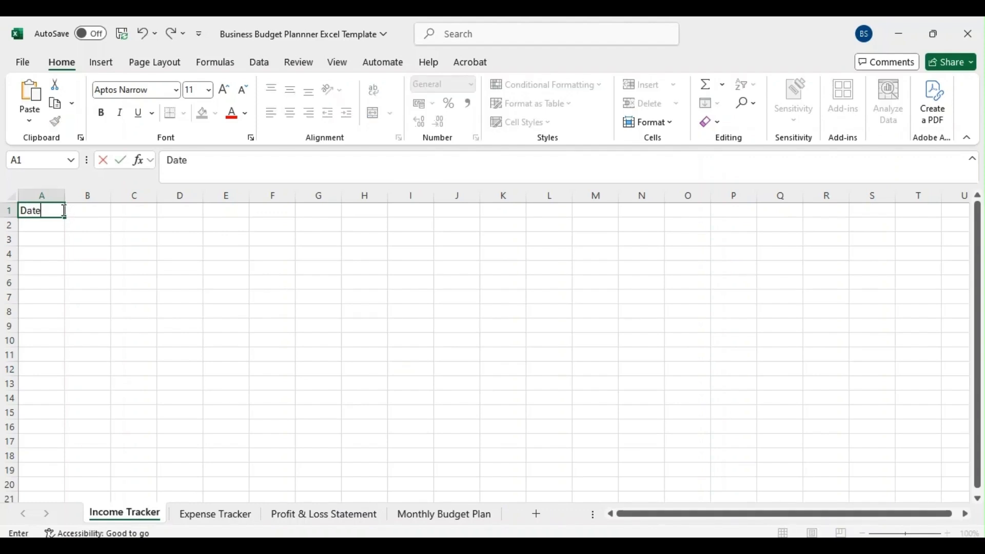
left_click(92, 213)
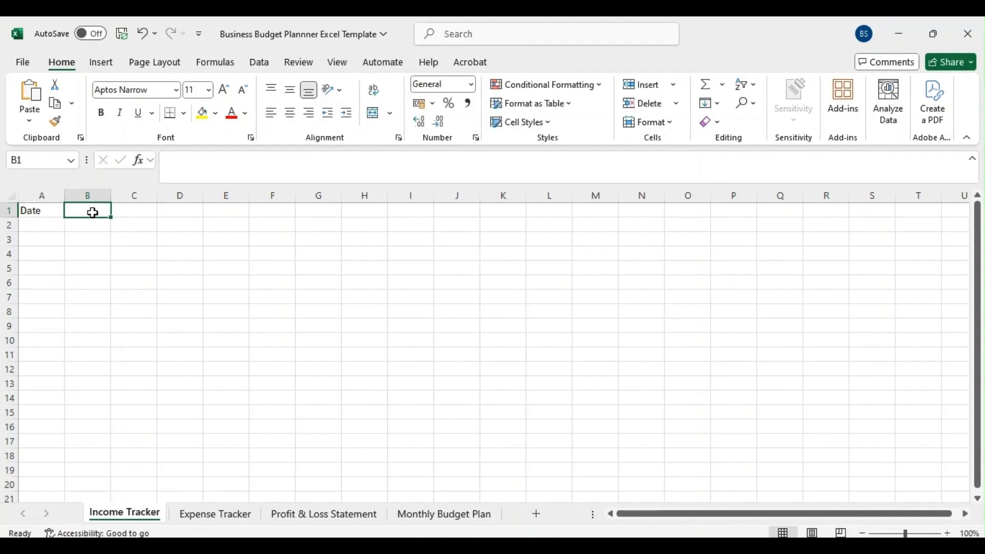
Enter the column headers "Description" in cell B1 and "Amount" in cell C1
type("Desc")
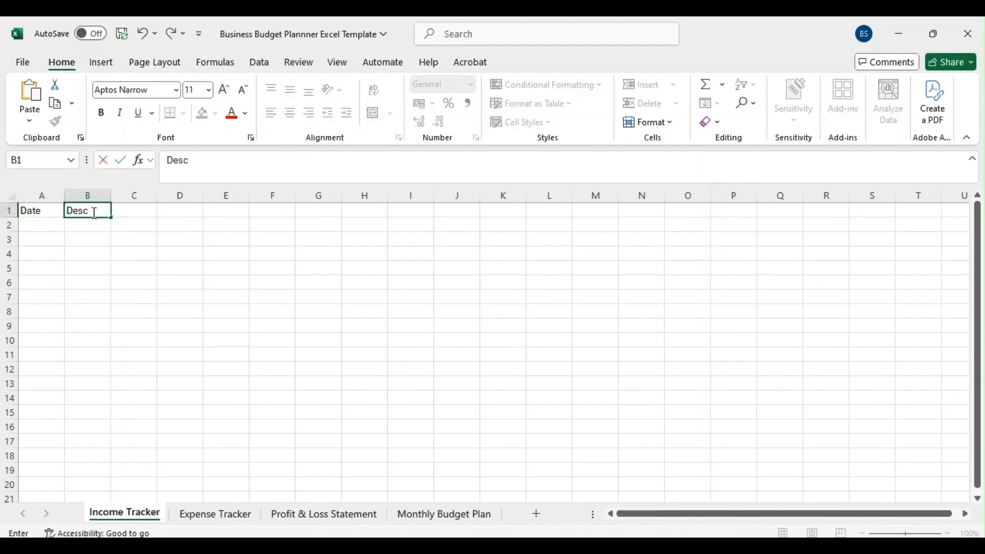
type("ription")
left_click(197, 221)
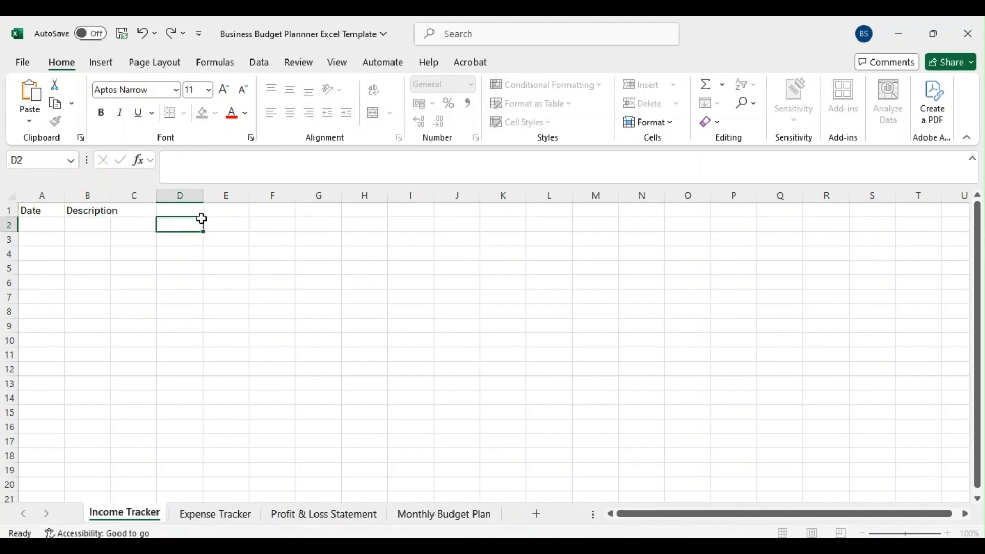
left_click(140, 212)
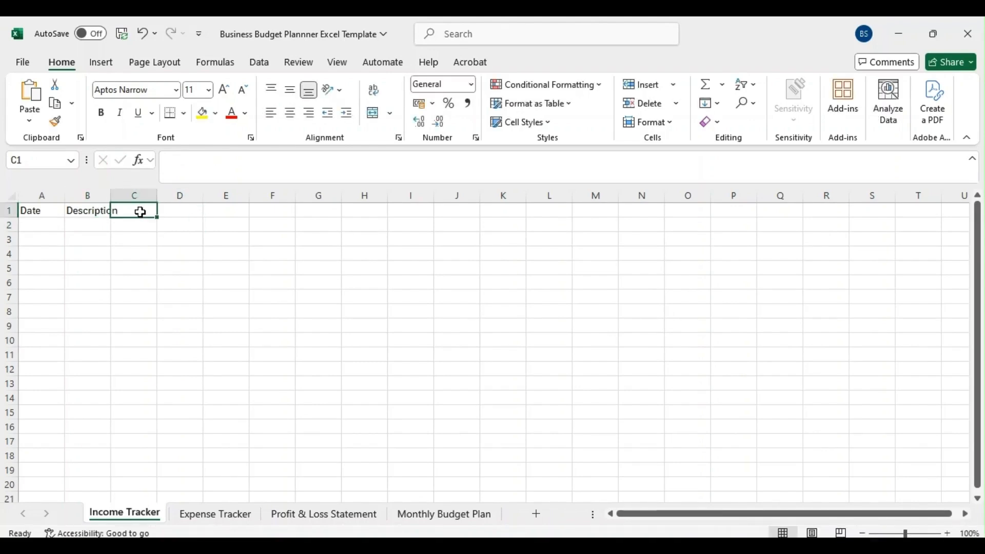
type("Amount")
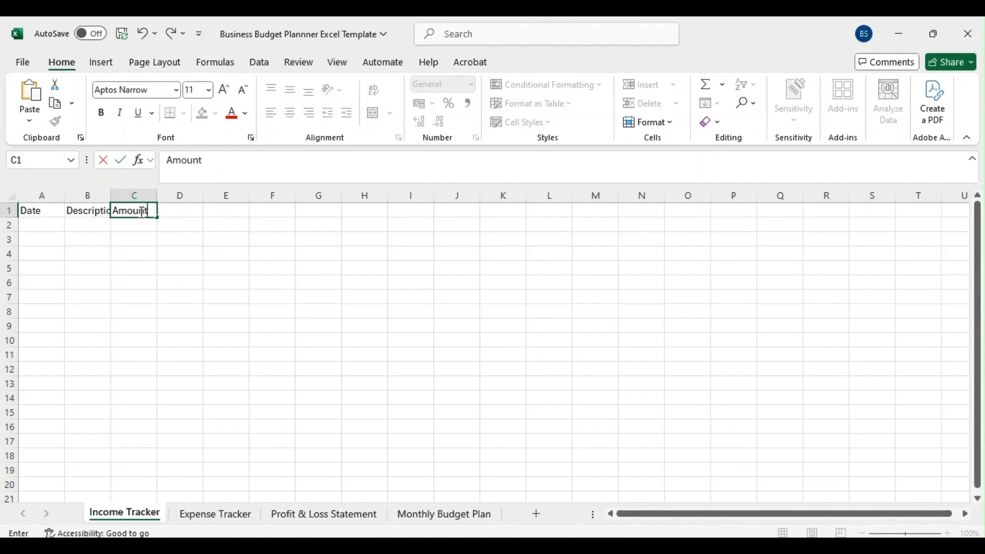
left_click(178, 212)
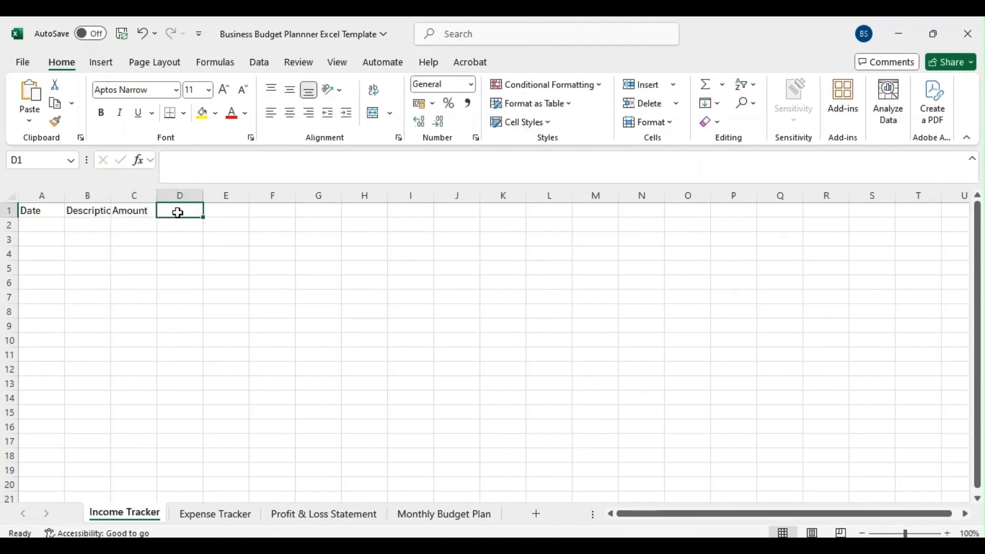
Copy the "Amount" header from C1 into D1 and replace the text in C1 with "Category"
left_click(144, 210)
mouse_move(148, 215)
left_mouse_down()
mouse_move(185, 209)
mouse_move(141, 212)
mouse_move(180, 216)
mouse_move(159, 218)
left_mouse_up()
left_click(136, 211)
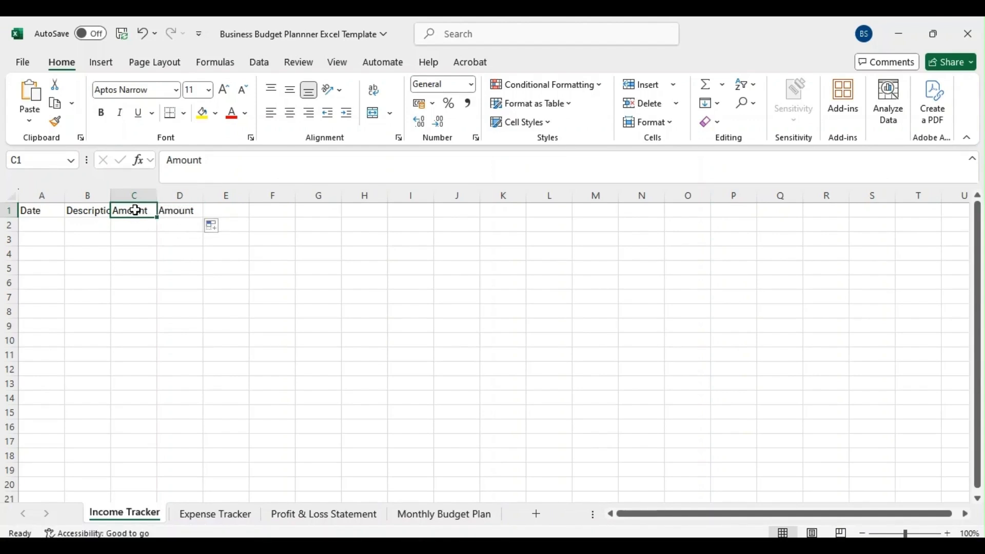
type("Cat")
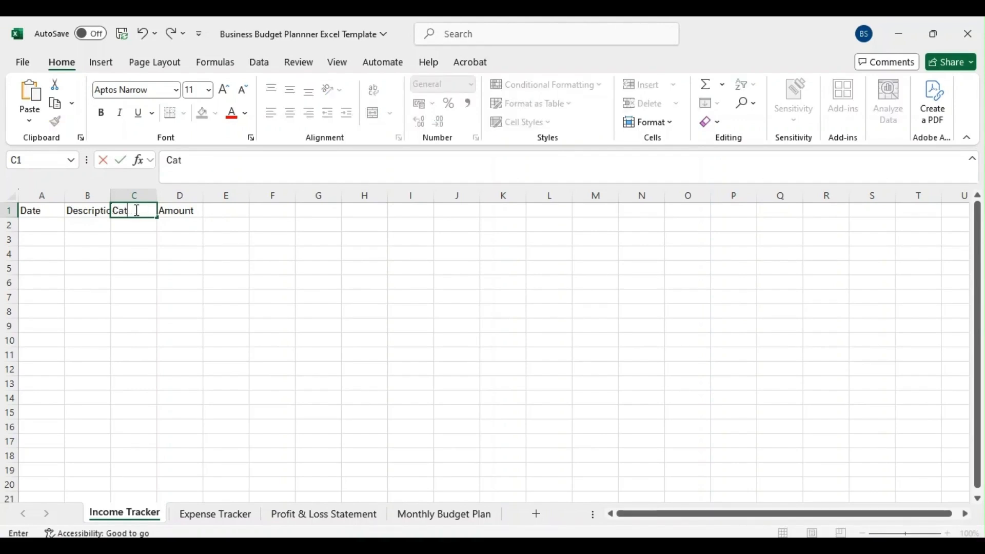
type("egory")
key("ctrl+Return")
Enter the column headers "Payment Method" in cell E1 and "Notes" in cell F1
left_click(221, 212)
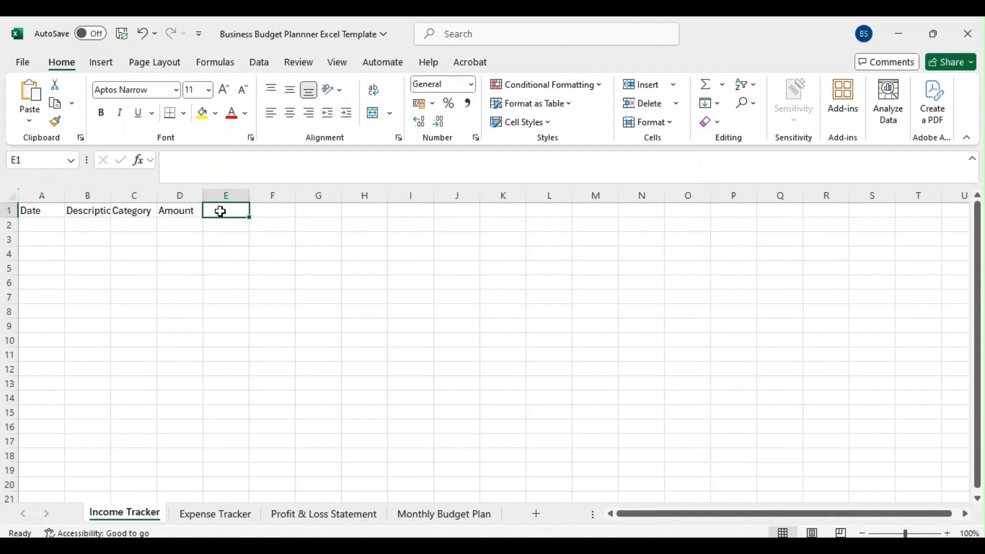
type("Payment Method")
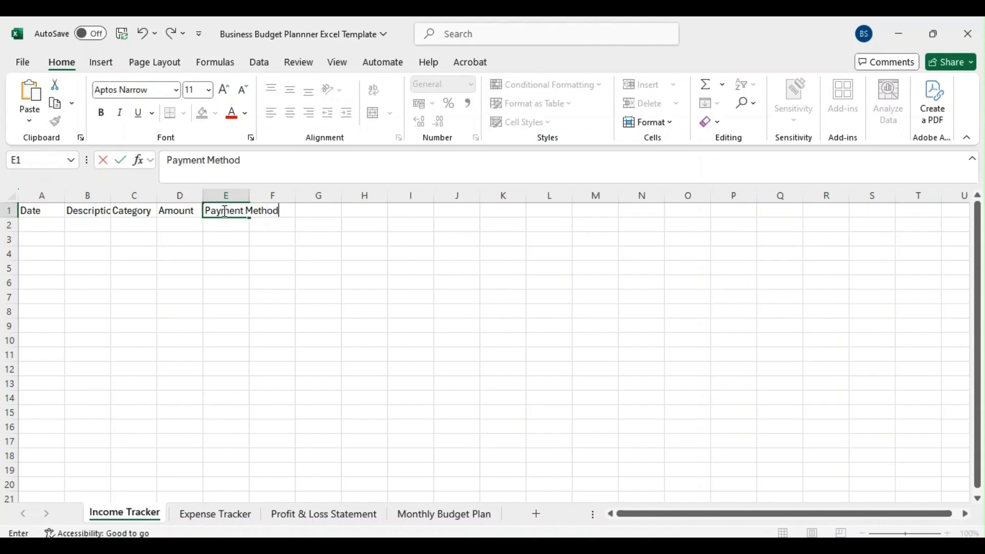
left_click(314, 210)
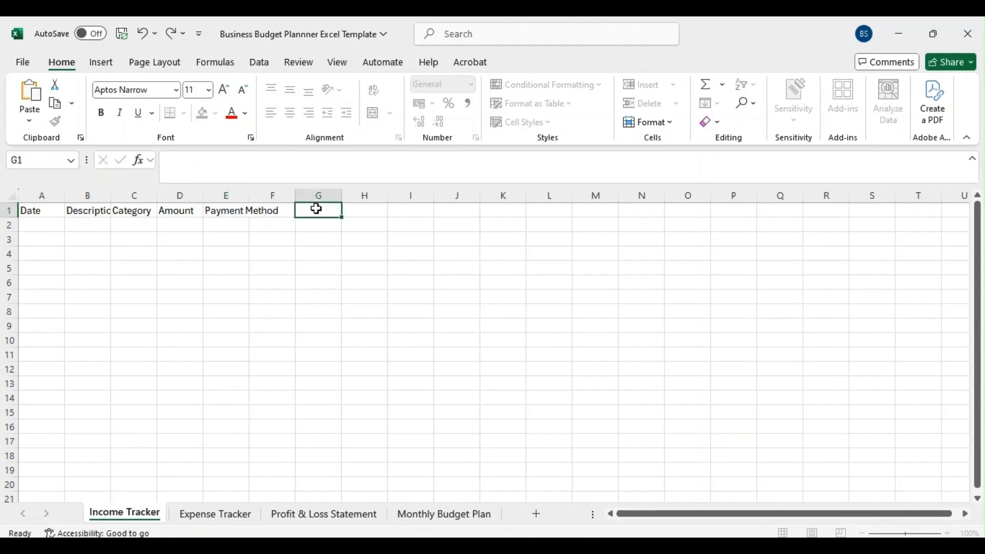
left_click(279, 211)
type("Notes")
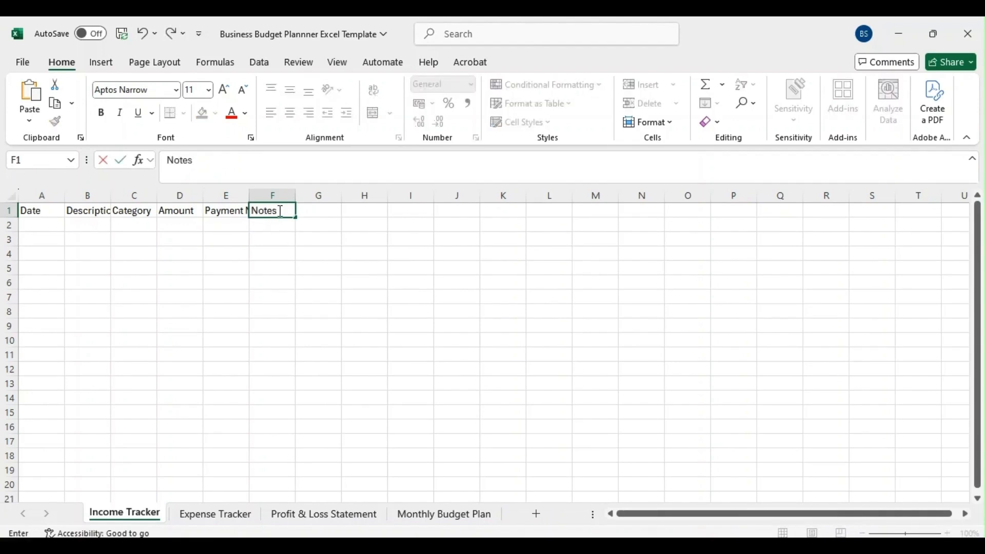
key("Return")
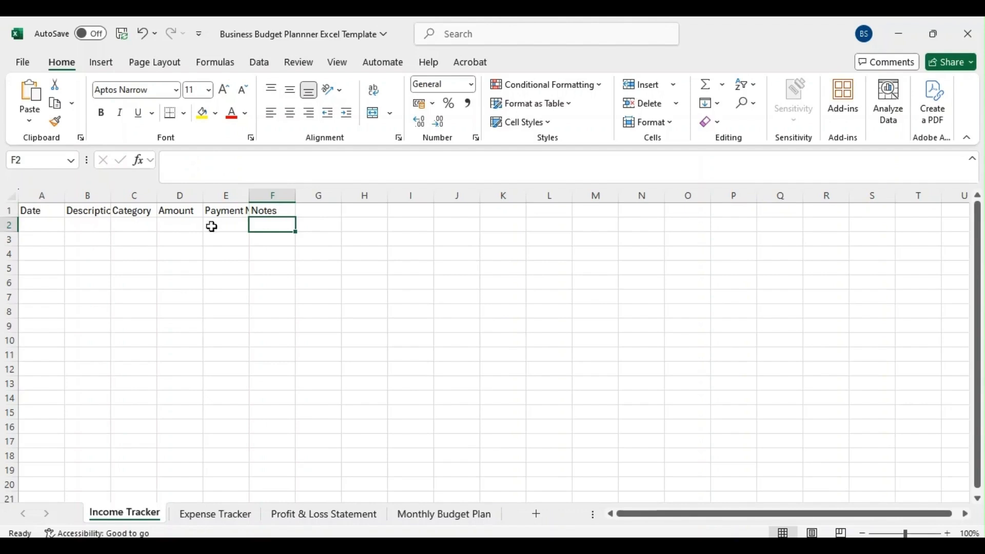
Fill the header cells A1:F1 with a dark blue theme color
left_click(51, 224)
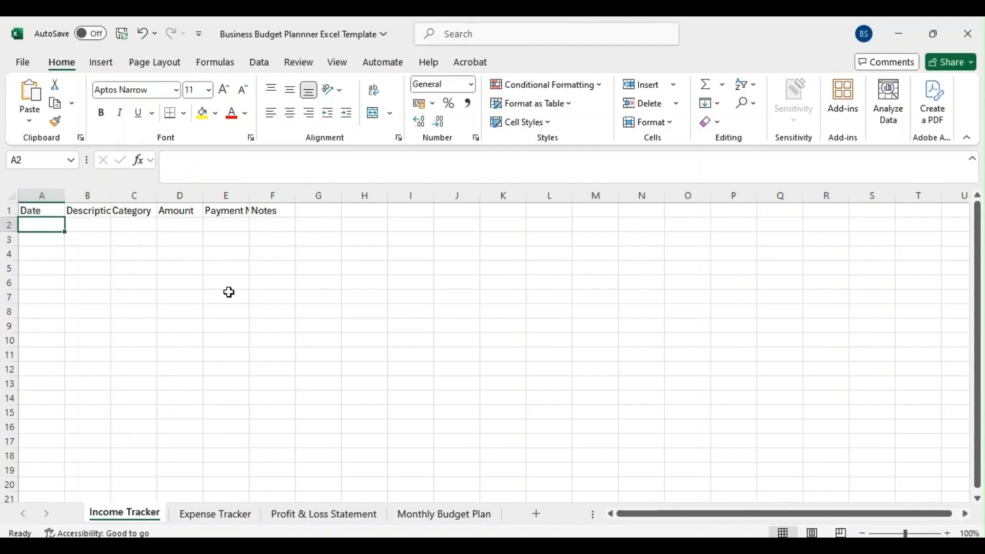
key("Up")
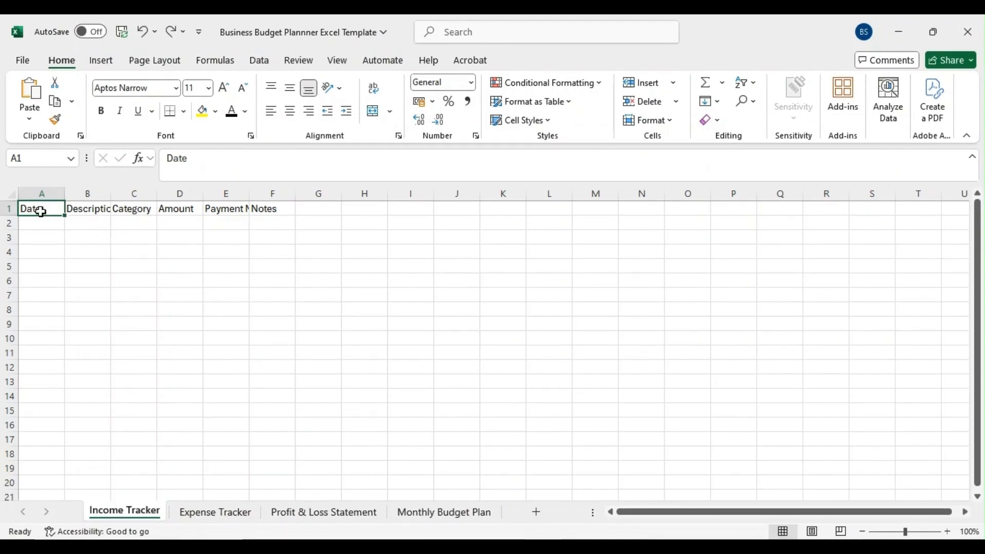
left_click_drag(40, 209, 267, 205)
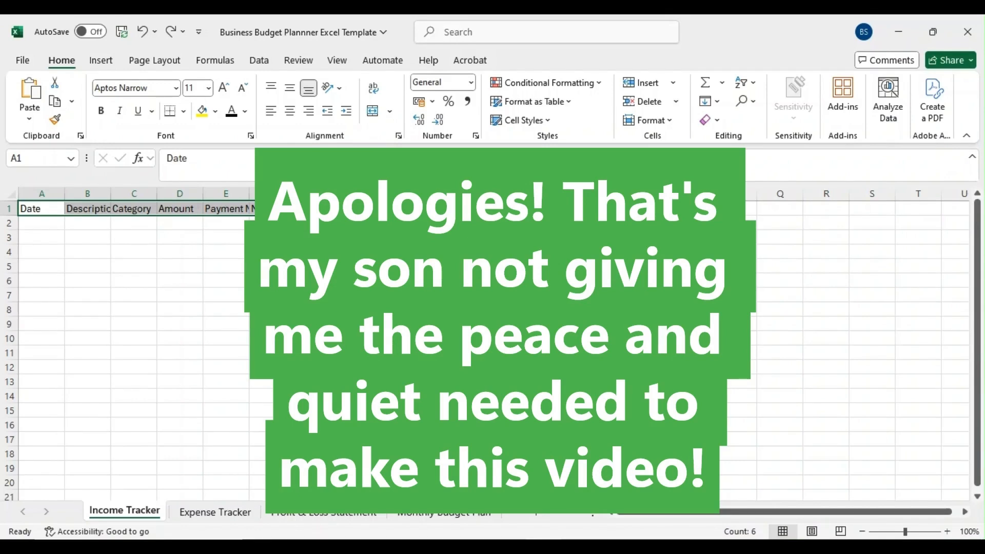
left_click(215, 117)
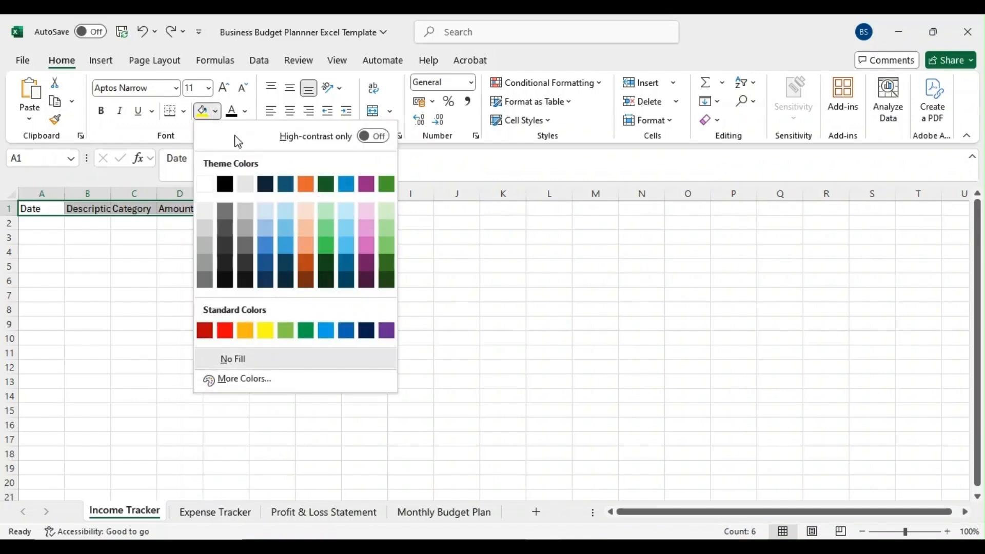
left_click(264, 263)
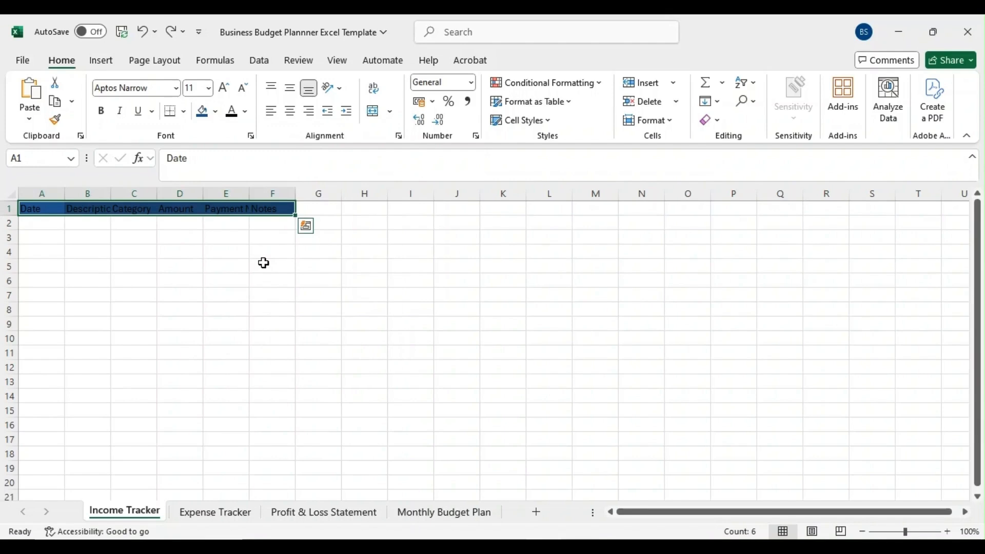
Format the header text in A1:F1 as white, bold and horizontally centered
left_click(245, 112)
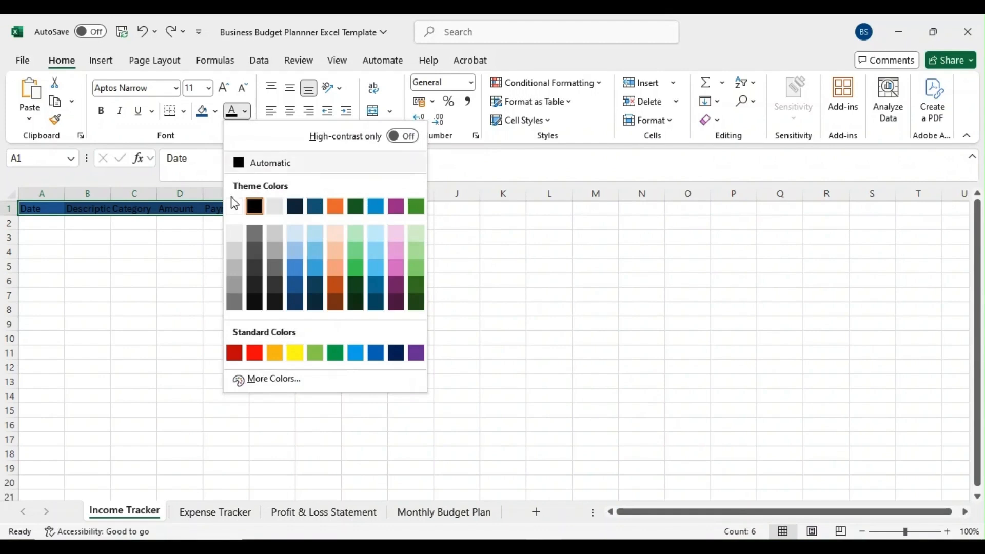
left_click(236, 208)
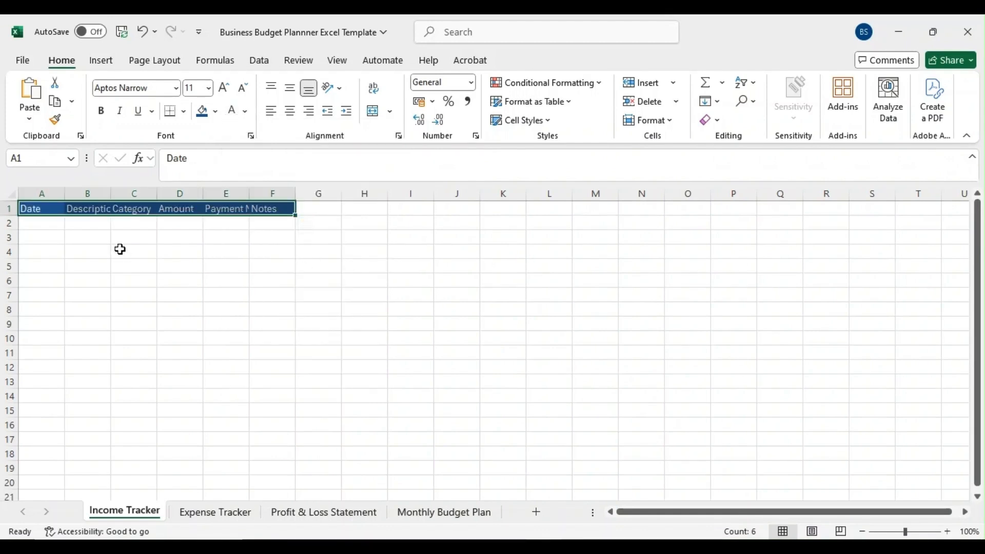
left_click(102, 113)
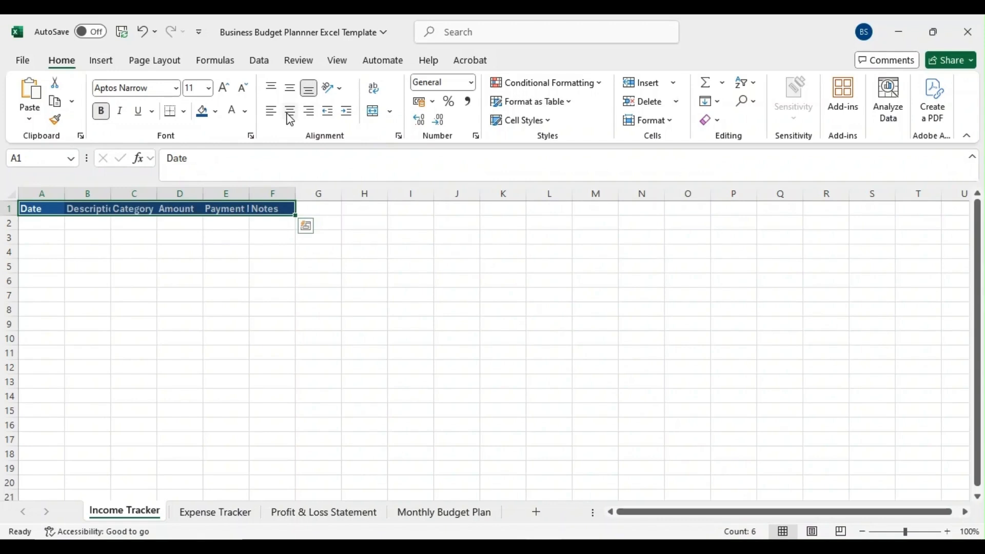
left_click(290, 111)
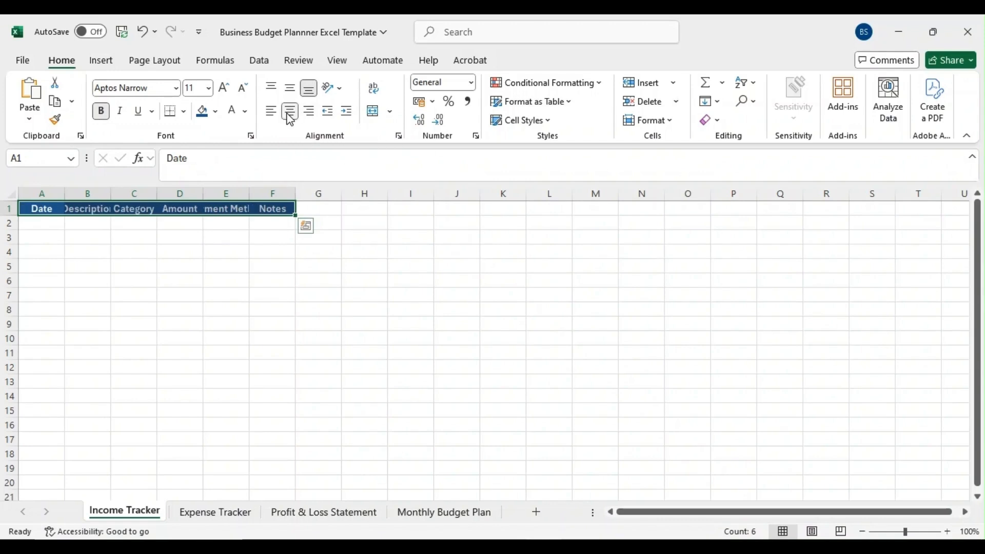
Set the width of columns A through F to 30
left_click_drag(57, 194, 276, 210)
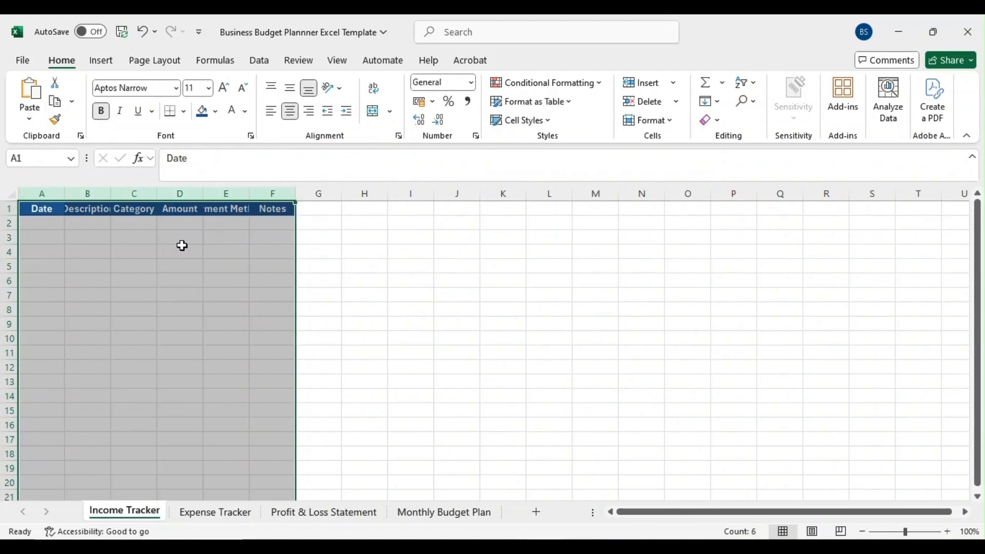
right_click(182, 246)
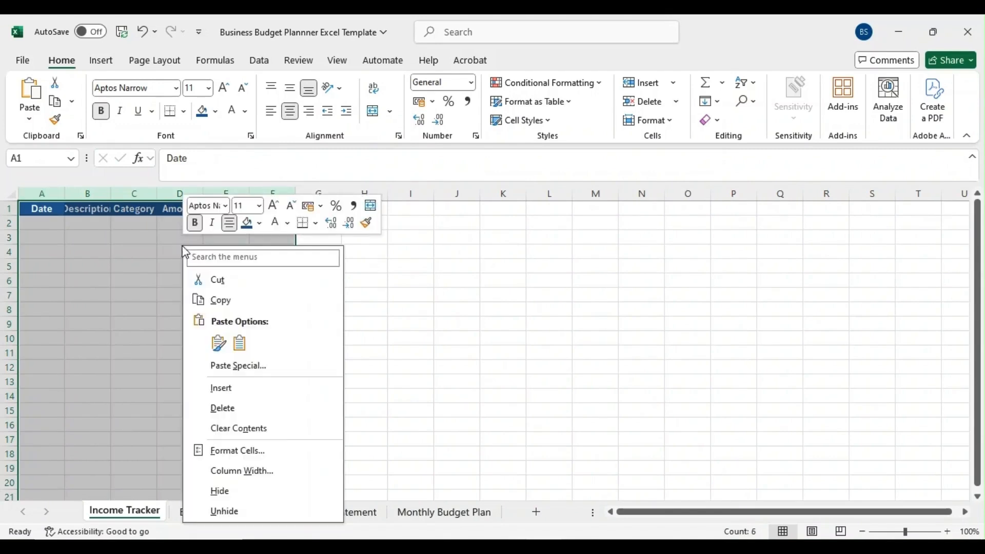
left_click(261, 473)
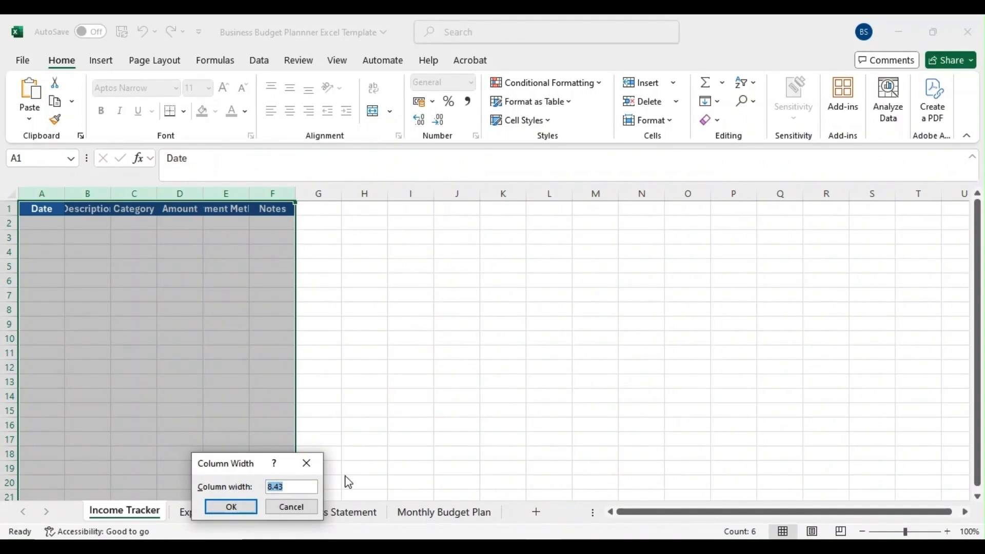
type("30")
key("Return")
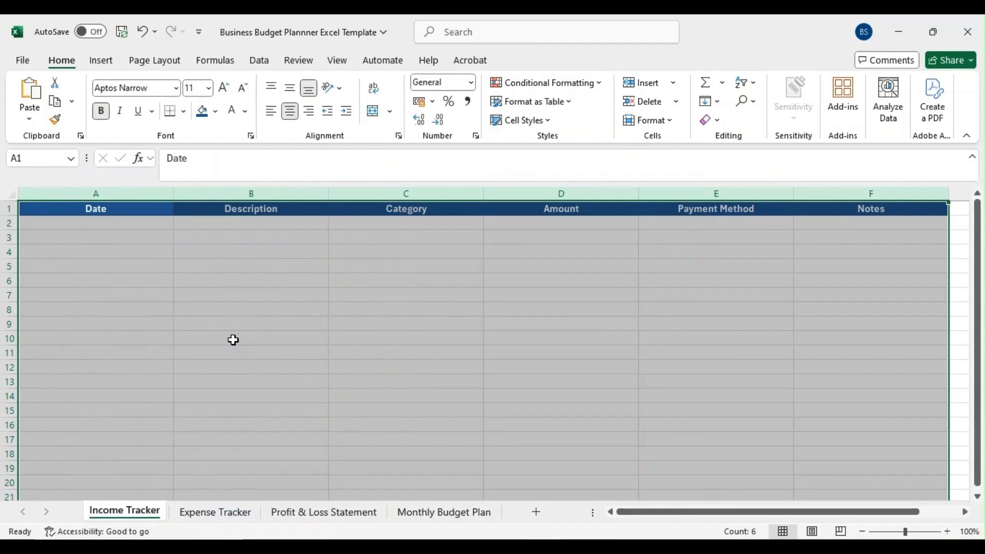
Set the width of columns A through F to 25
right_click(231, 264)
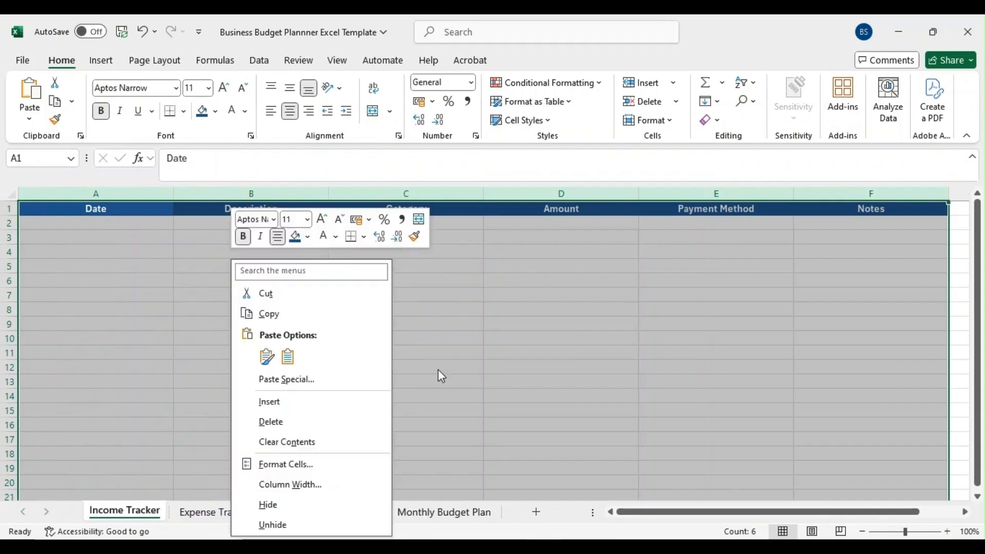
left_click(294, 485)
type("25")
key("Return")
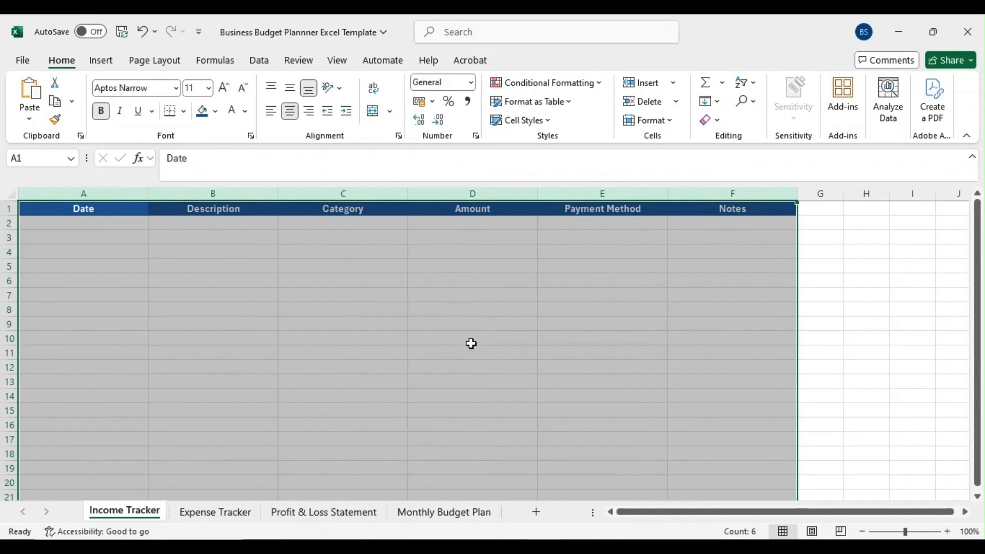
left_click(471, 344)
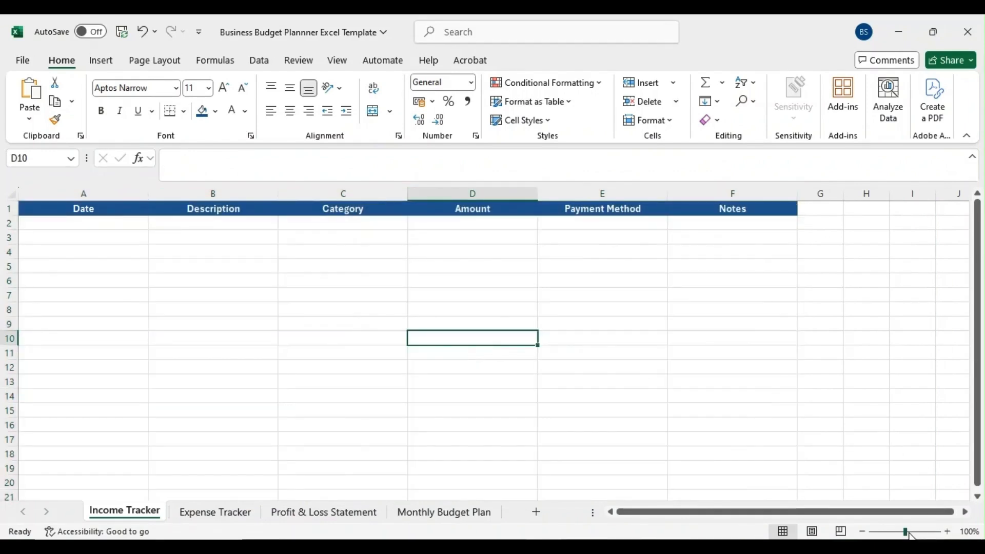
Set the font size of the header cells B1:F1 to 14
left_click_drag(906, 534, 911, 534)
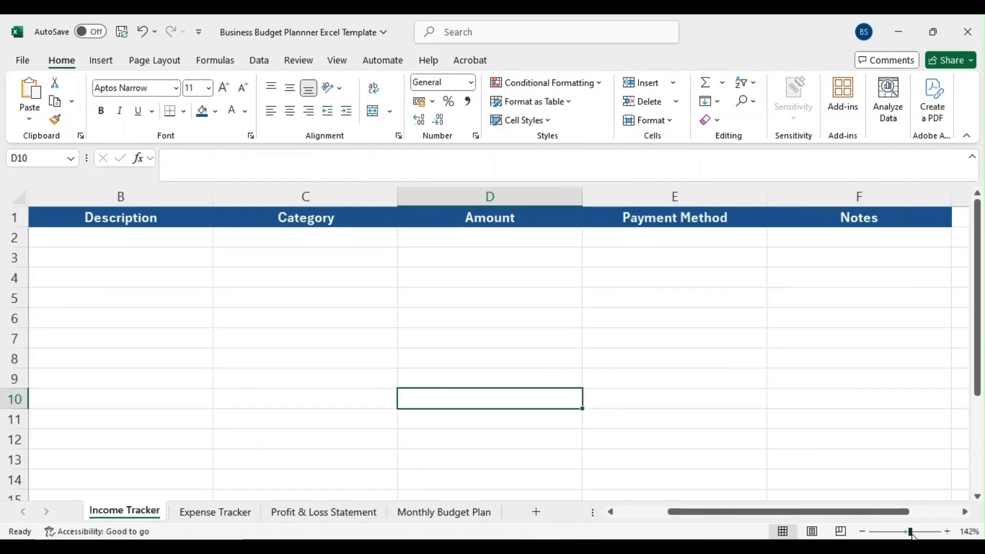
left_click(108, 251)
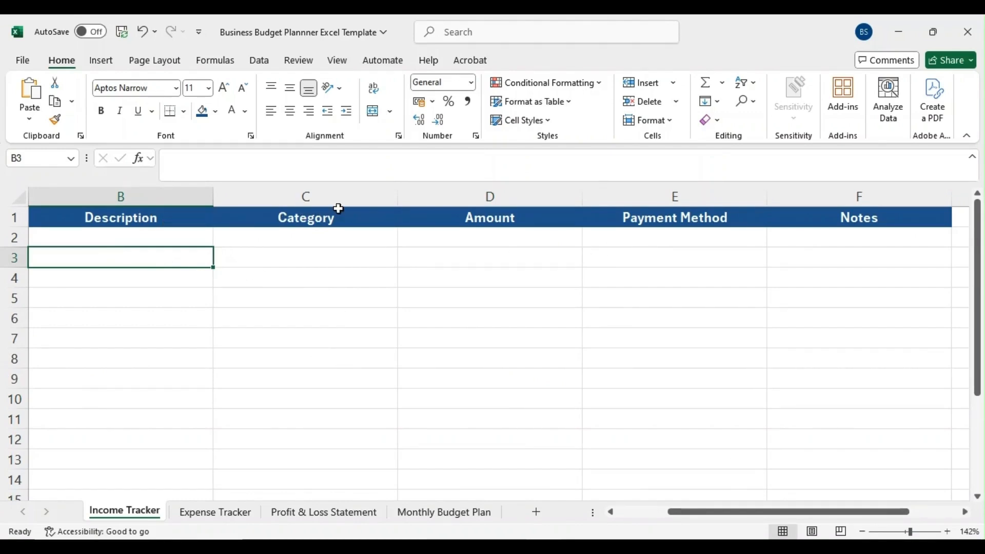
left_click_drag(154, 219, 934, 218)
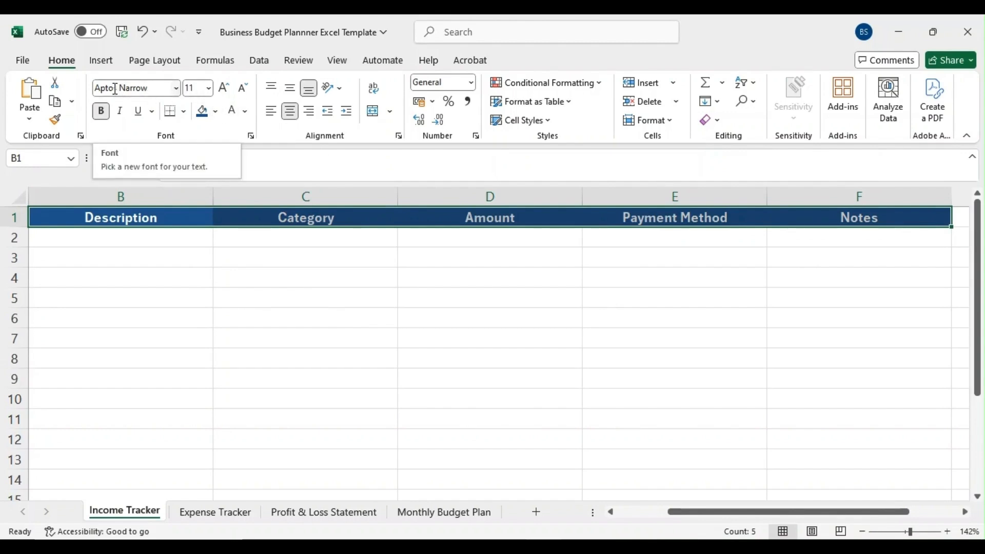
left_click(207, 91)
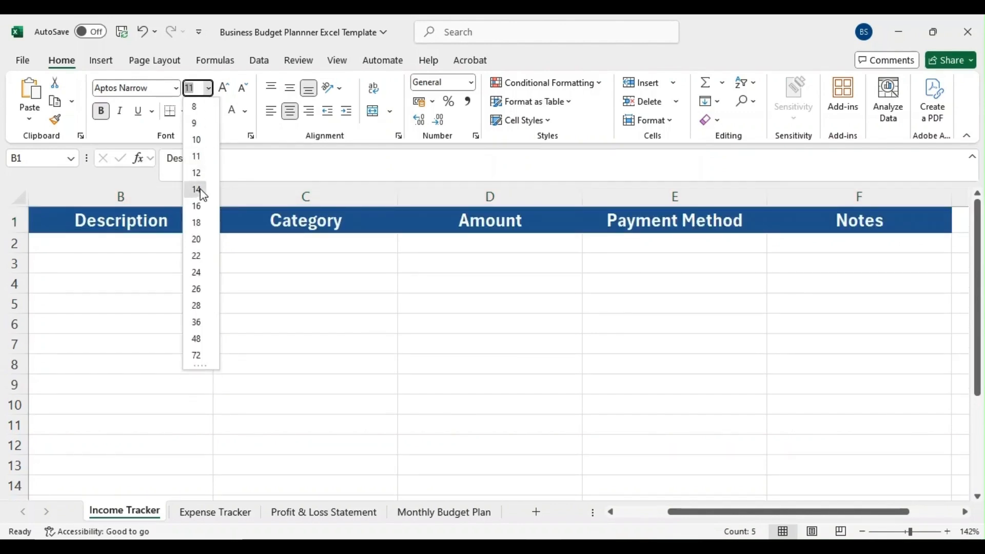
left_click(203, 194)
left_click(282, 326)
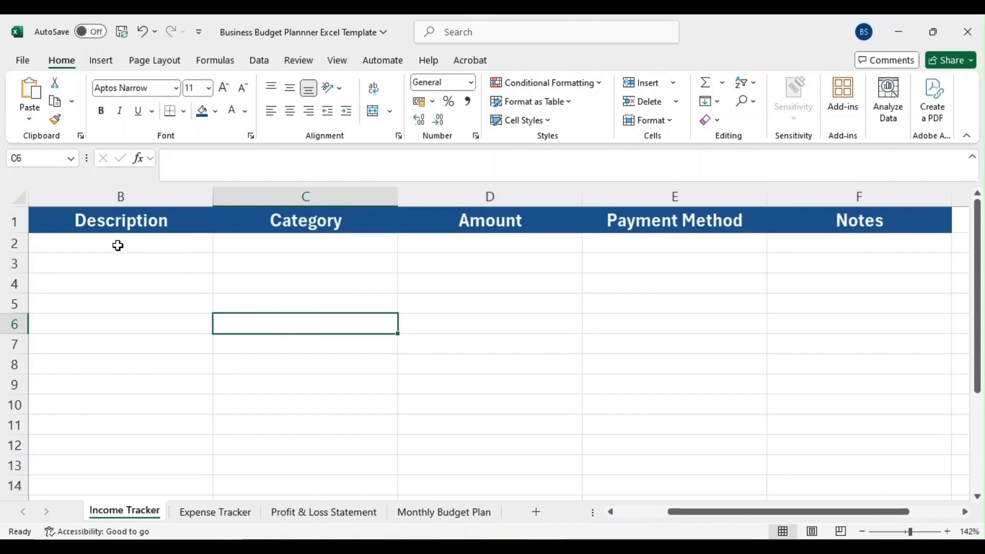
left_click(118, 246)
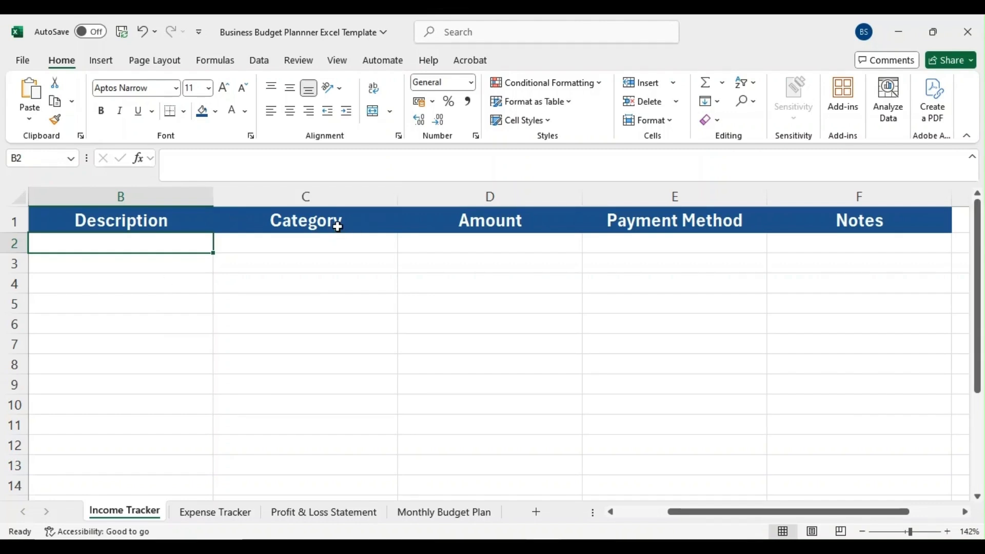
left_click(337, 226)
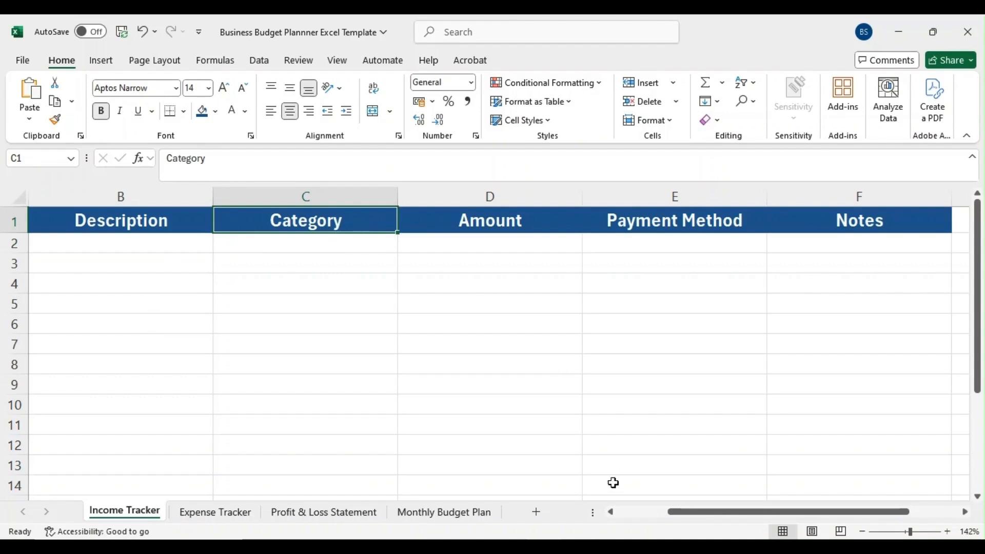
Restrict the Category cells C2:C1000 to a dropdown list with the options Sales, Services and Miscellaneous
left_click_drag(698, 513, 653, 520)
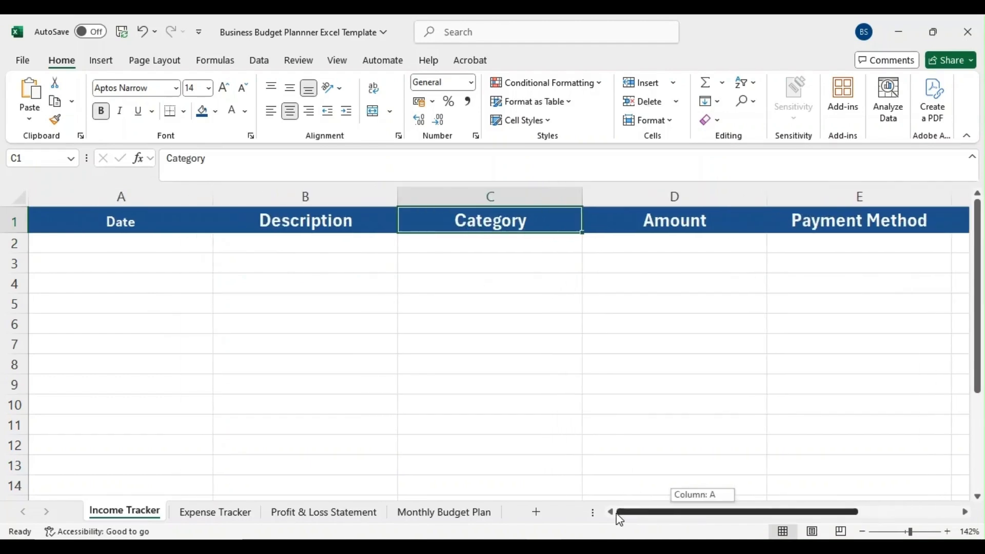
left_click(479, 241)
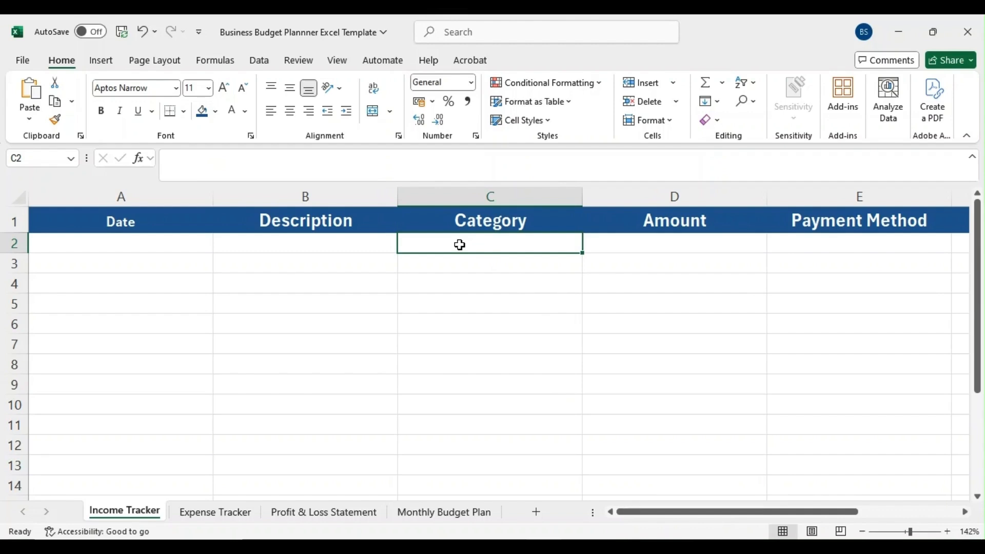
key("ctrl+g")
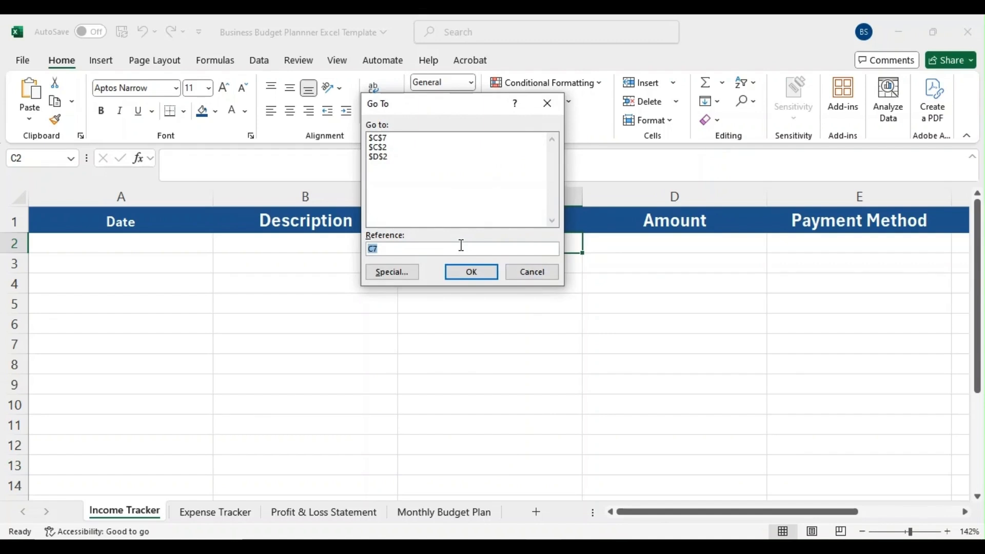
type("C2:C1000")
left_click(485, 271)
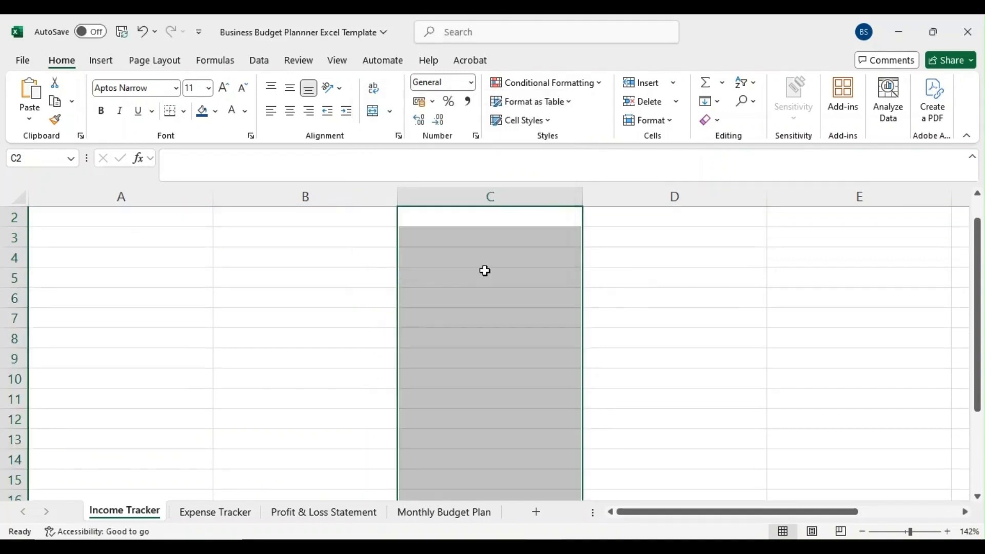
left_click_drag(977, 287, 977, 269)
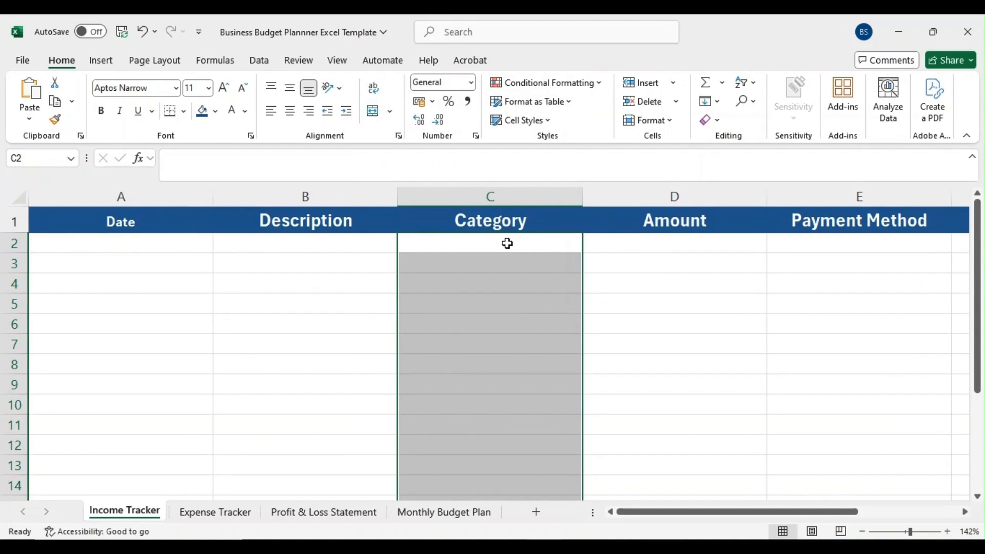
left_click(259, 65)
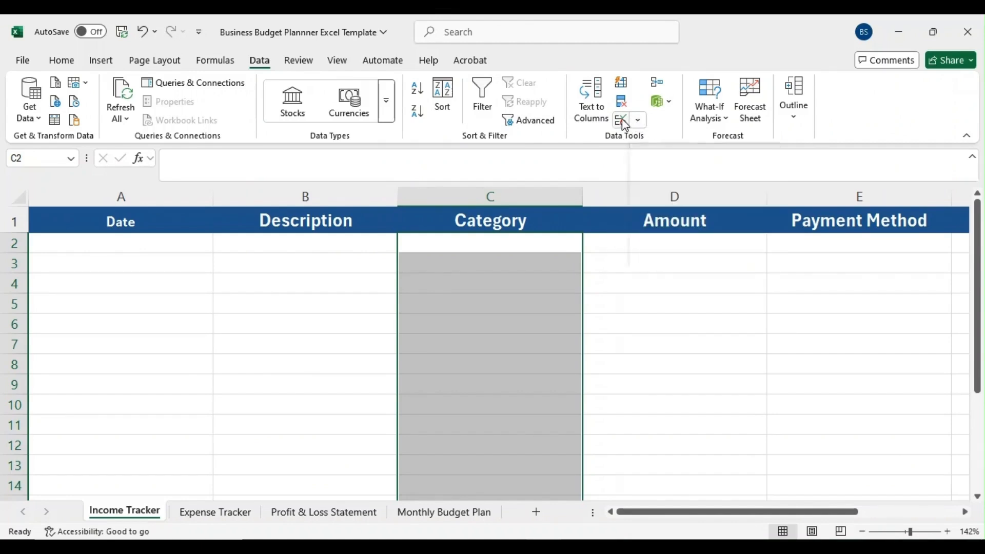
left_click(638, 122)
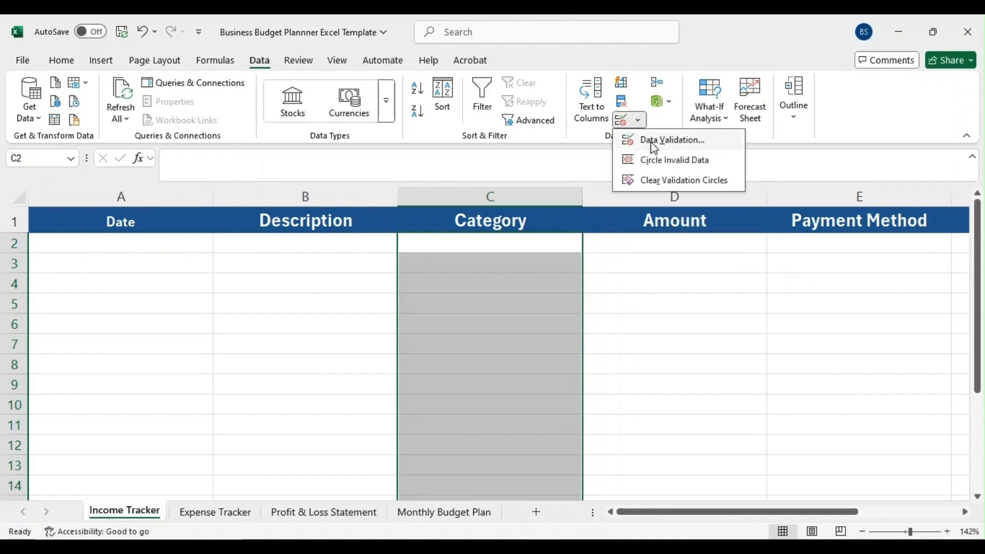
left_click(654, 147)
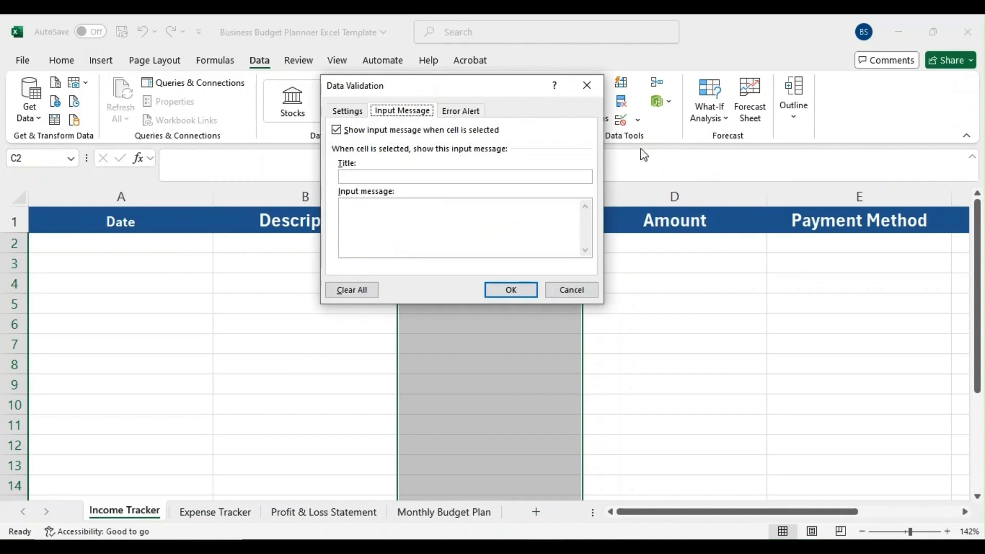
left_click(358, 114)
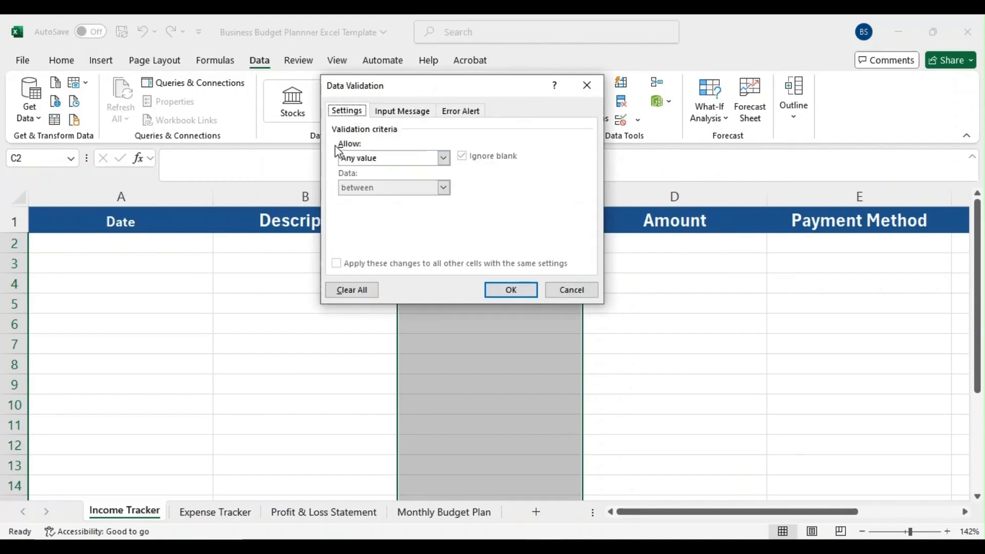
left_click(442, 159)
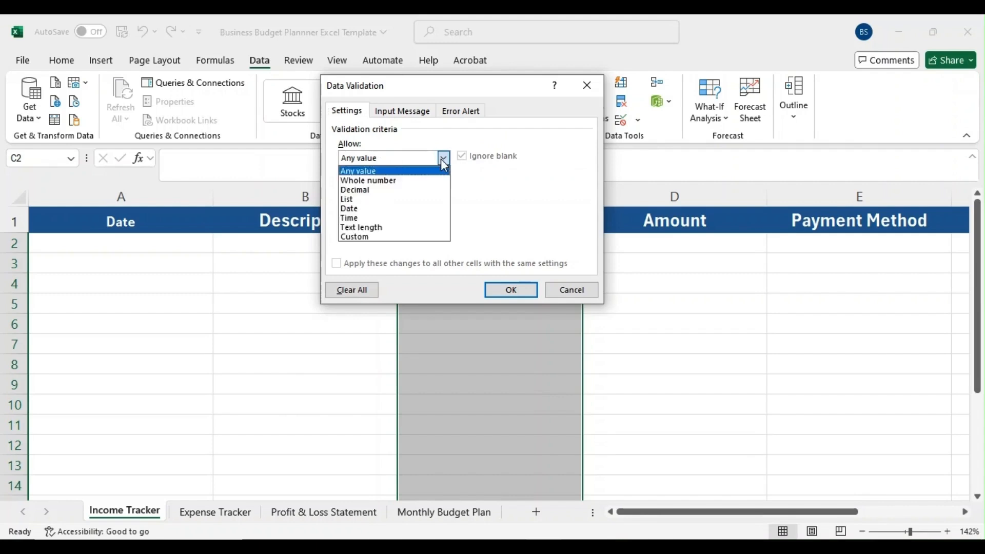
left_click(372, 200)
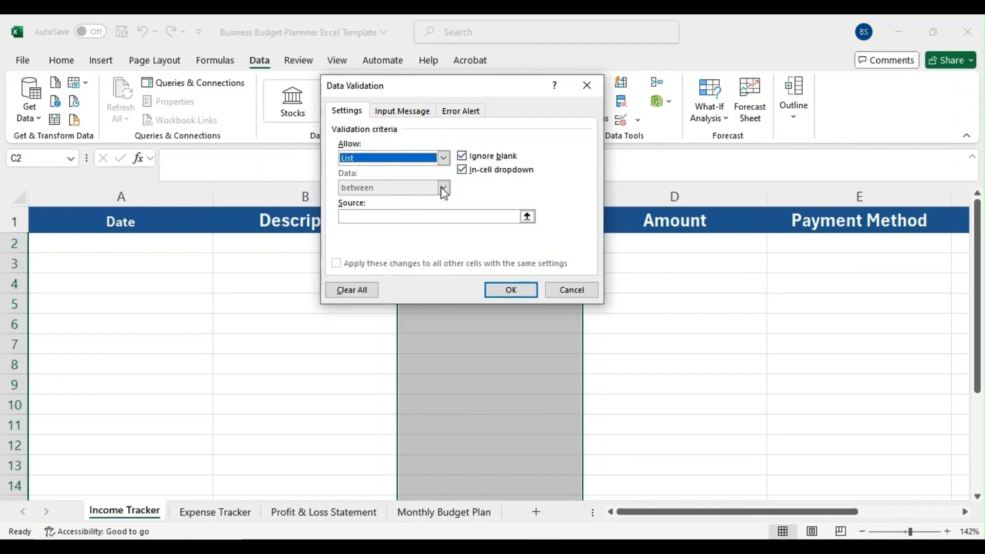
left_click(434, 217)
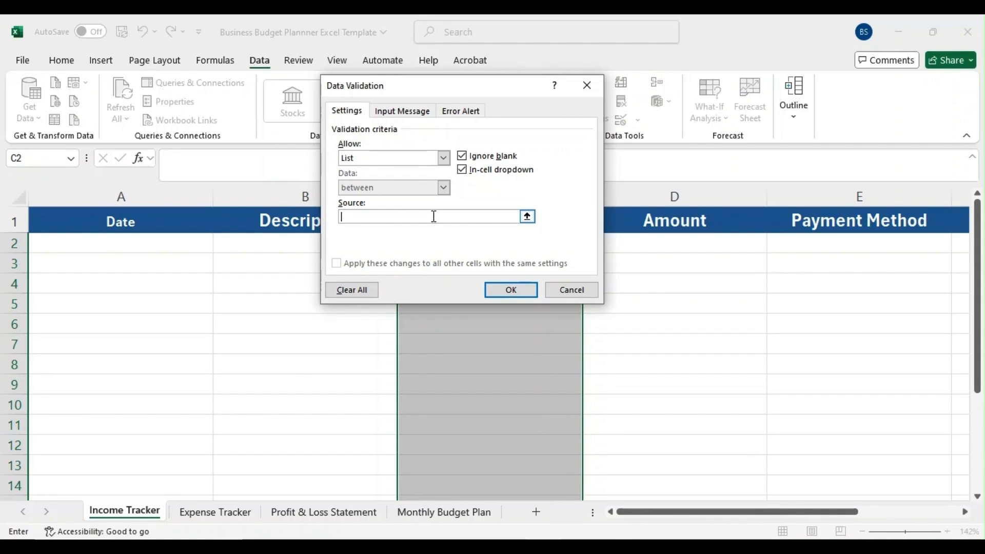
type("Sales, Services,")
type("Miscellaneous")
left_click(521, 291)
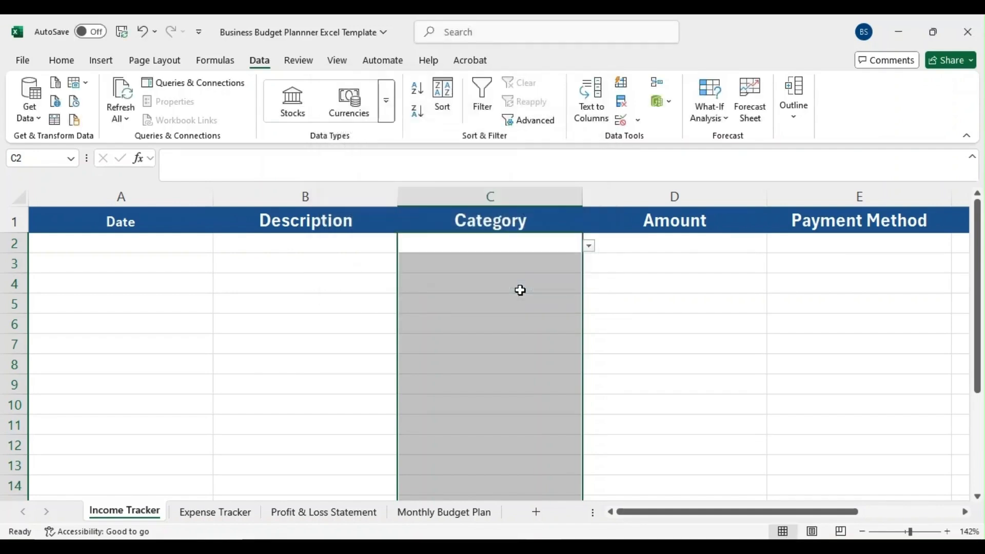
left_click(589, 246)
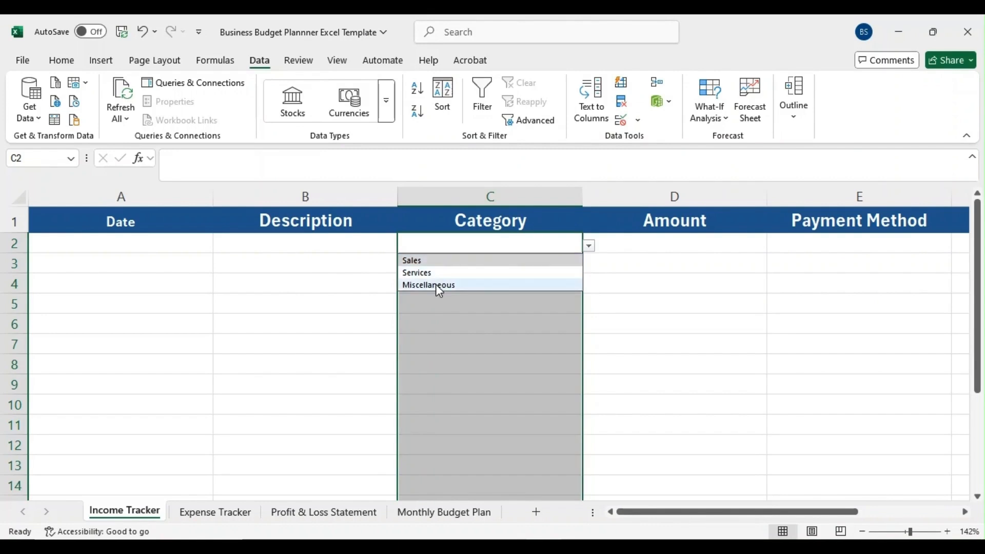
left_click(649, 281)
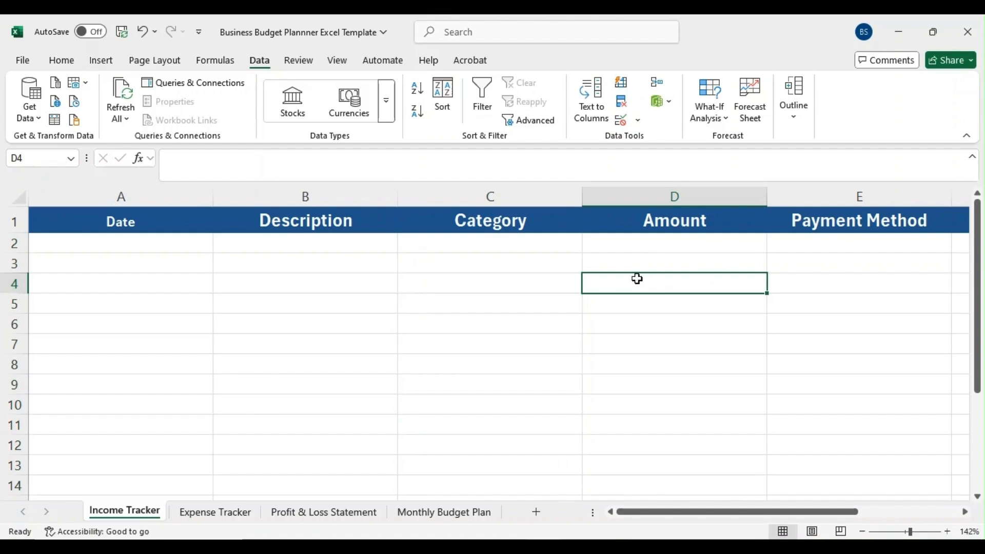
left_click(530, 244)
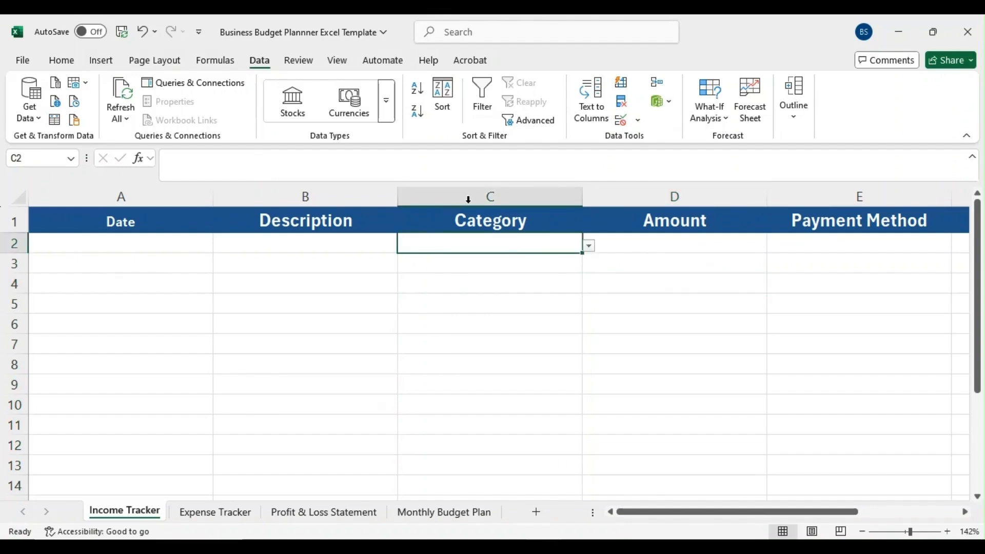
Fill the Category header cell C1 with a lighter blue theme color
left_click(474, 220)
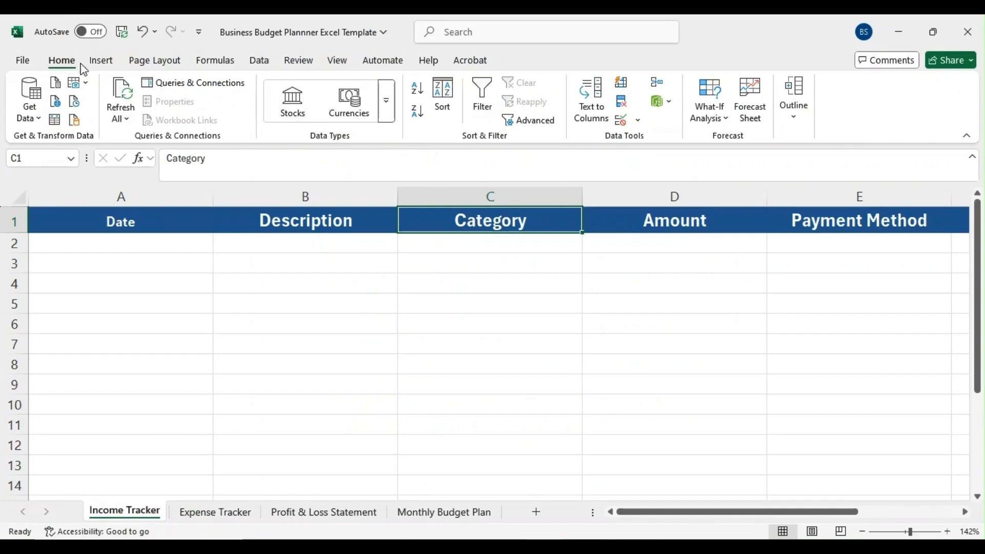
left_click(61, 61)
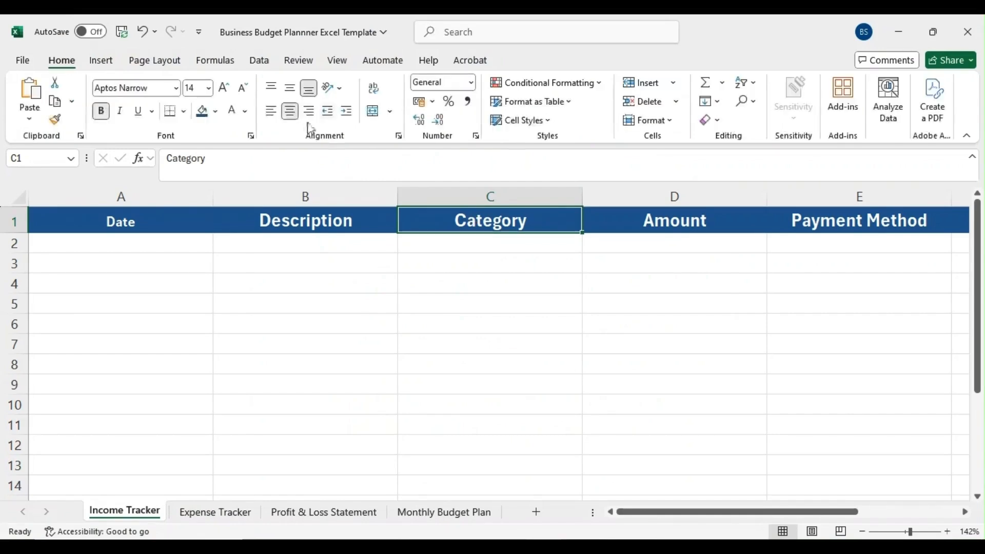
left_click(214, 111)
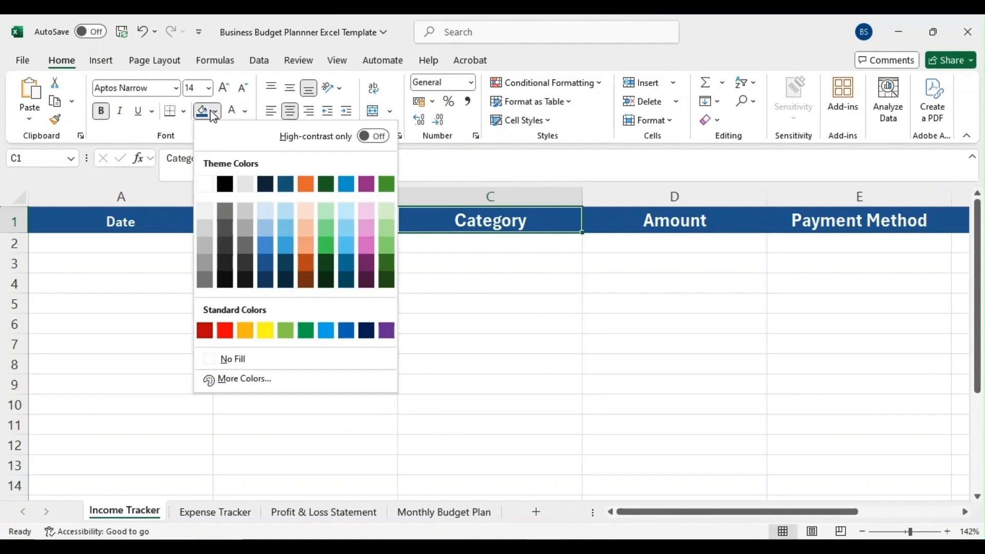
left_click(262, 244)
left_click(490, 289)
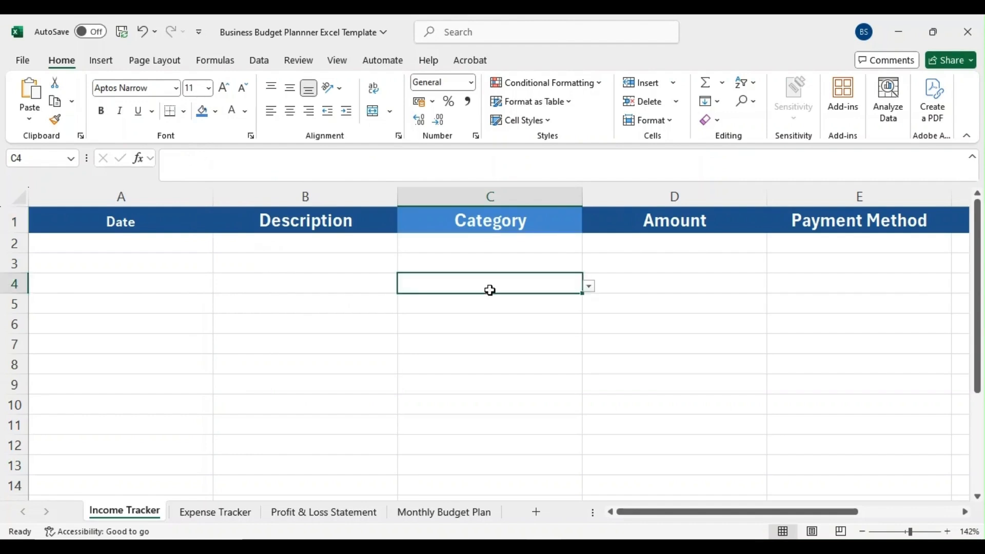
left_click(338, 321)
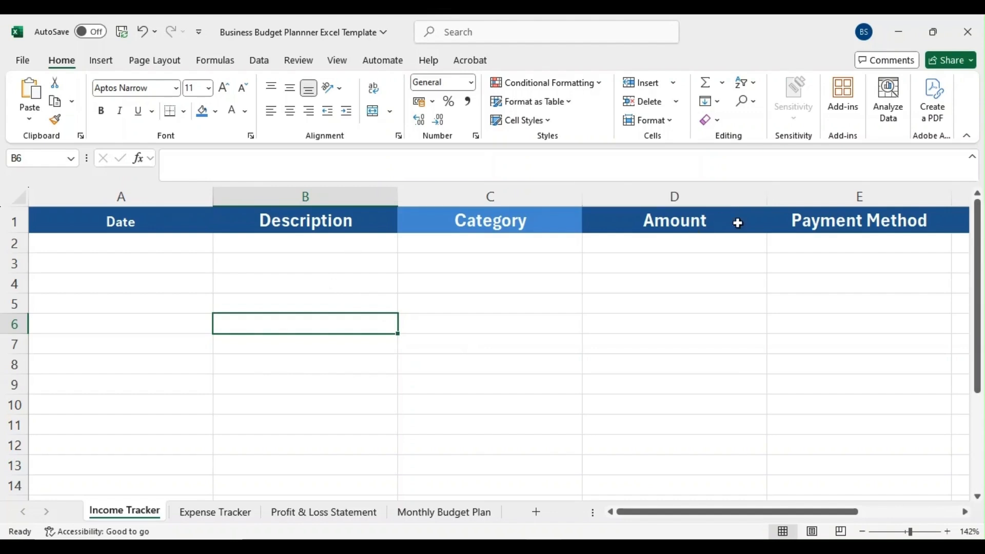
Fill the Payment Method header cell E1 with the same lighter blue as the Category header
left_click(854, 217)
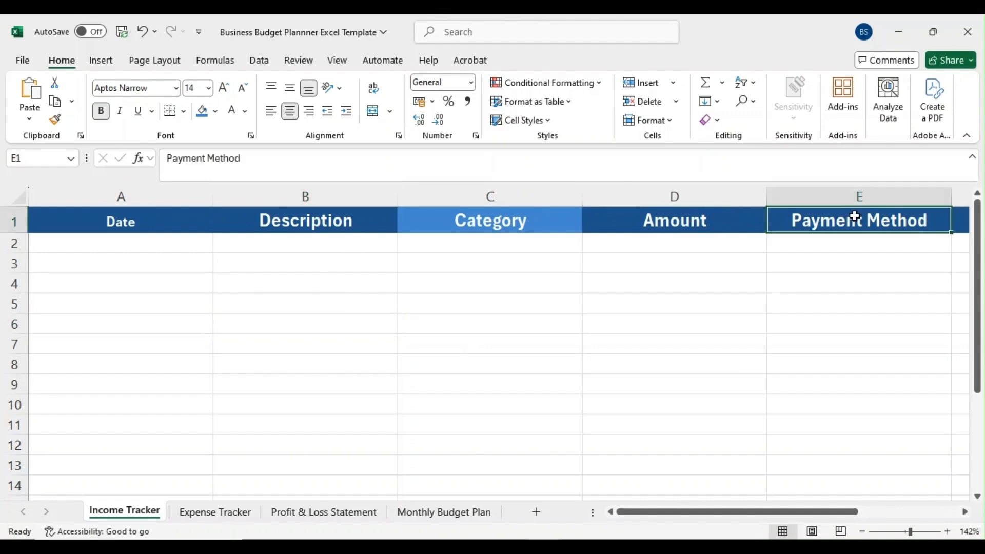
left_click(203, 114)
left_click(840, 264)
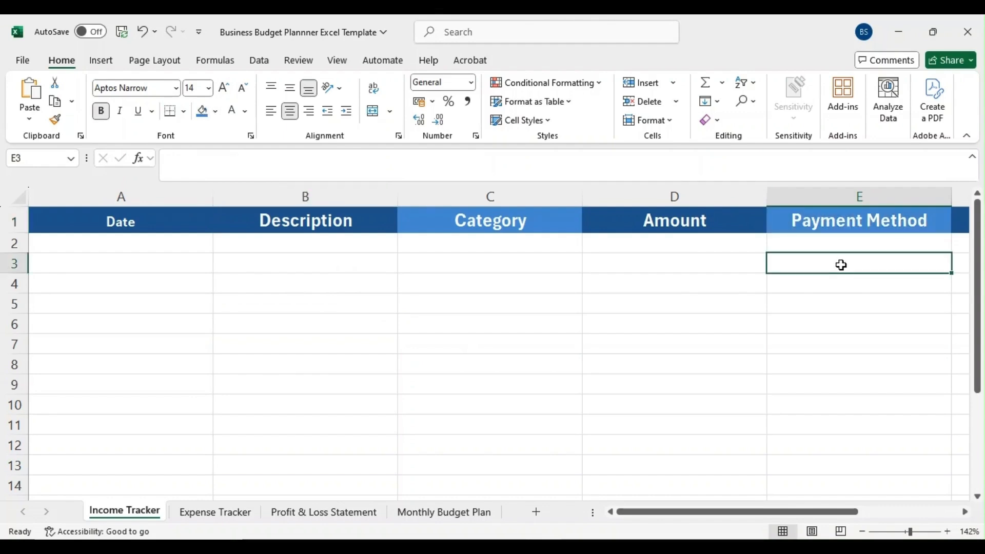
left_click(872, 224)
Restrict the Payment Method cells E2:E1000 to a dropdown list with the options Cash, Bank Transfer, PayPal and Credit Card
left_click(864, 245)
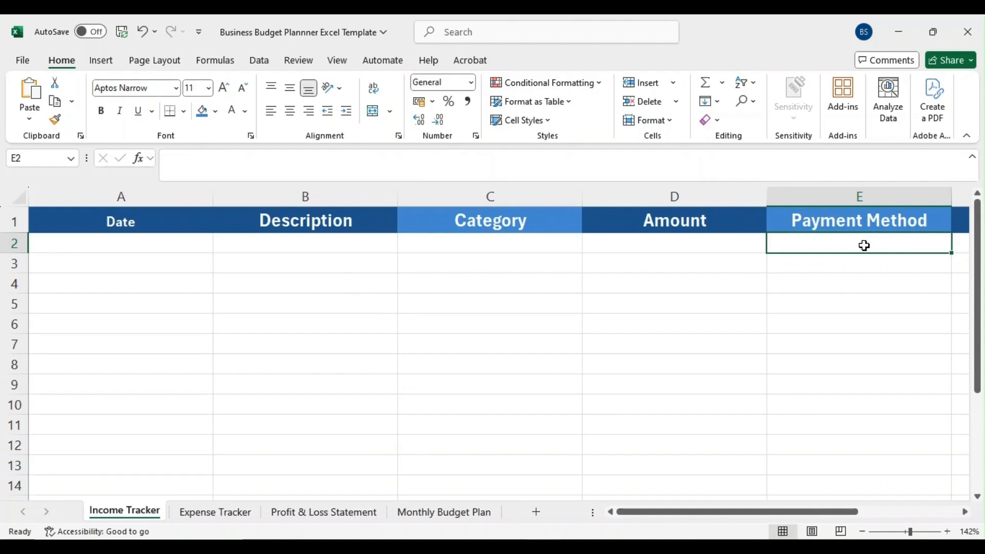
key("ctrl+g")
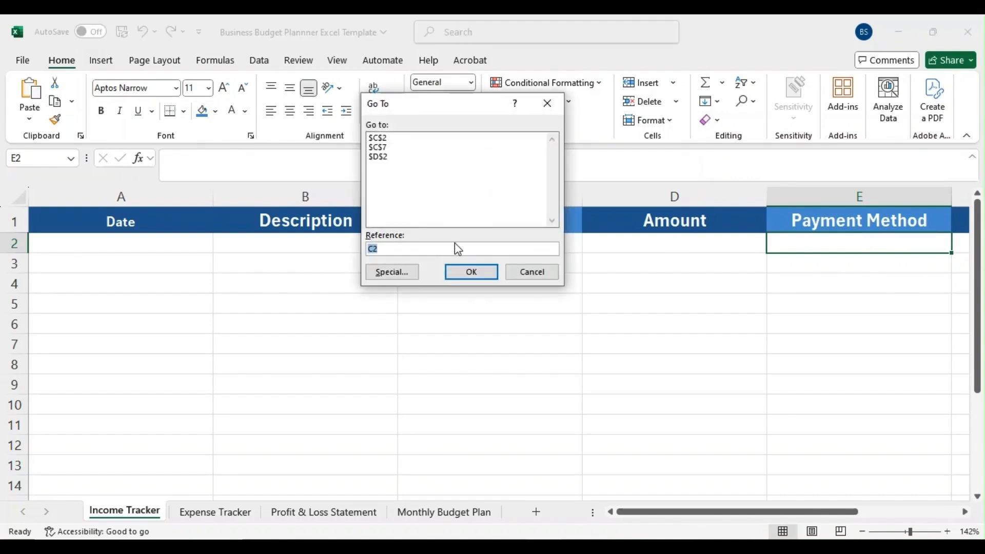
type("E2:E1000")
left_click(471, 272)
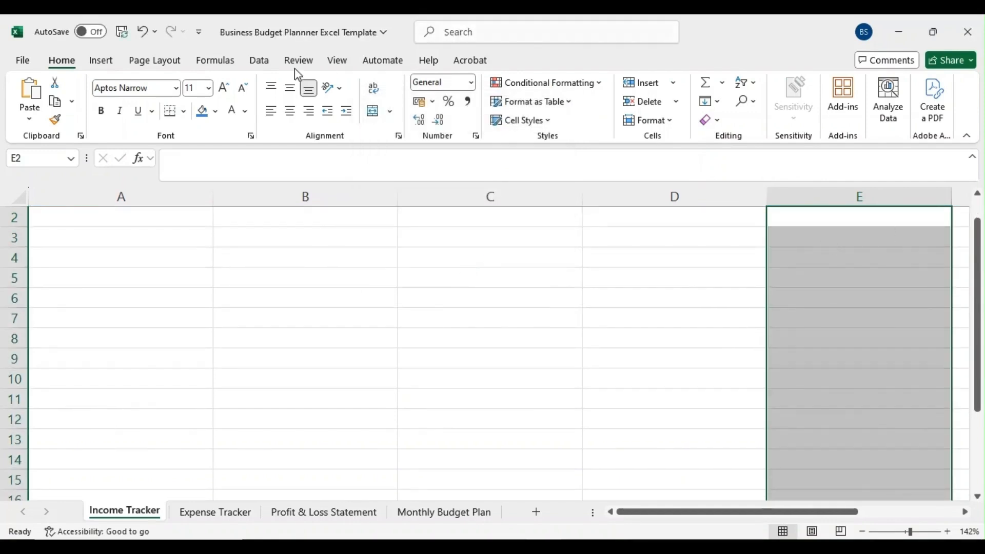
left_click(268, 66)
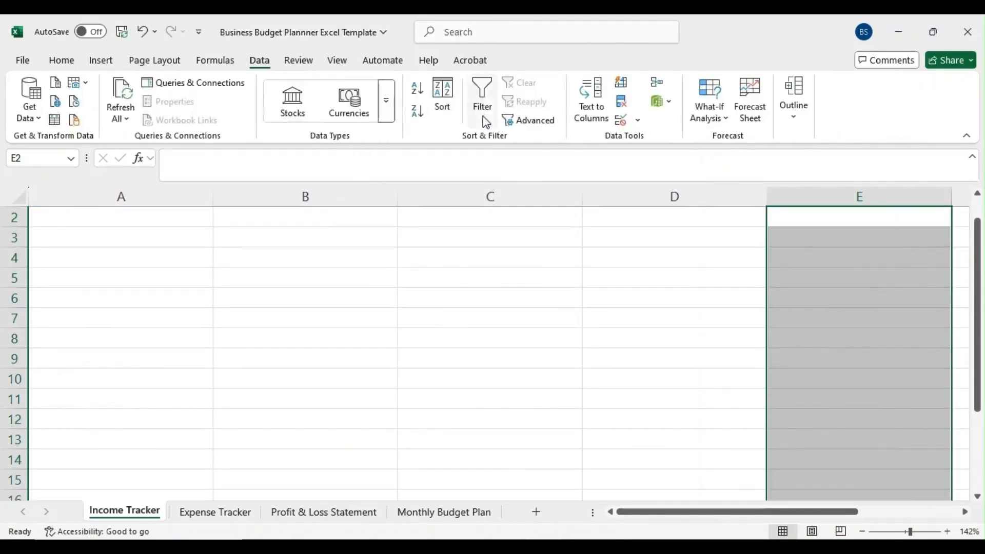
left_click(637, 121)
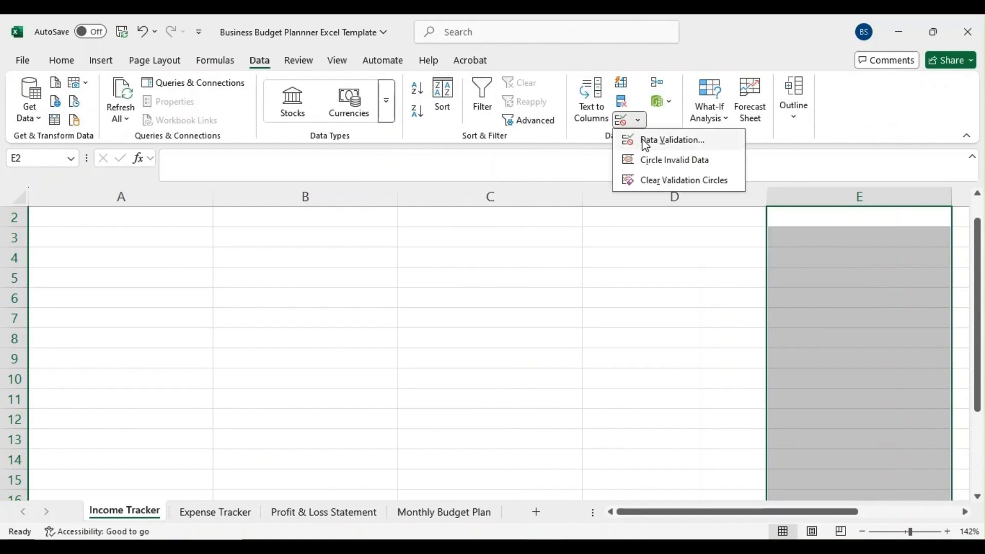
left_click(643, 140)
left_click(443, 159)
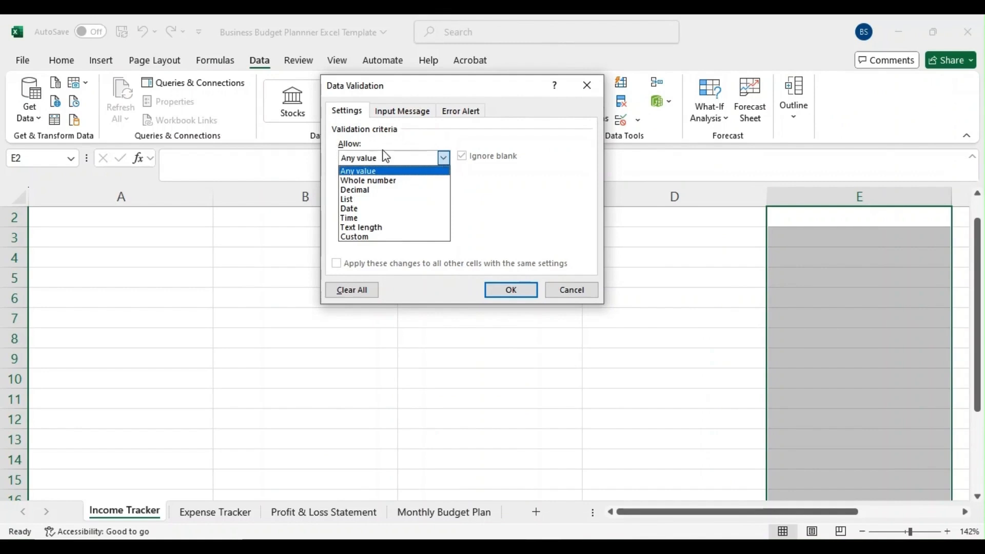
left_click(366, 199)
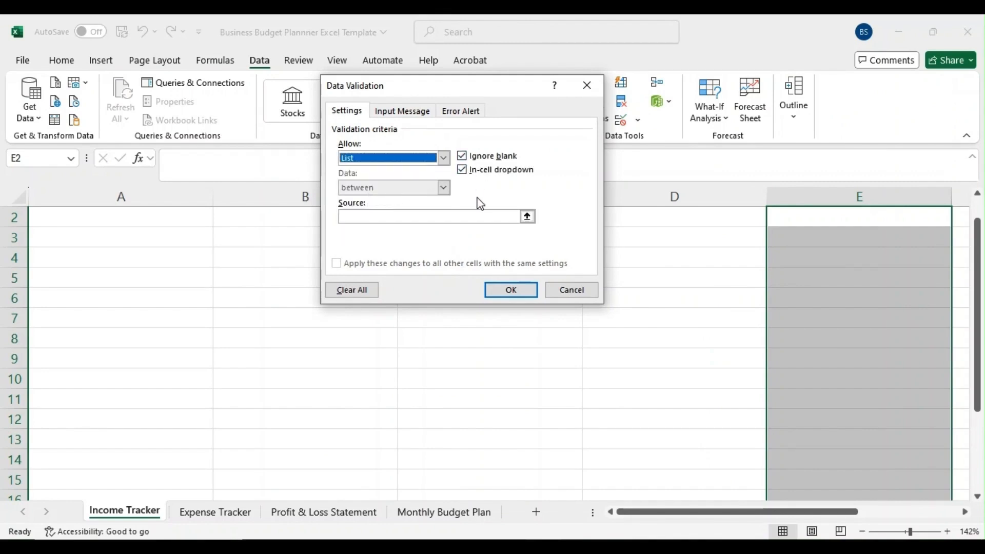
left_click(456, 216)
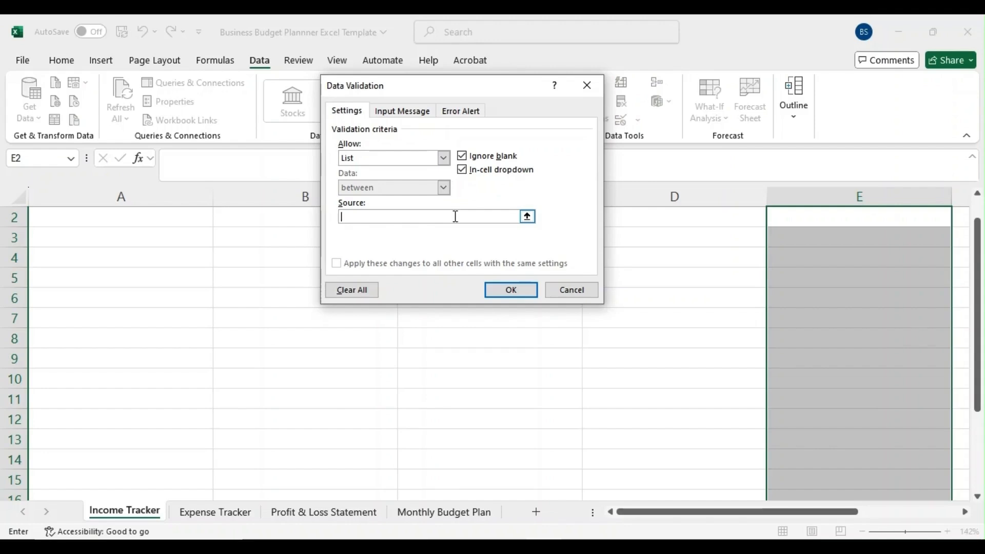
type("Cash,")
type("Bank Transfer, Paypal")
key("BackSpace")
key("BackSpace")
key("BackSpace")
type("Pal,")
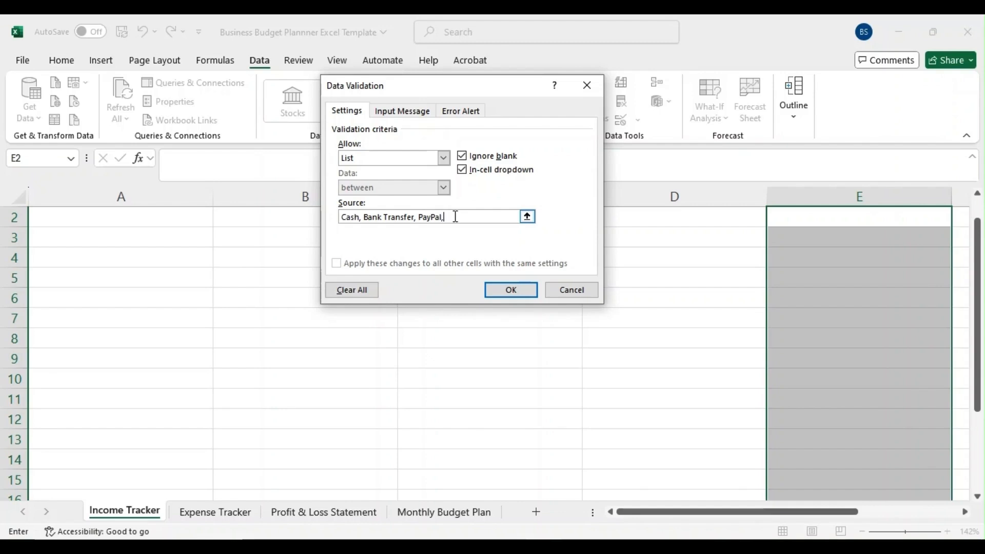
type(" Credit Card")
left_click(518, 290)
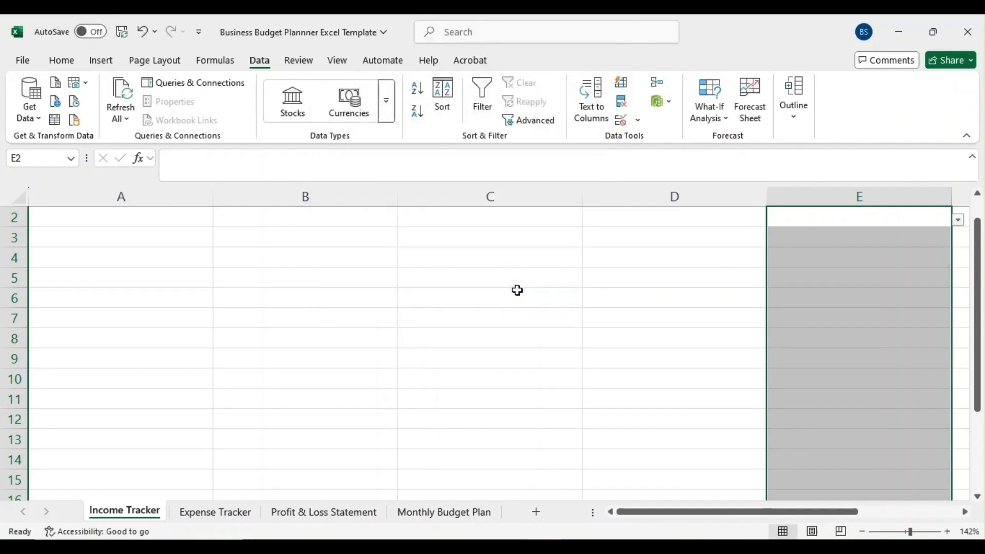
left_click_drag(980, 308, 980, 244)
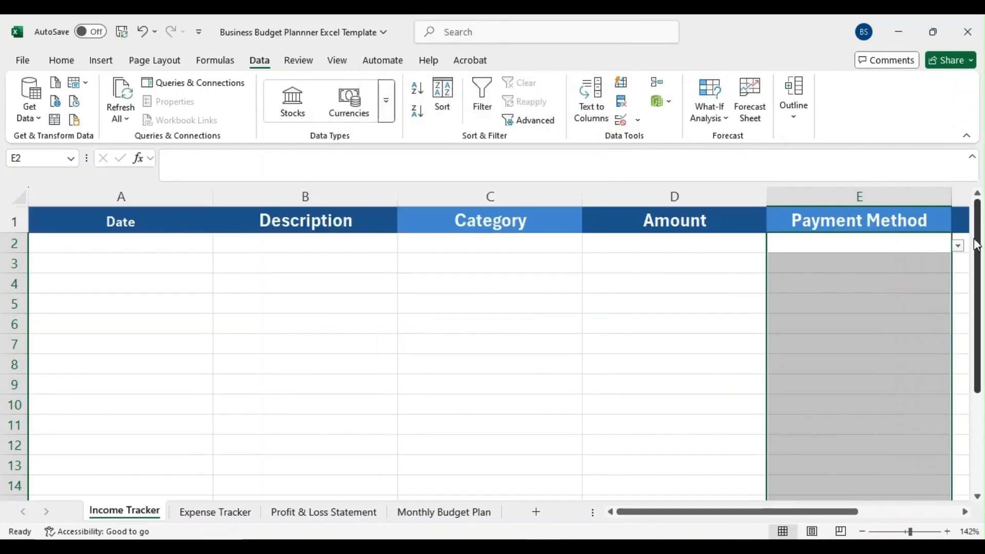
left_click_drag(769, 520, 798, 520)
left_click(850, 247)
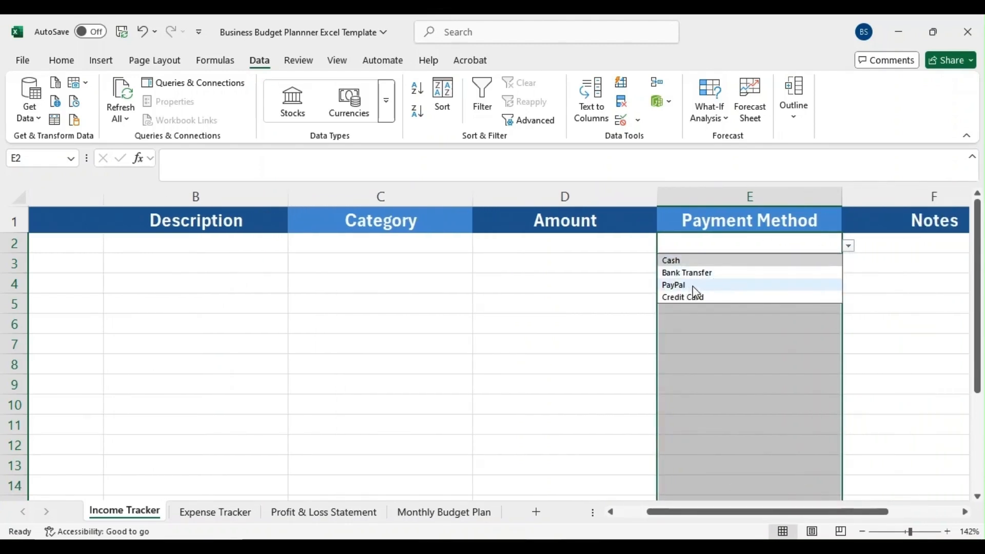
left_click(569, 262)
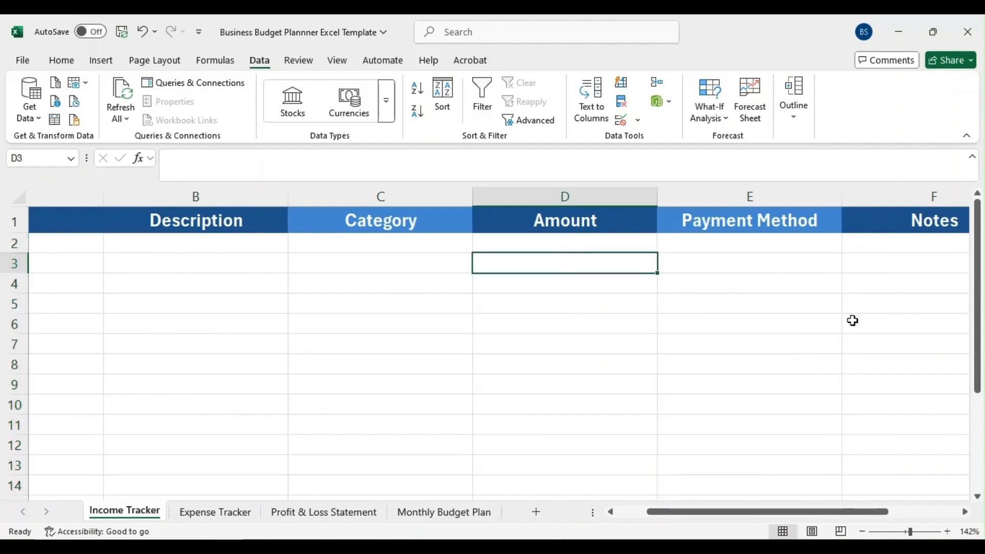
left_click_drag(788, 512, 705, 519)
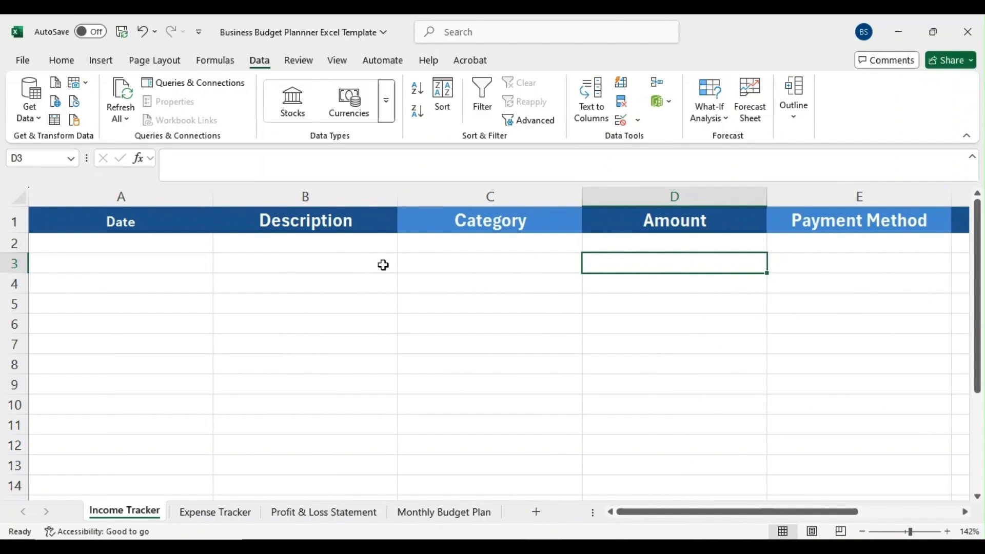
left_click_drag(911, 532, 914, 535)
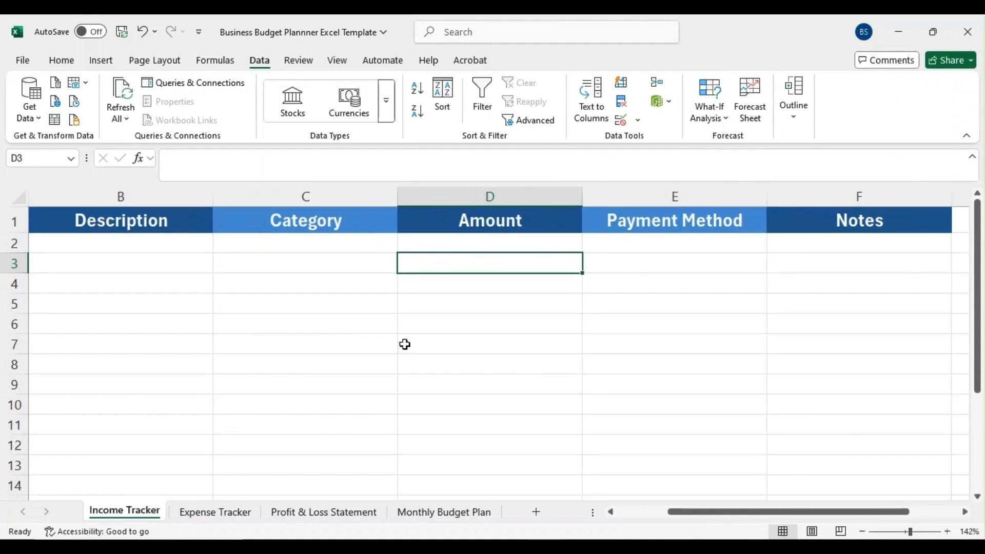
left_click_drag(796, 519, 790, 519)
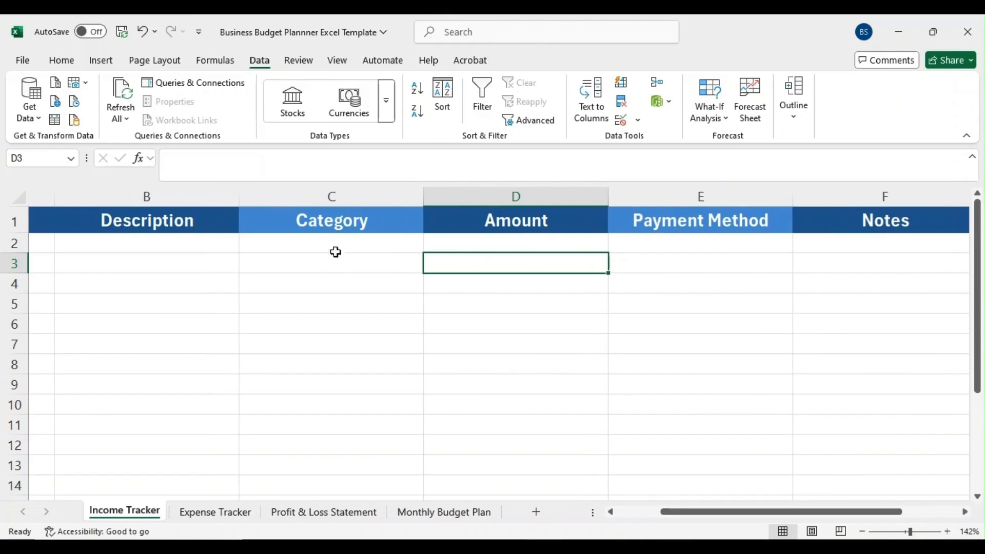
left_click(46, 244)
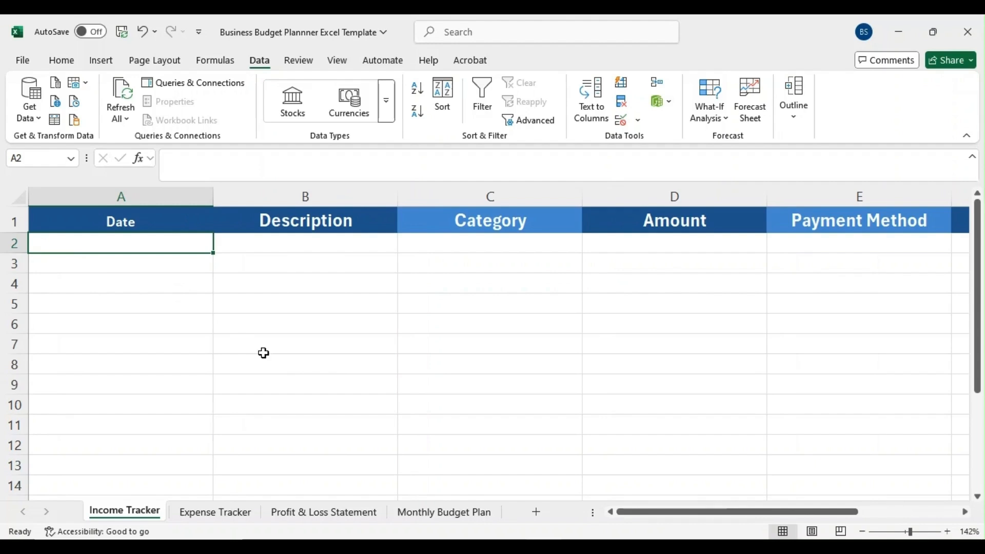
left_click(682, 222)
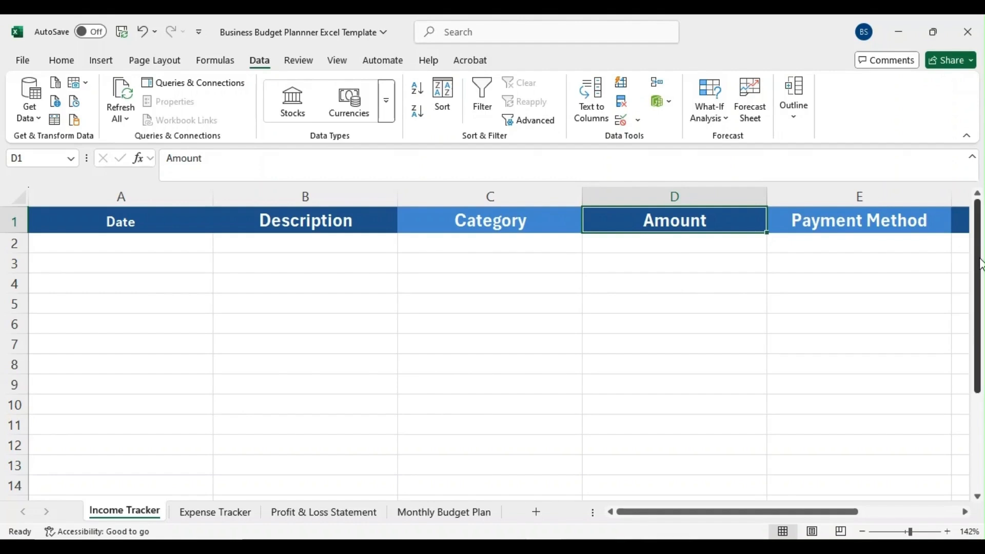
left_click_drag(981, 258, 980, 238)
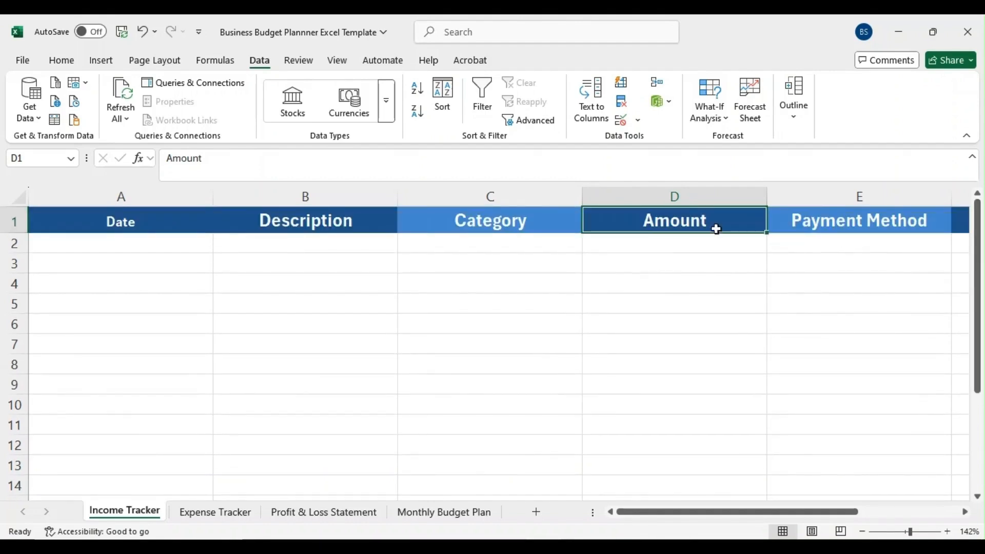
left_click(688, 255)
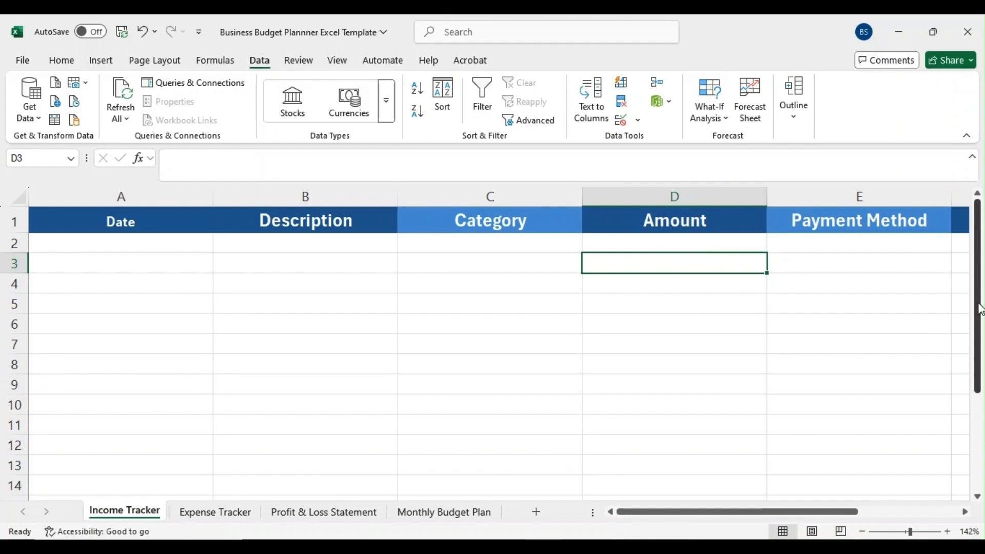
mouse_move(980, 316)
left_mouse_down()
mouse_move(976, 389)
mouse_move(979, 316)
left_mouse_up()
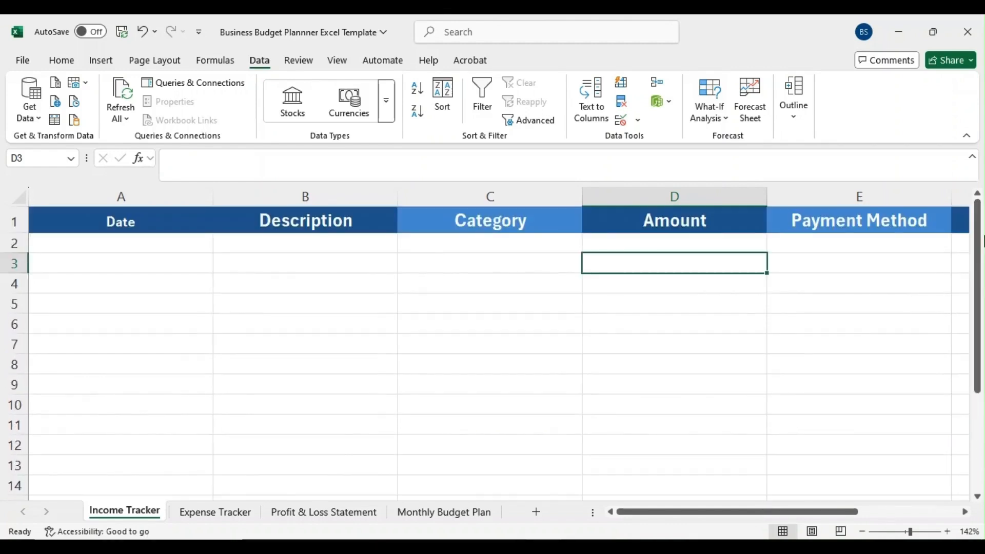
Enter the formula =SUM(D2:D1000) in cell D1001 to total the Amount column
left_click(37, 159)
type("D1001")
key("Return")
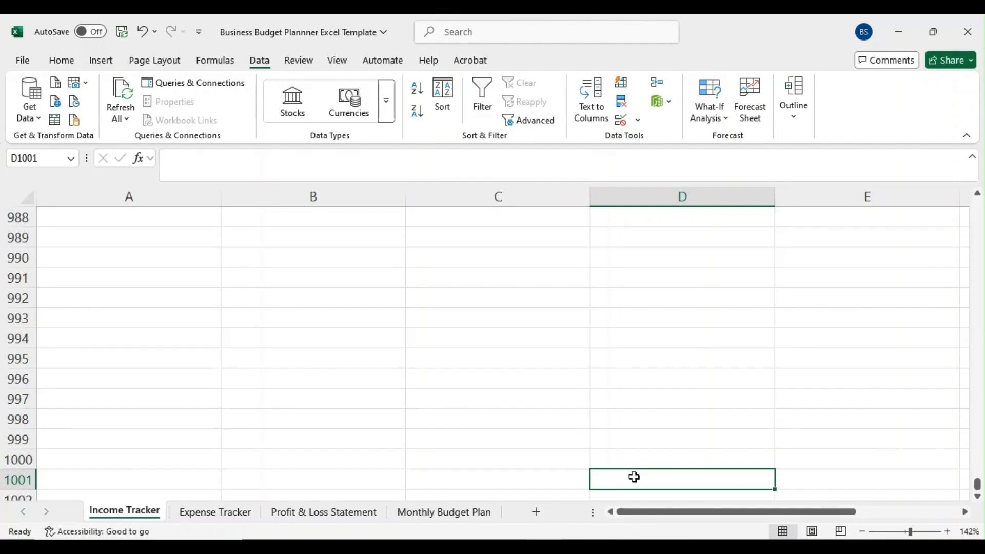
type("=sum")
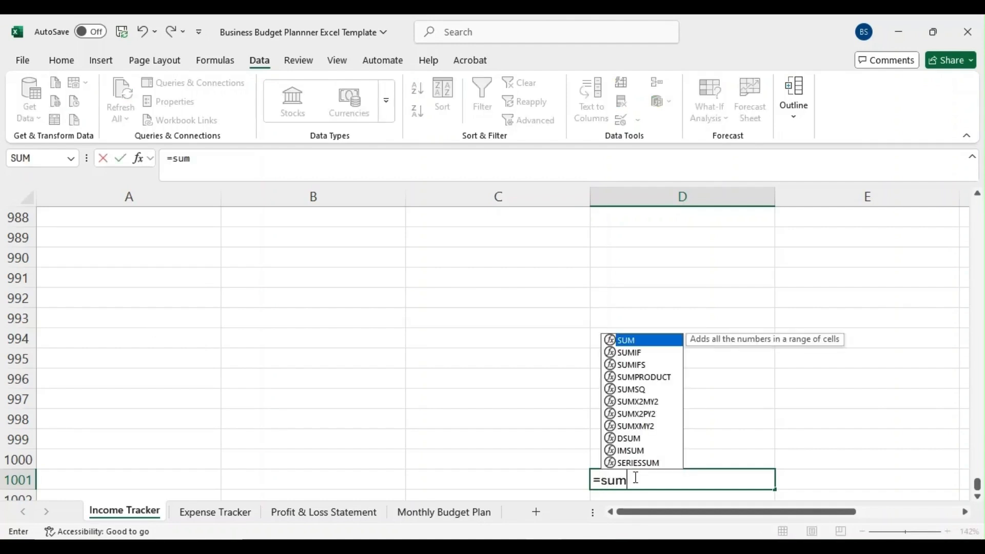
type("(")
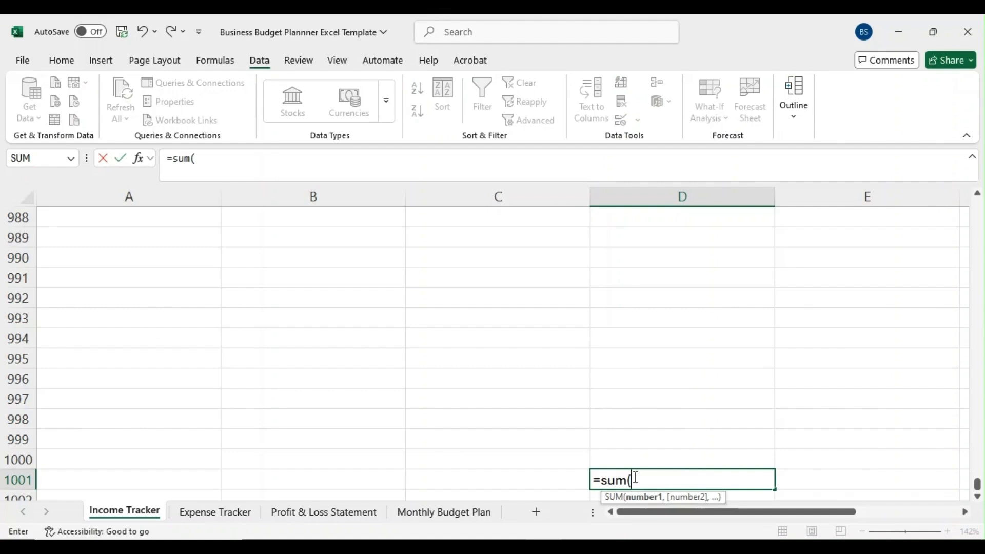
type("D2:D1000")
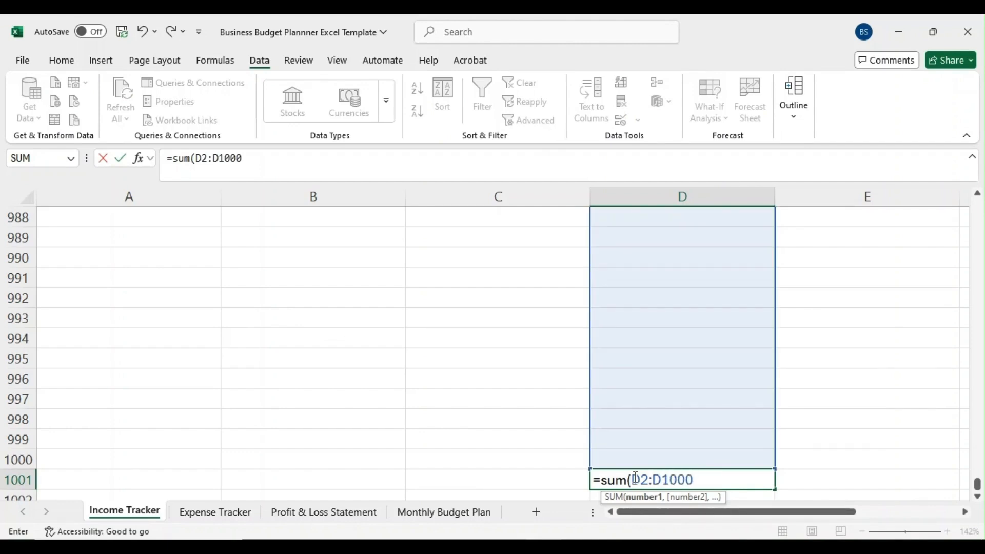
type(")")
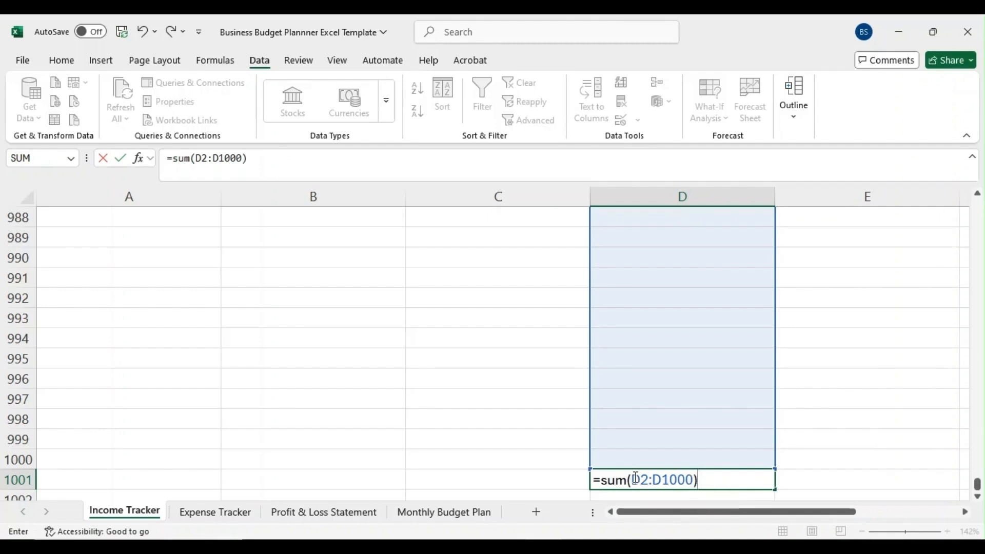
key("Return")
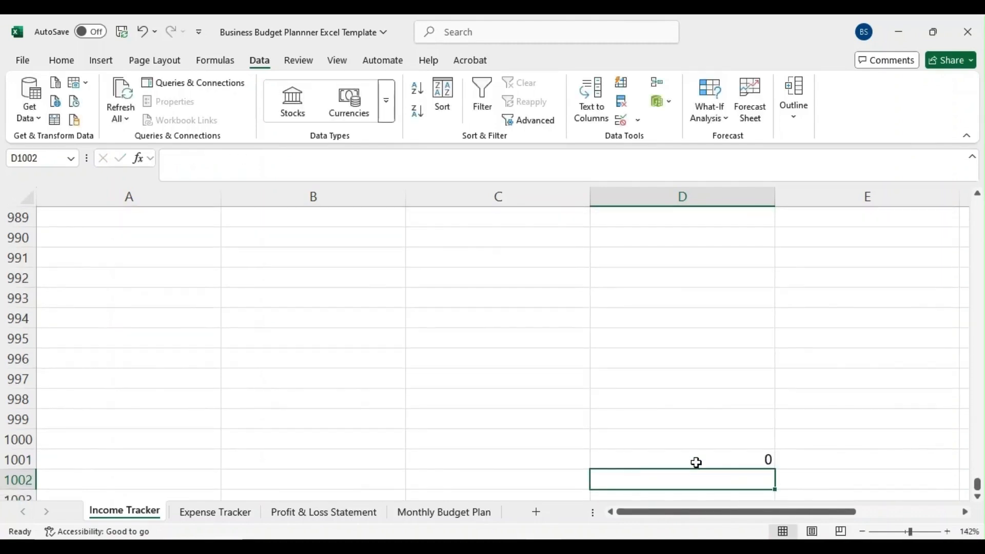
Make the total in cell D1001 bold and fill the cell with a dark green theme color
left_click(713, 462)
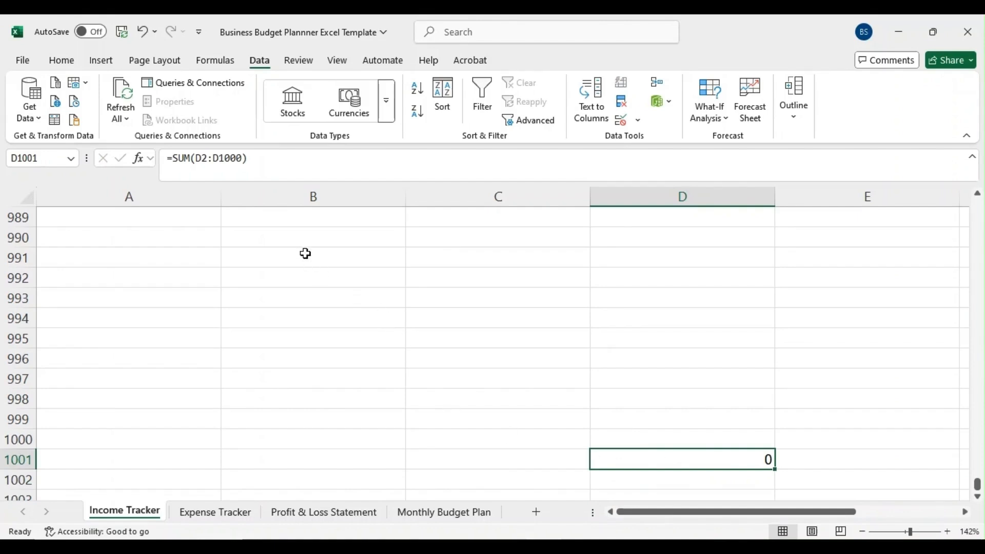
left_click(67, 60)
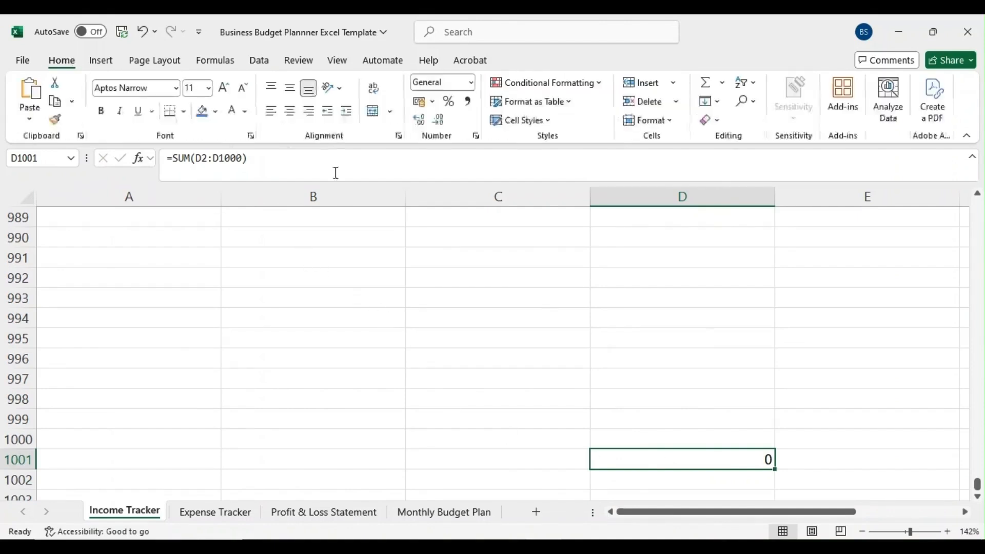
left_click(101, 111)
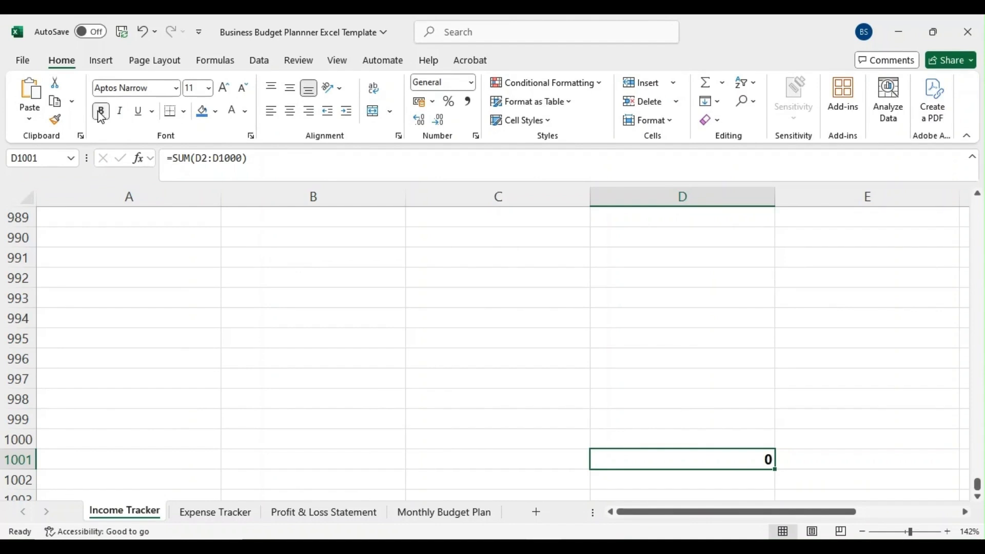
left_click(216, 113)
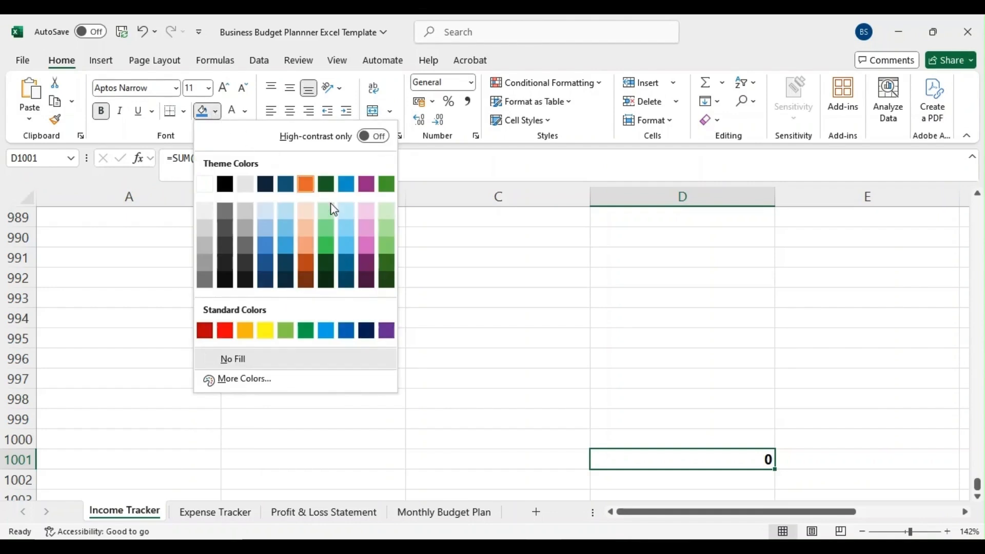
left_click(387, 265)
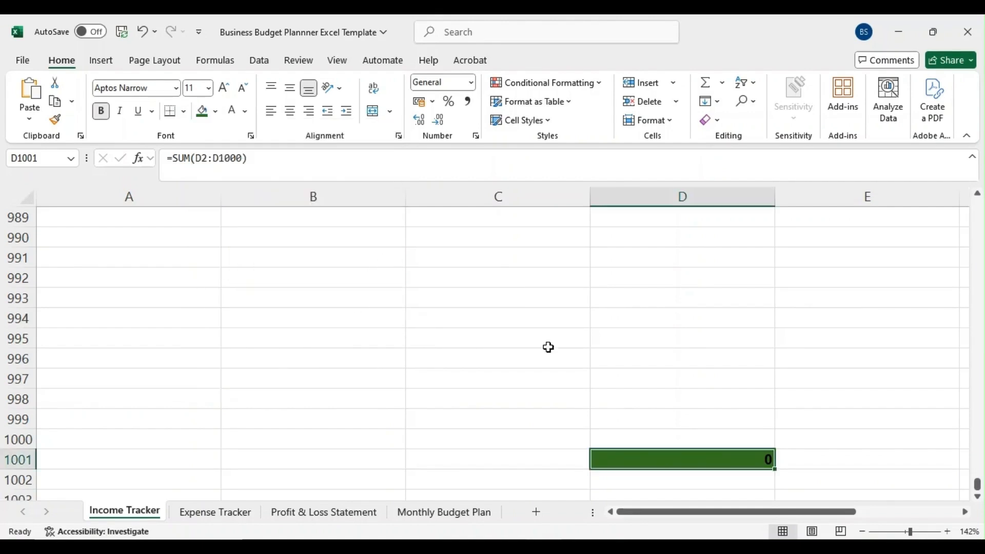
left_click(612, 400)
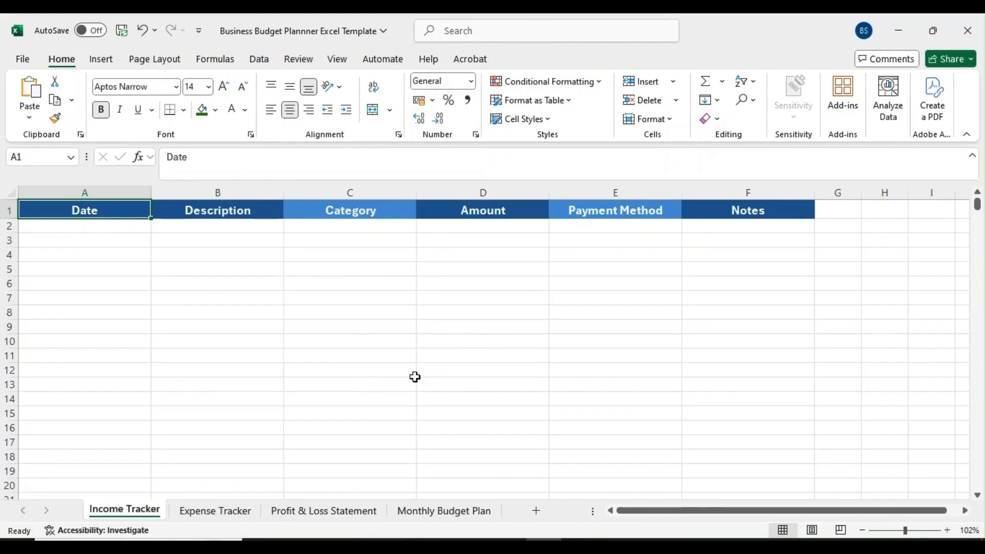
Enter the dates 1 March 2025, 5 March 2025 and 10 March 2025 in cells A2 to A4
left_click(123, 227)
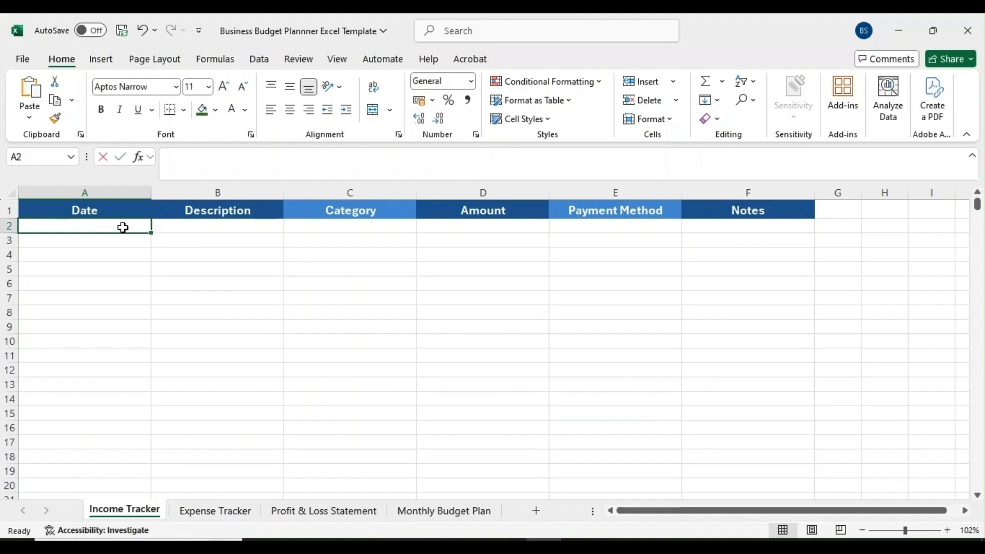
type("1 M")
type("ar")
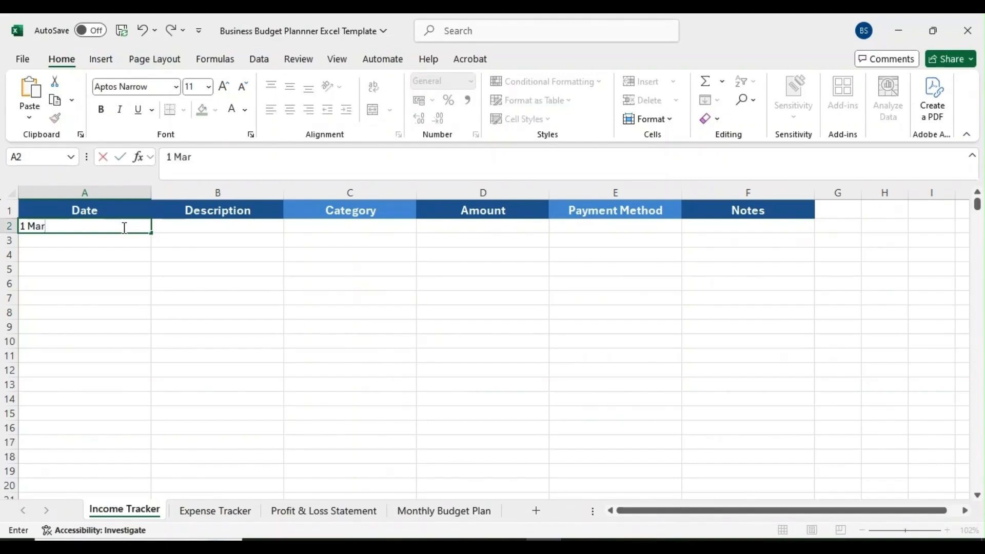
type("ch 2025")
key("Return")
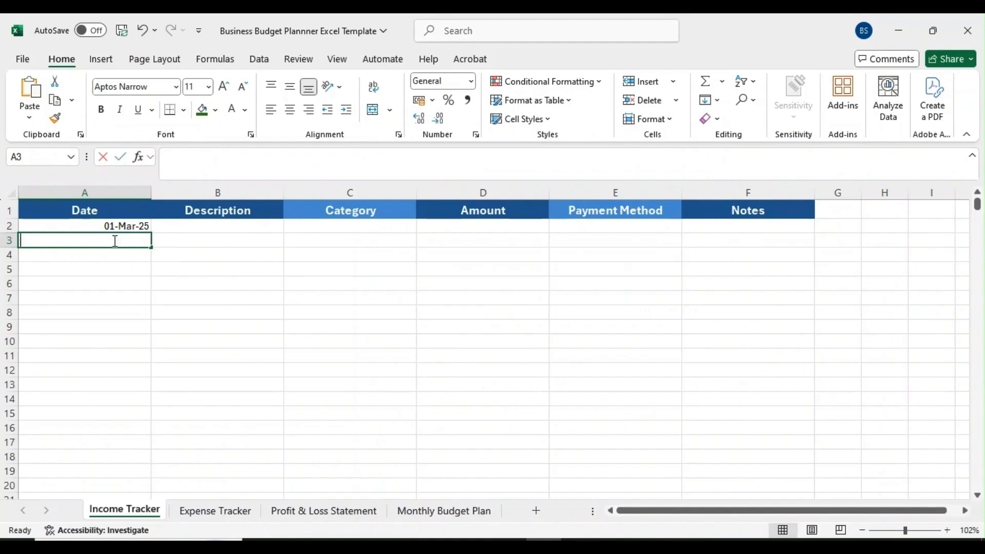
type("05 March 2025")
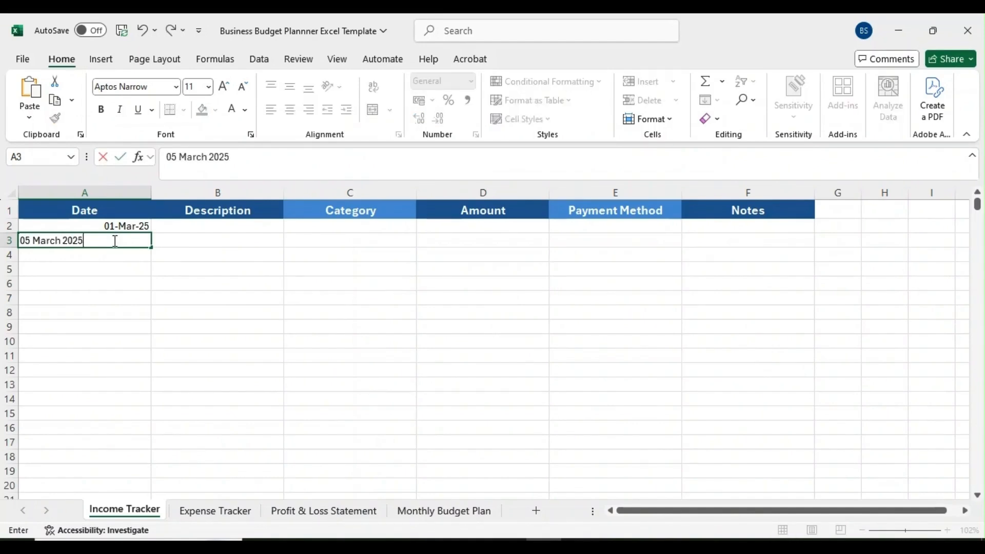
key("Return")
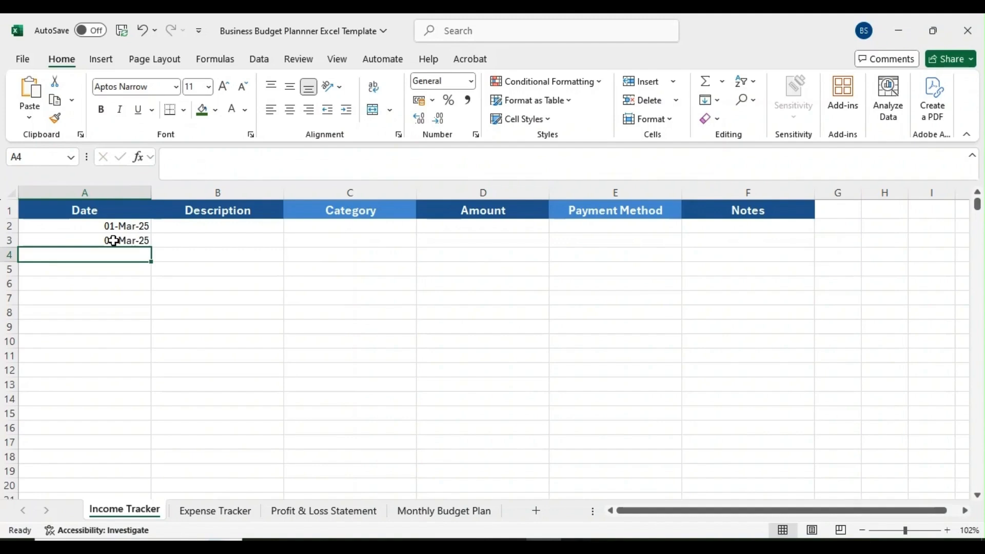
type("10 Ma")
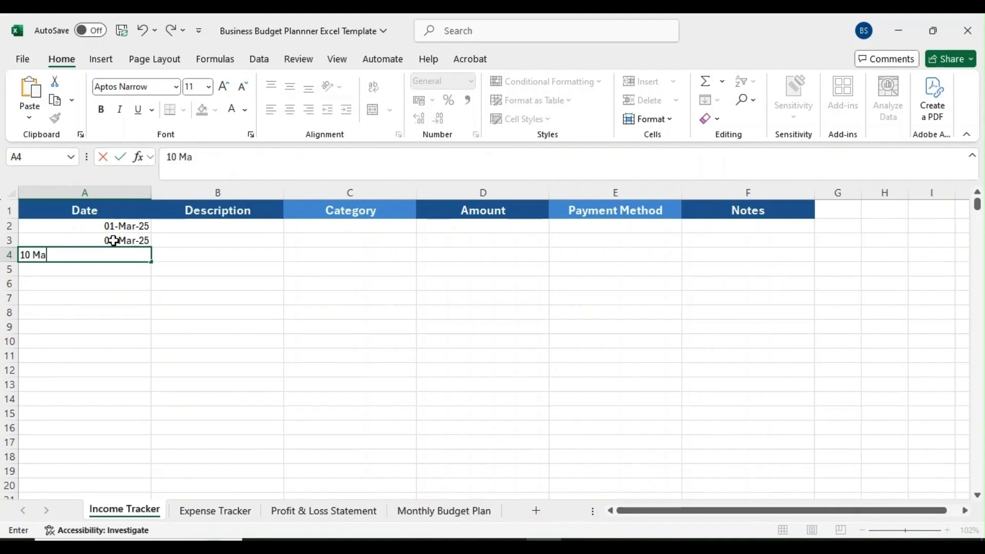
type("rch 2025")
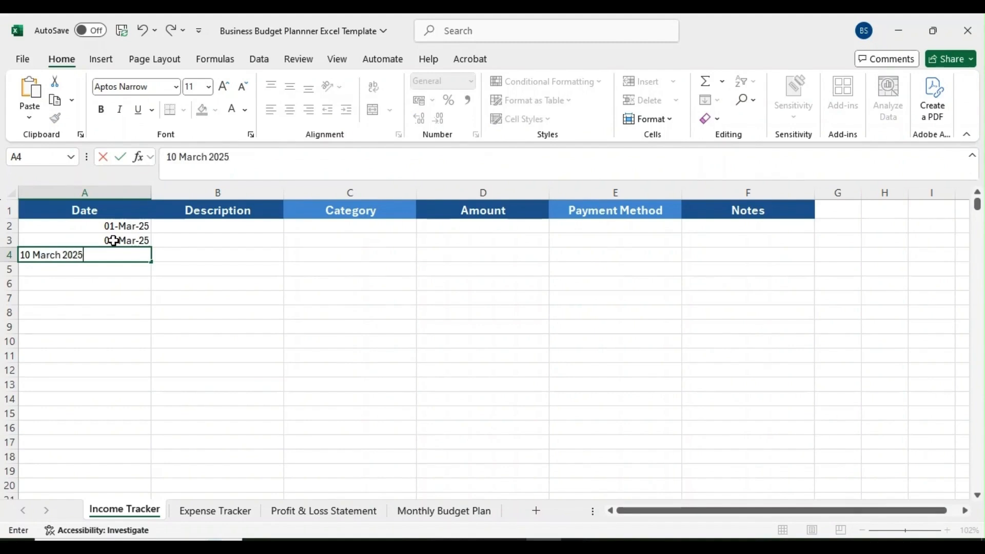
key("Return")
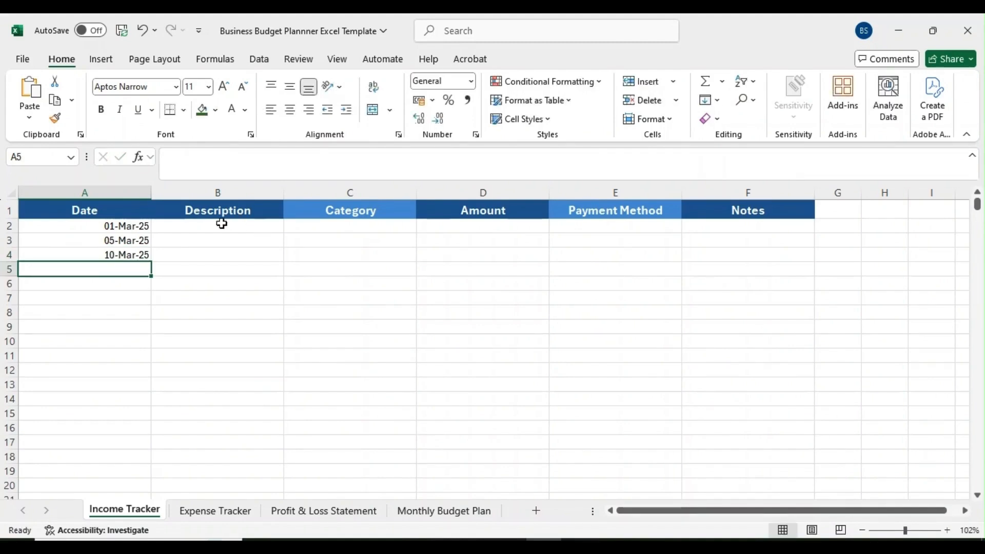
left_click(123, 227)
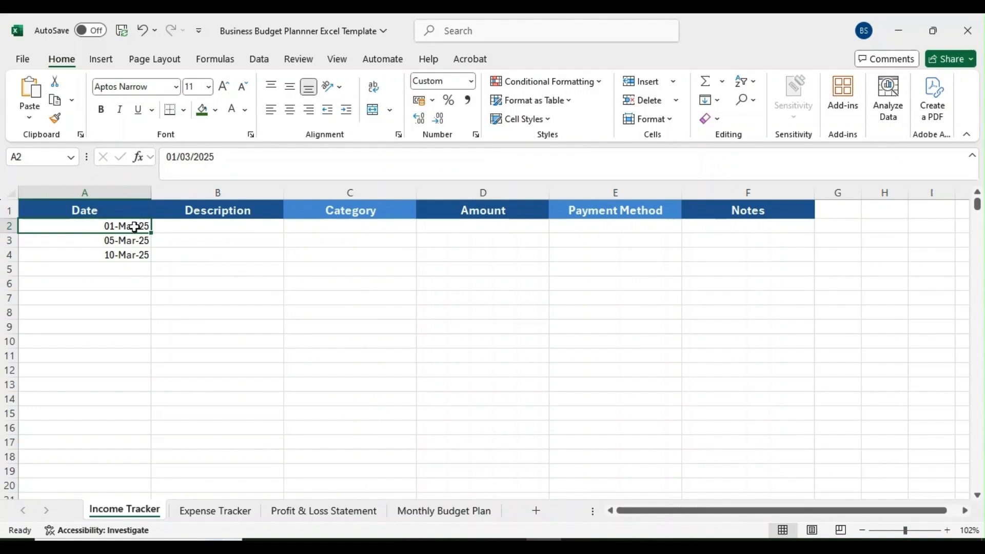
Enter the descriptions Product Sales, Consulting Services and Misc. Income in cells B2 to B4
left_click(191, 230)
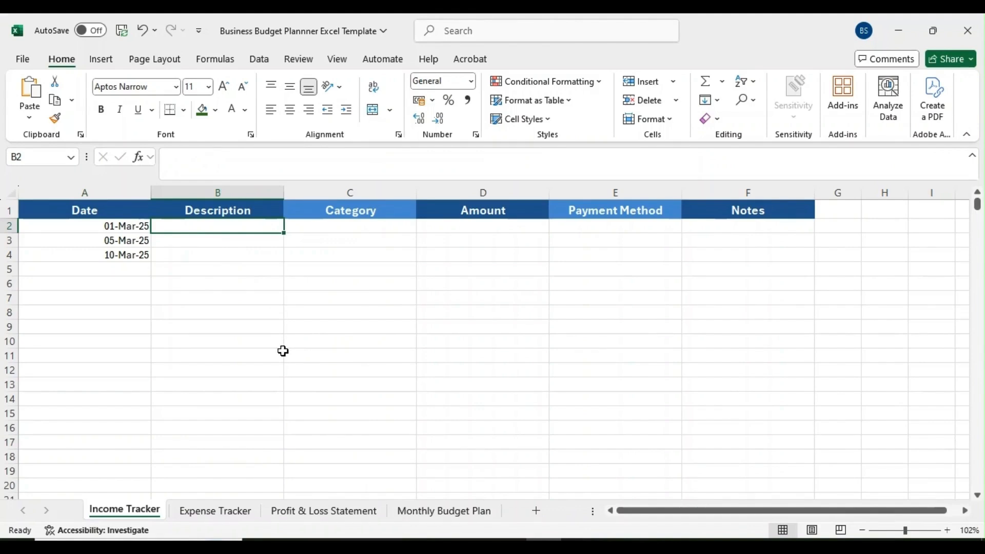
type("Produn")
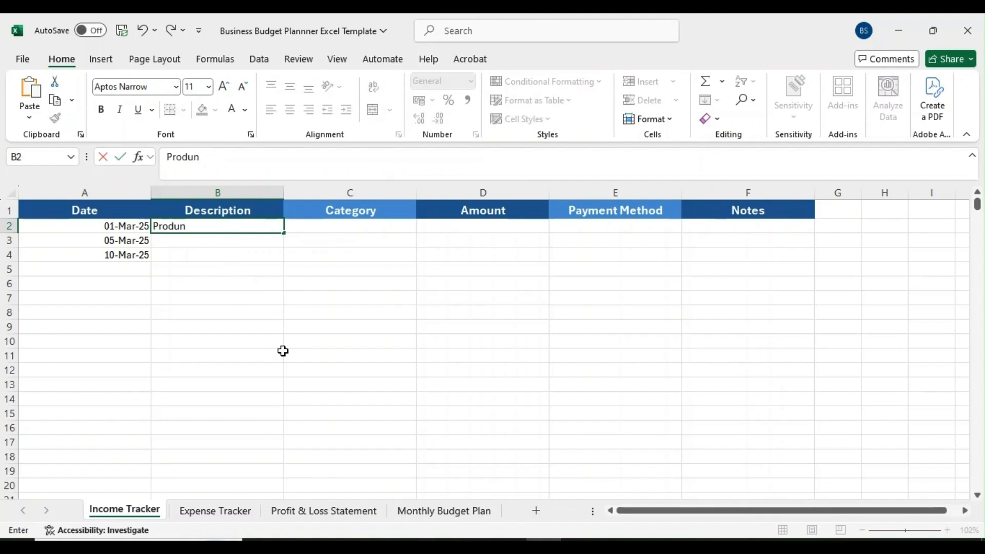
key("BackSpace")
type("ct Sales")
key("Return")
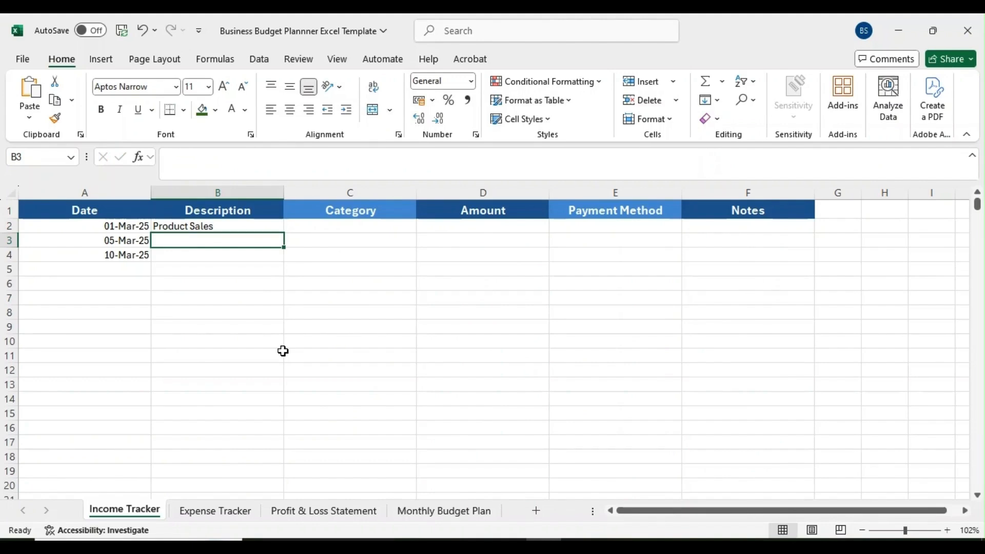
type("Consulting Services")
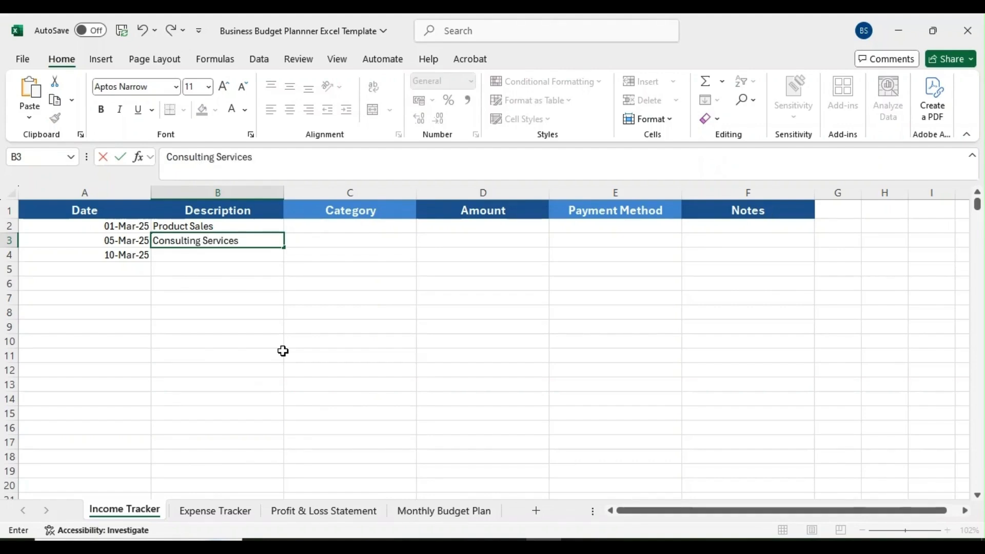
key("Return")
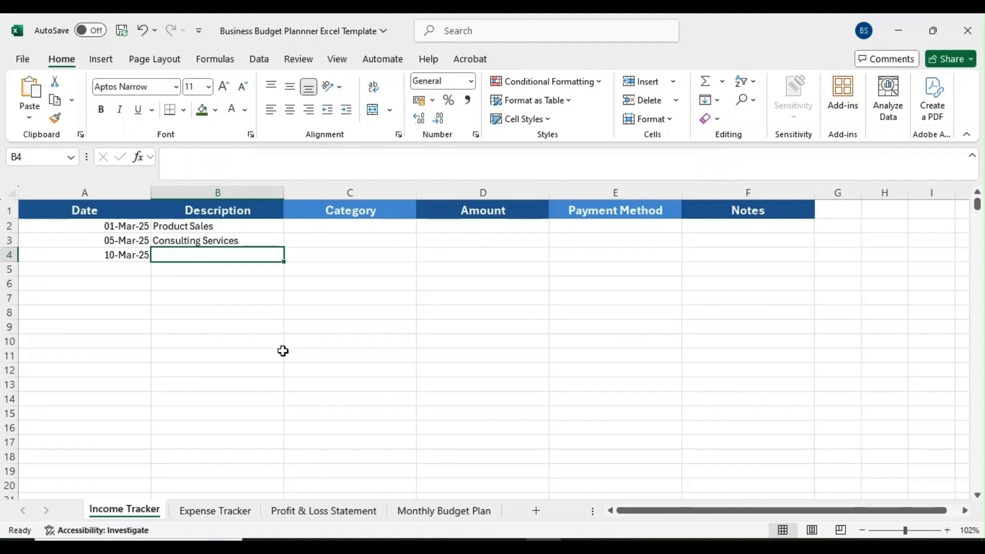
type("Mis")
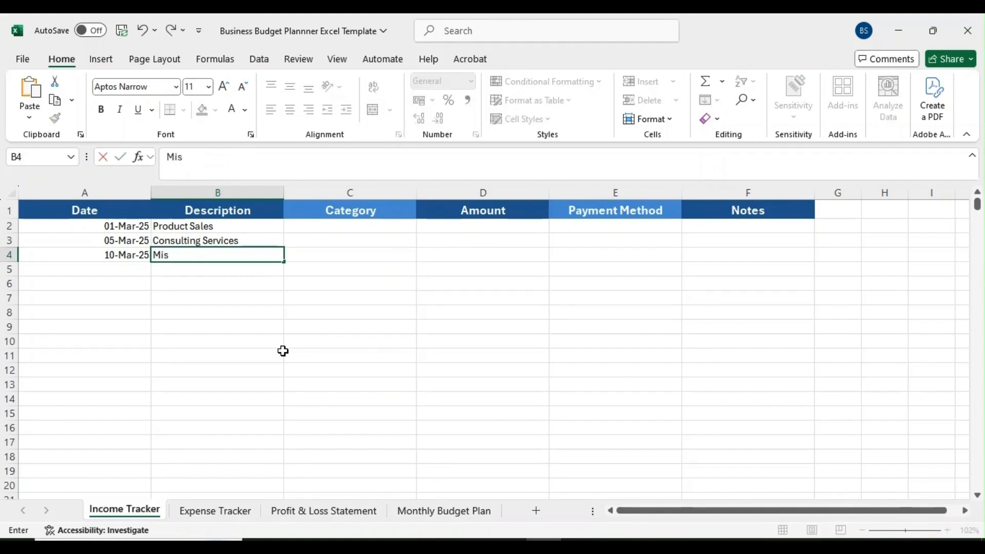
type("c. Income")
key("Return")
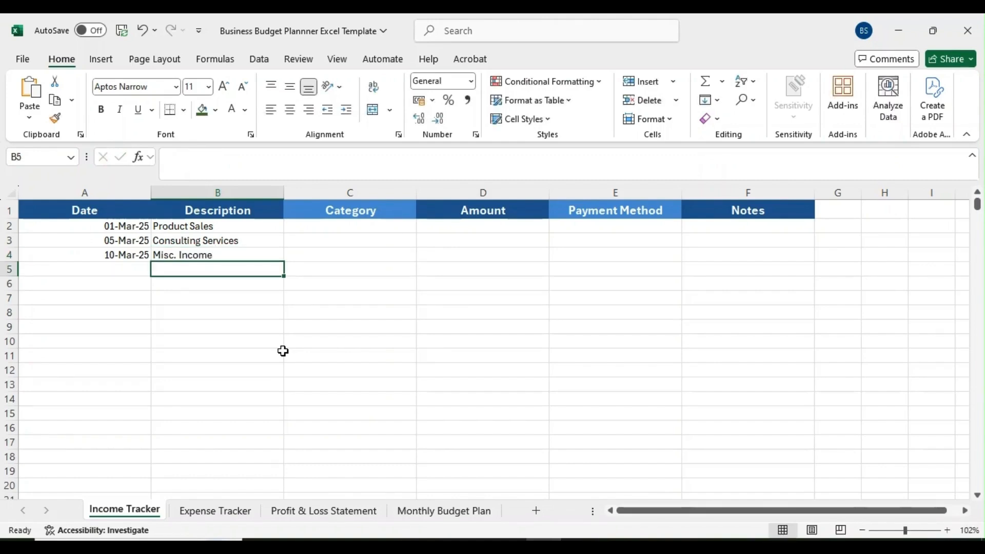
Choose the categories Sales, Services and Miscellaneous for cells C2 to C4 from their dropdown lists
left_click(348, 238)
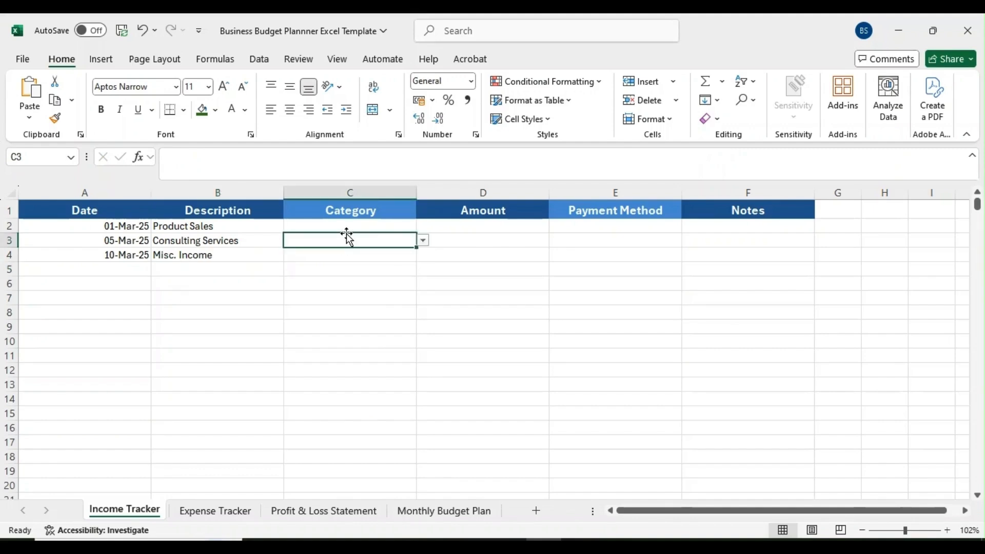
left_click(349, 224)
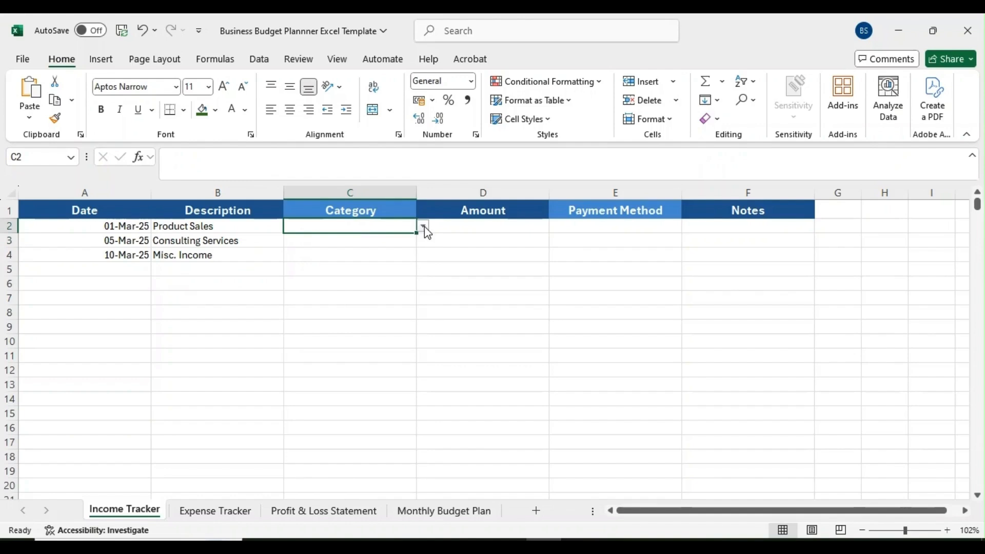
left_click(424, 226)
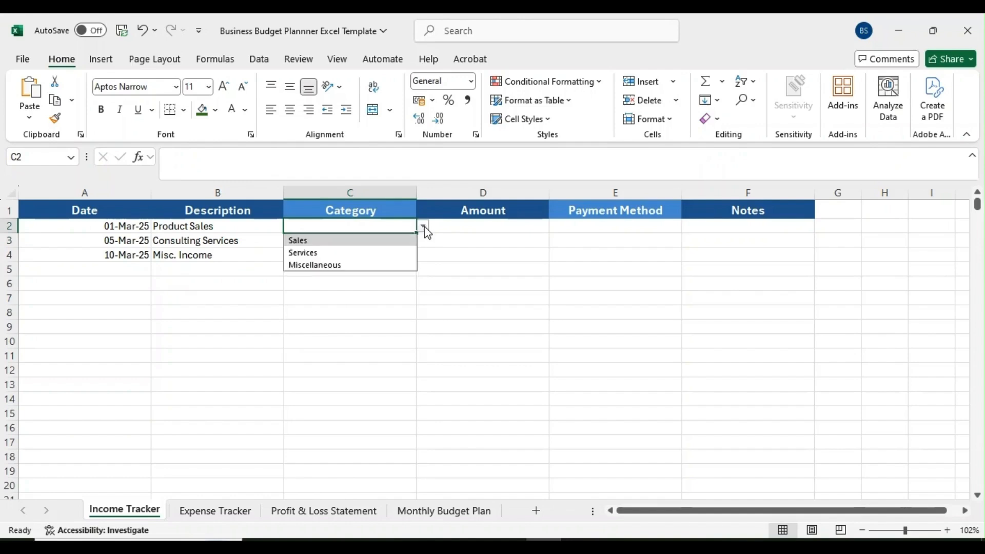
left_click(338, 241)
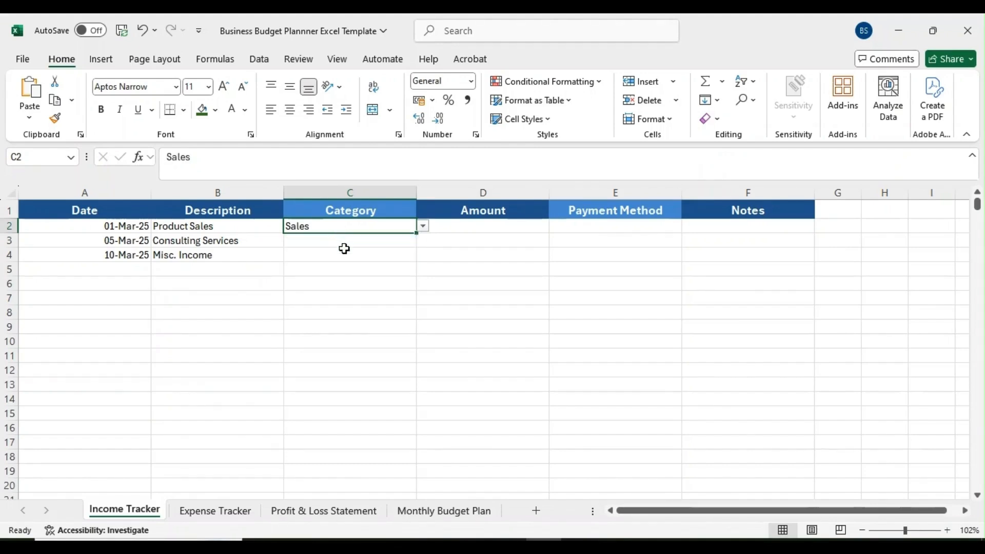
left_click(345, 253)
left_click(342, 240)
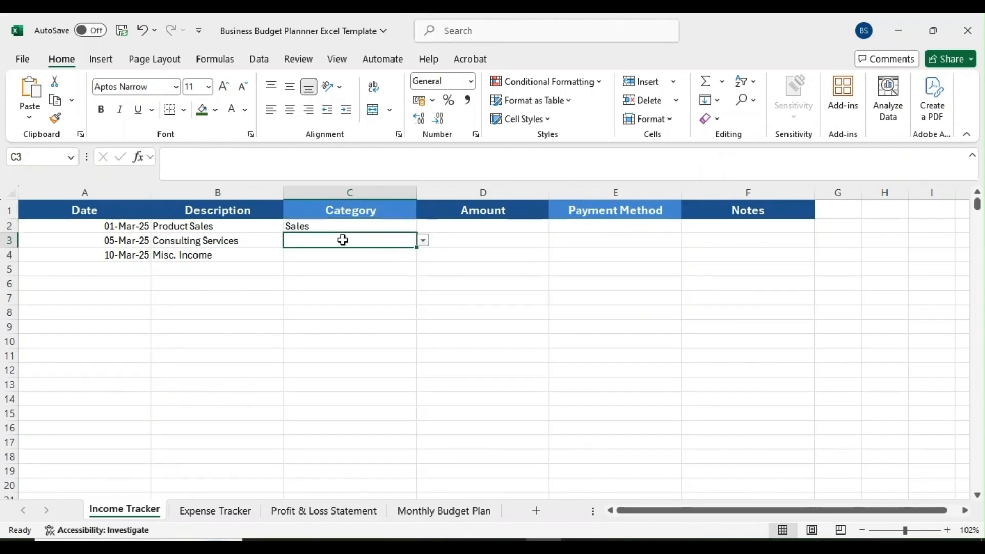
left_click(424, 241)
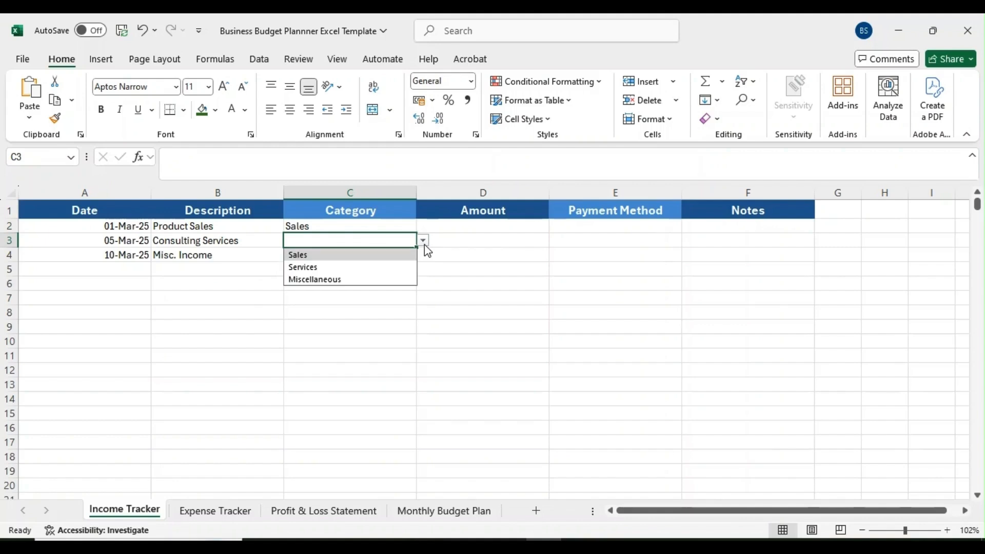
left_click(336, 267)
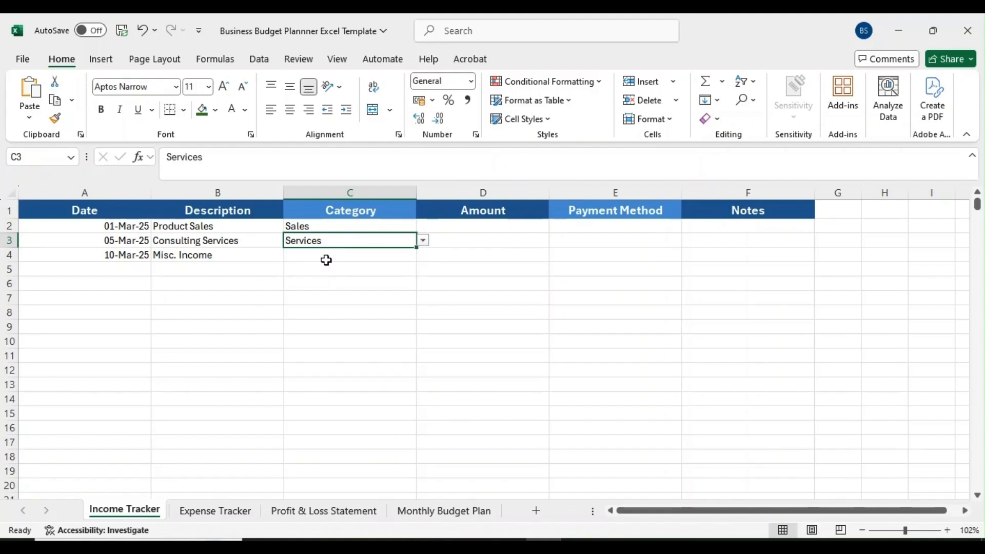
left_click(319, 254)
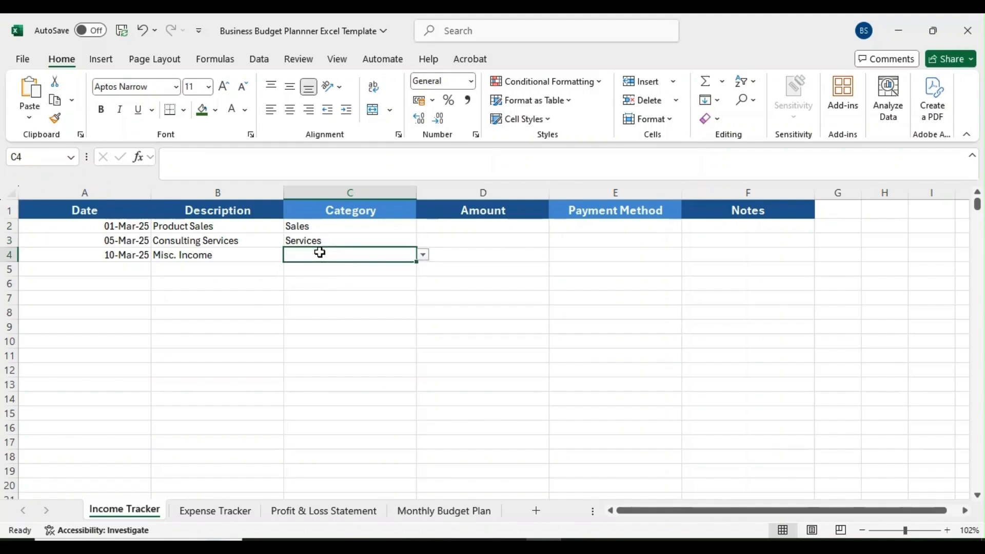
left_click(424, 255)
left_click(365, 294)
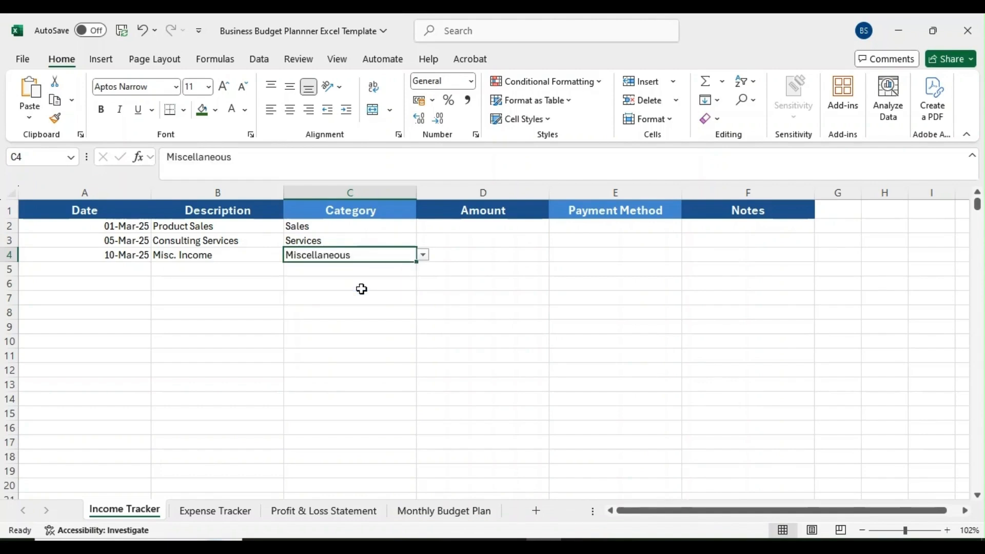
Enter the amounts 500, 250 and 100 in cells D2 to D4
left_click(467, 223)
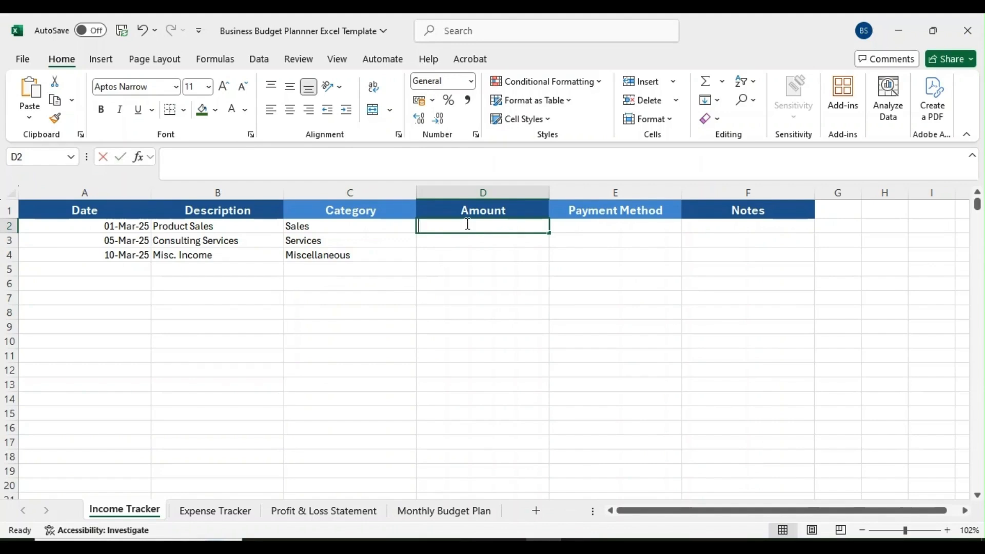
type("500")
key("Return")
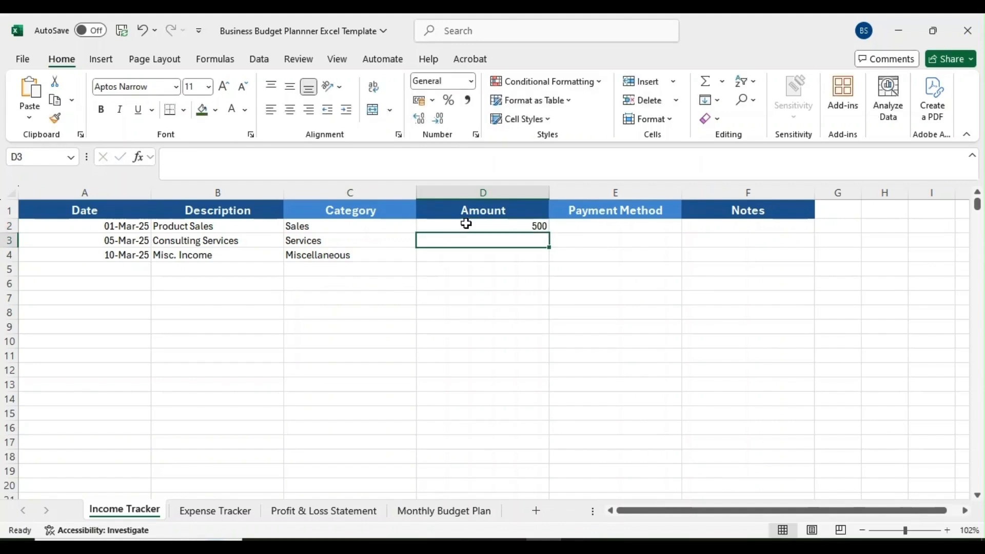
type("250")
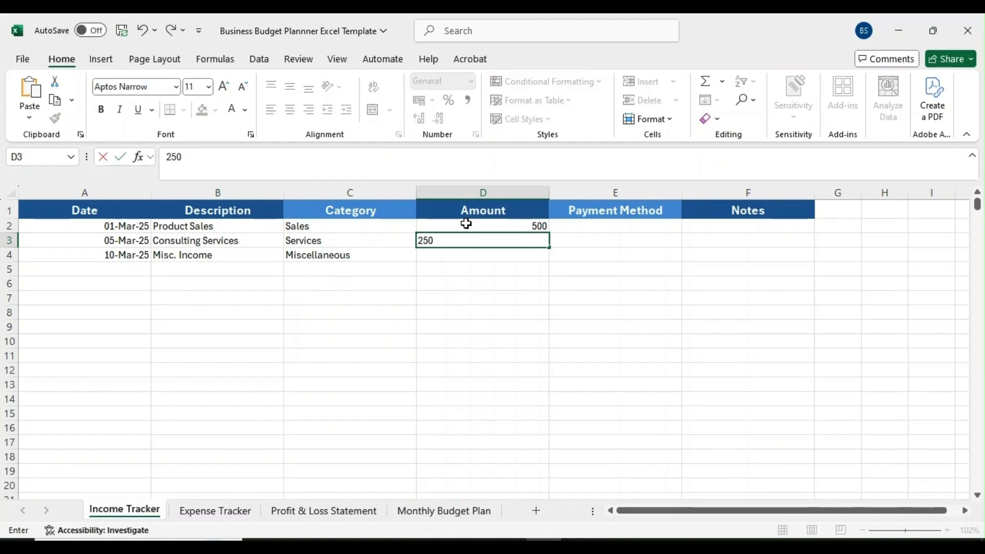
key("Return")
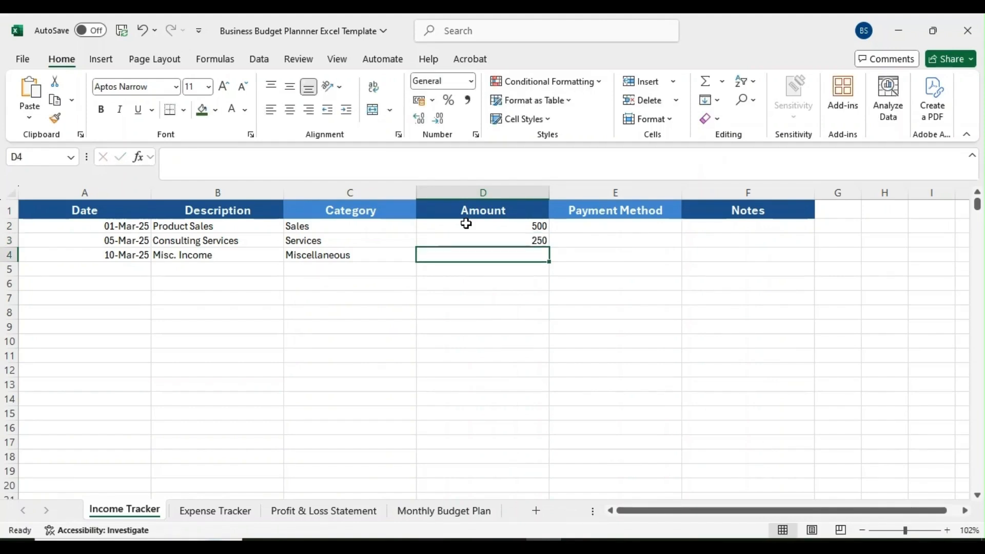
type("100")
key("Return")
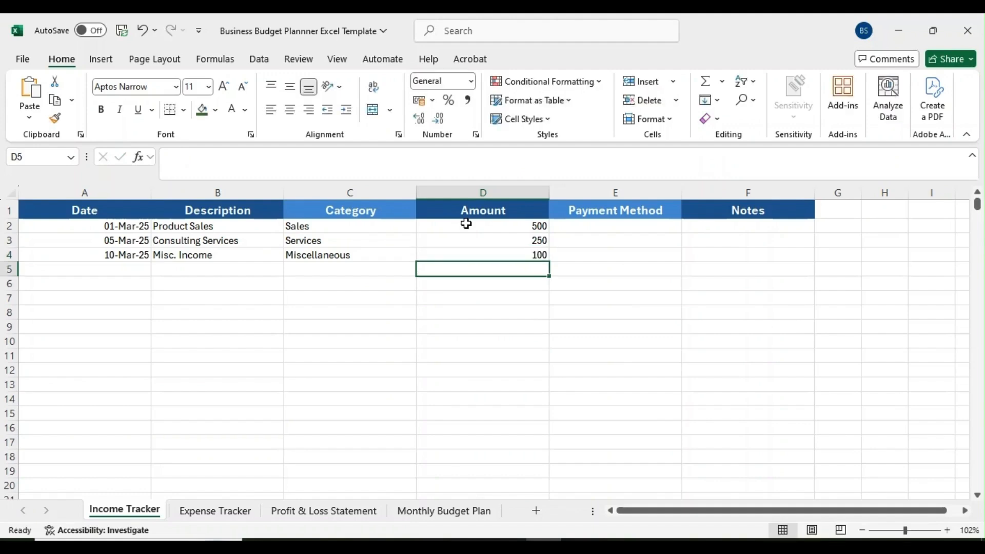
Choose the payment methods PayPal, Bank Transfer and Cash for cells E2 to E4 from their dropdown lists
left_click(621, 229)
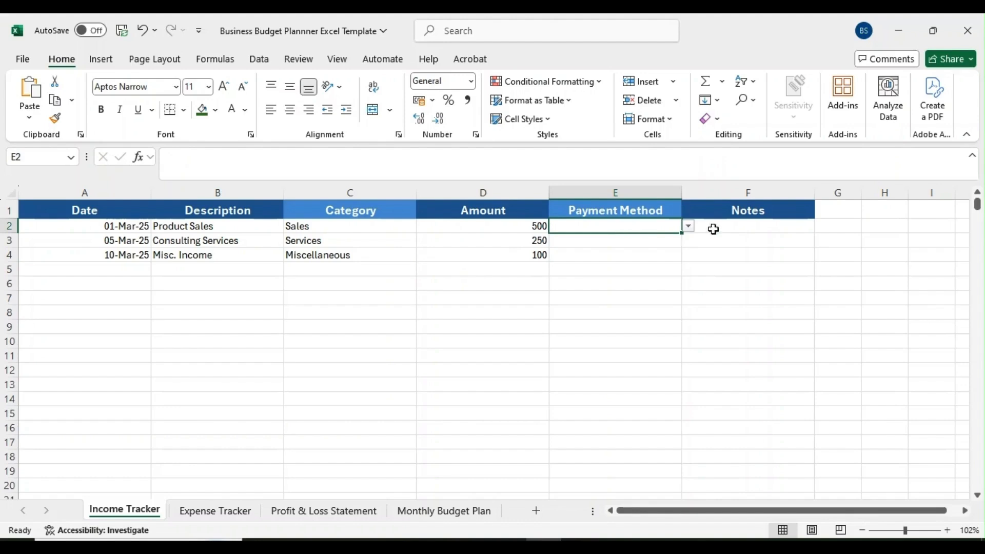
left_click(689, 227)
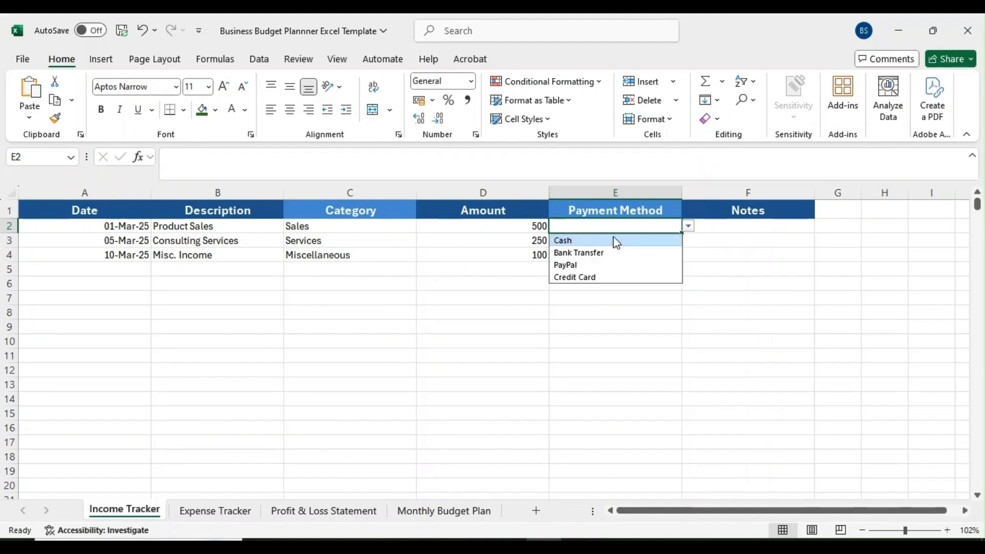
left_click(585, 262)
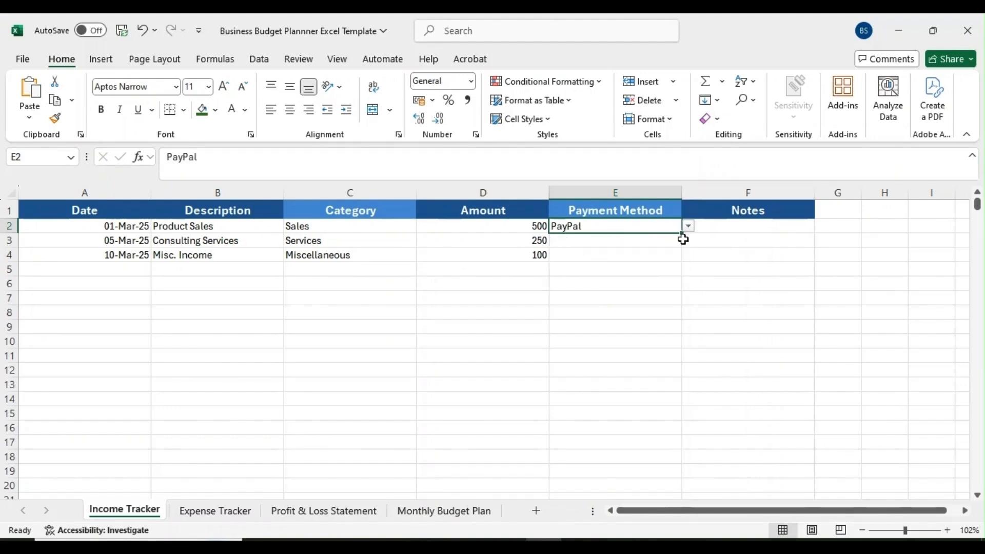
left_click(657, 244)
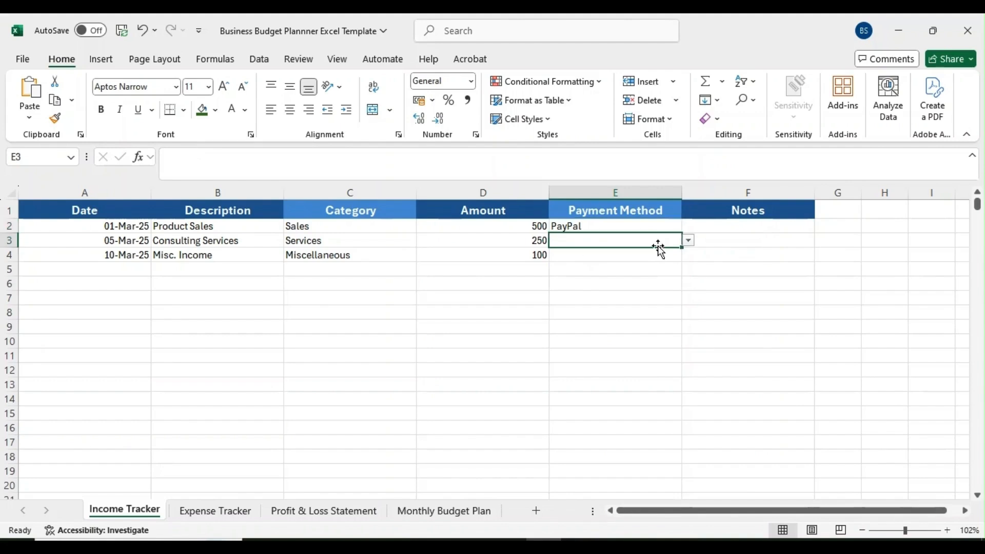
left_click(689, 241)
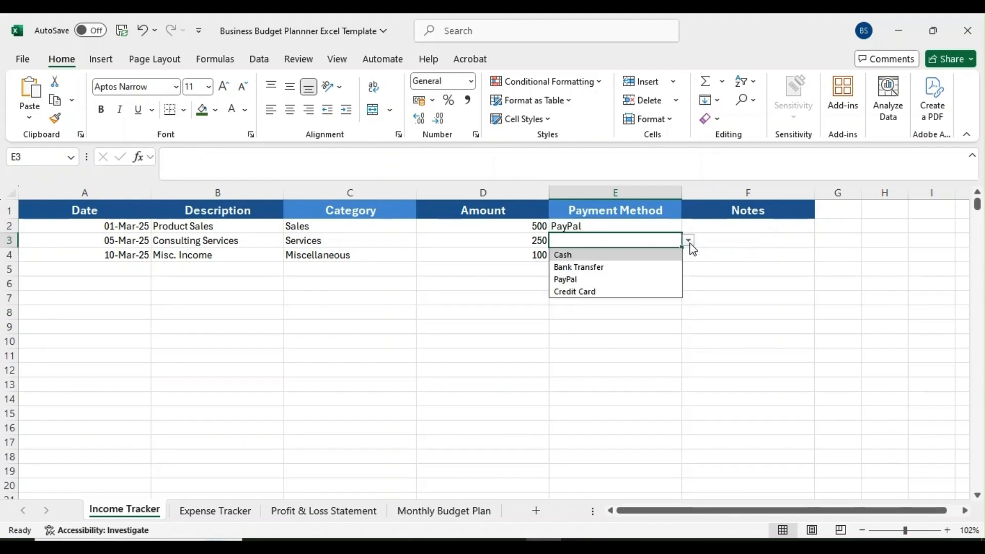
left_click(612, 268)
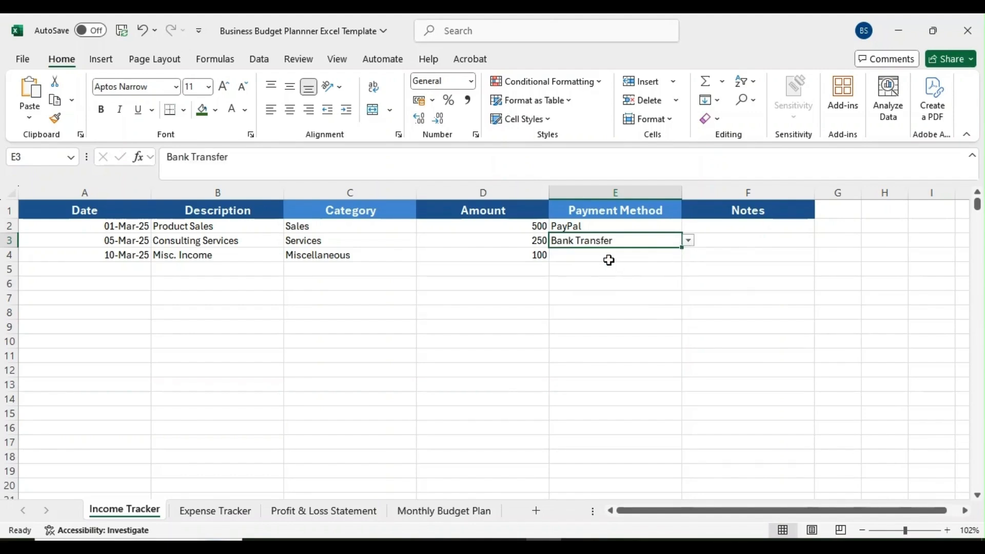
left_click(610, 261)
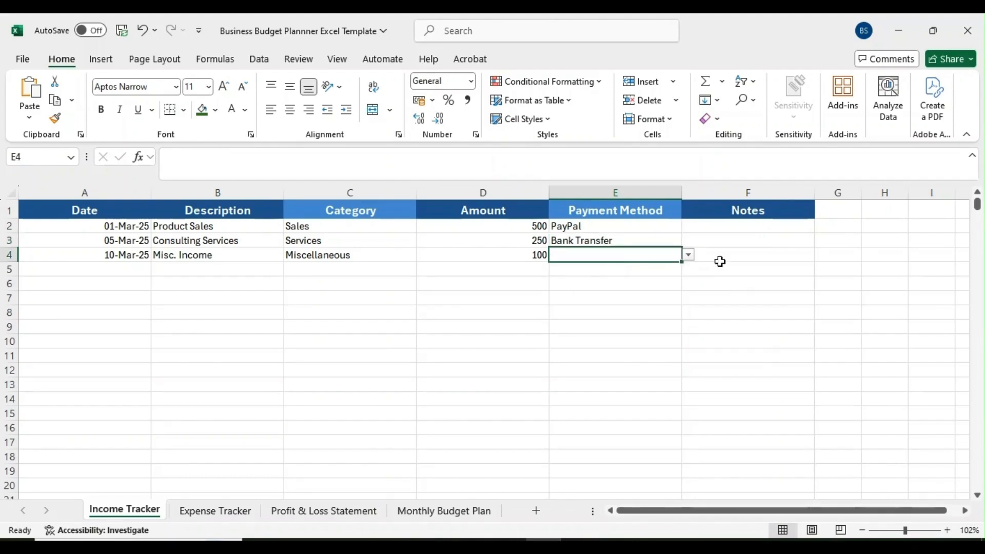
left_click(688, 256)
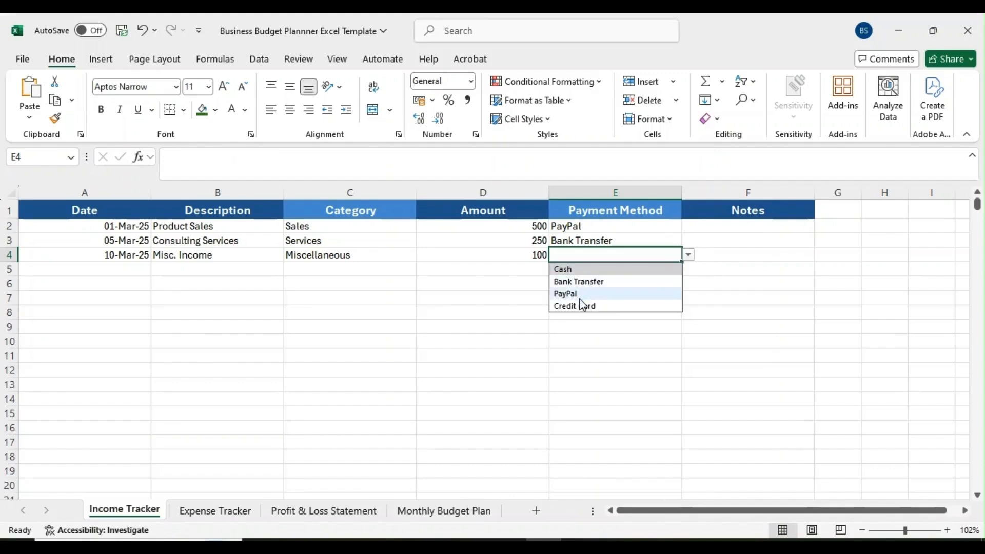
left_click(576, 273)
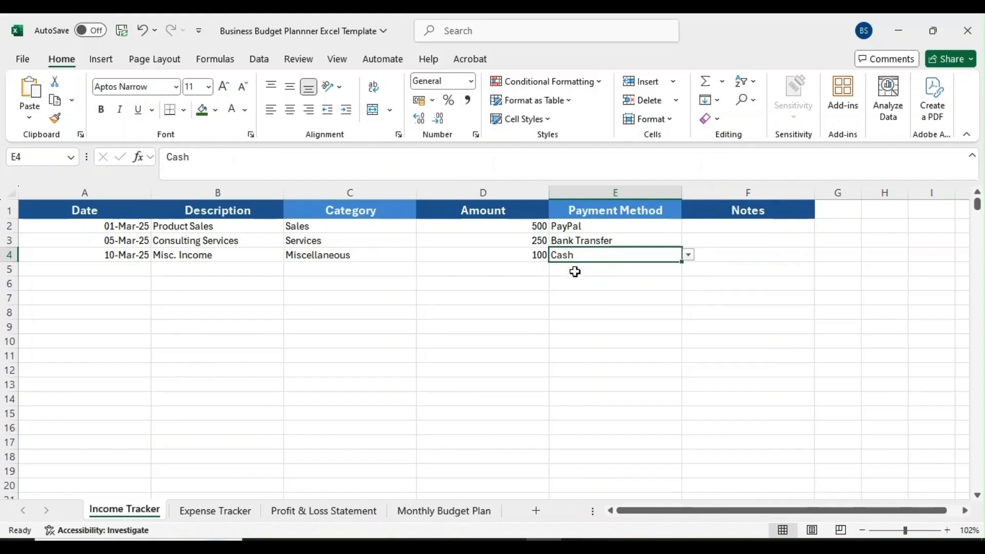
left_click(606, 294)
Enter the notes Paid in Full, Recurring Client and One-Time Income in cells F2 to F4
left_click(725, 233)
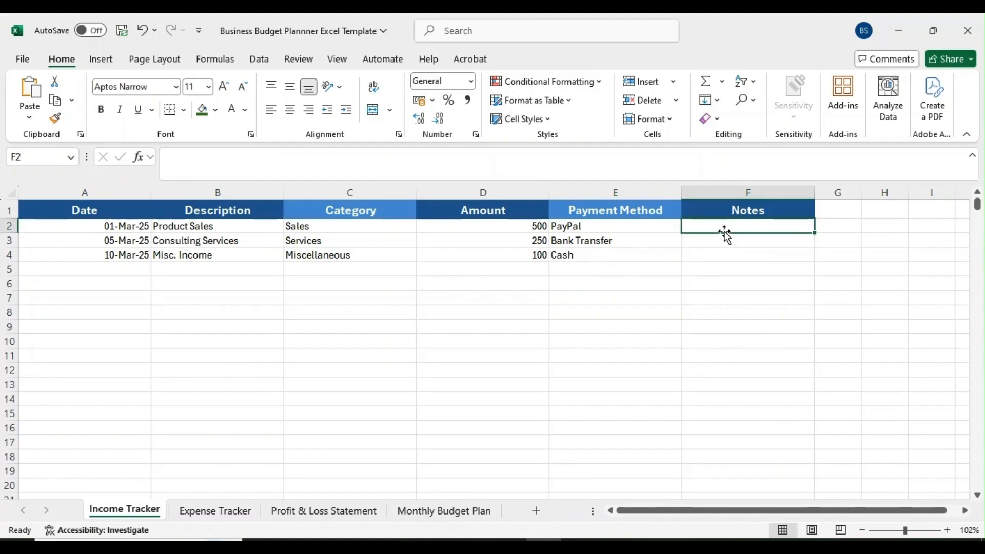
type("Paid in F")
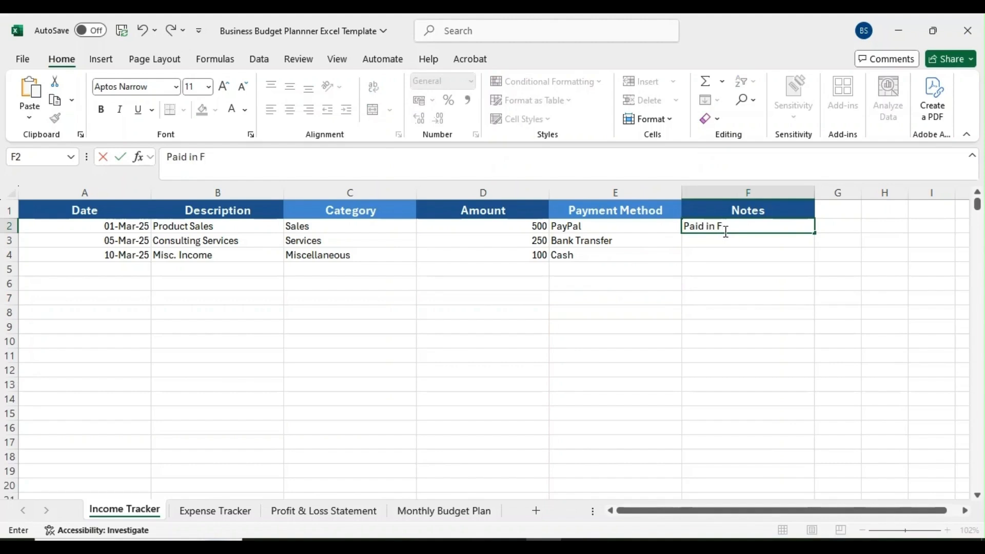
type("ull")
key("Return")
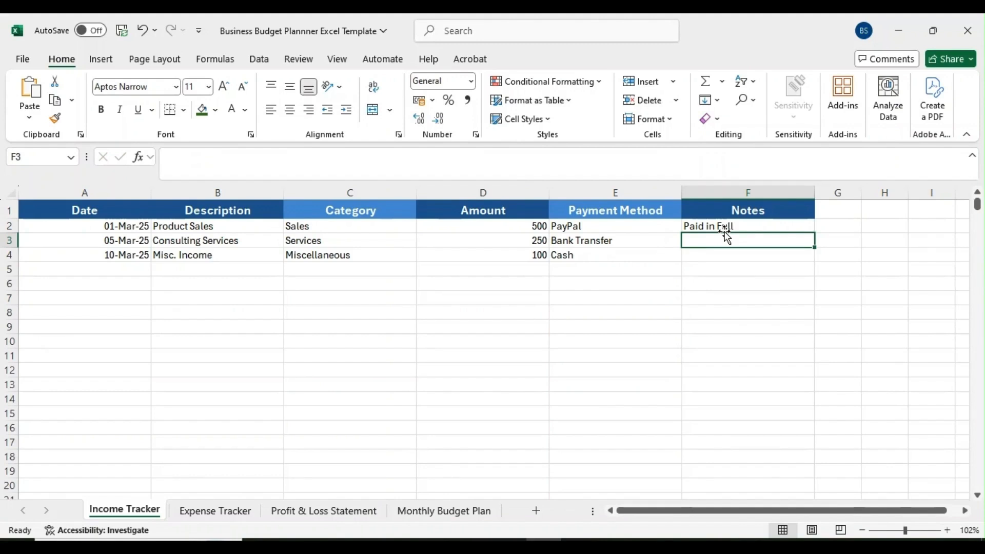
type("Recu")
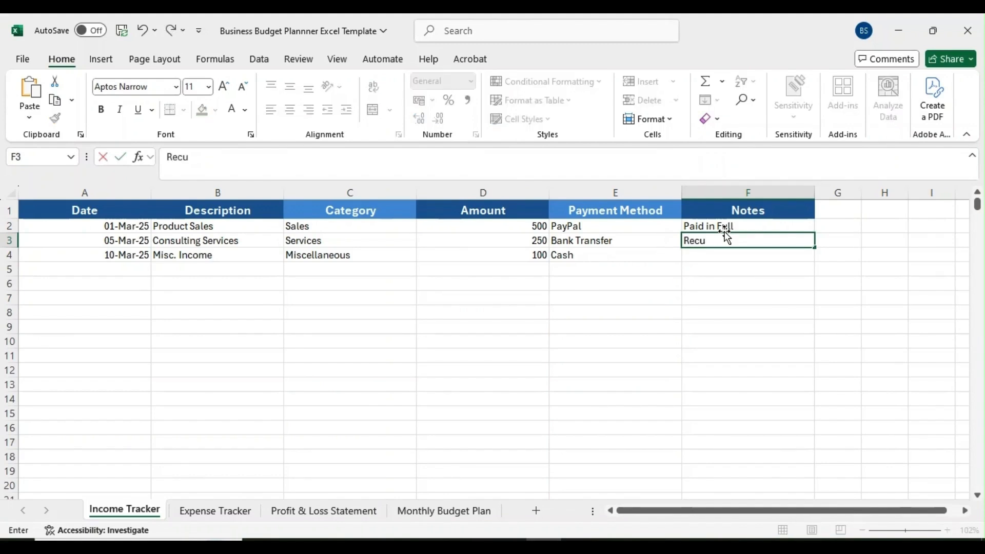
type("rring Client")
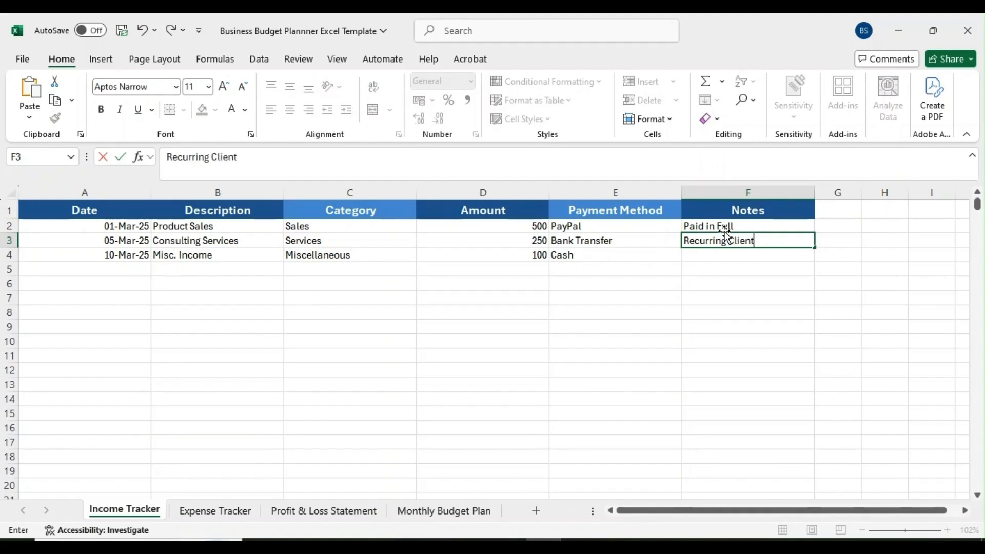
key("ctrl+Return")
key("Return")
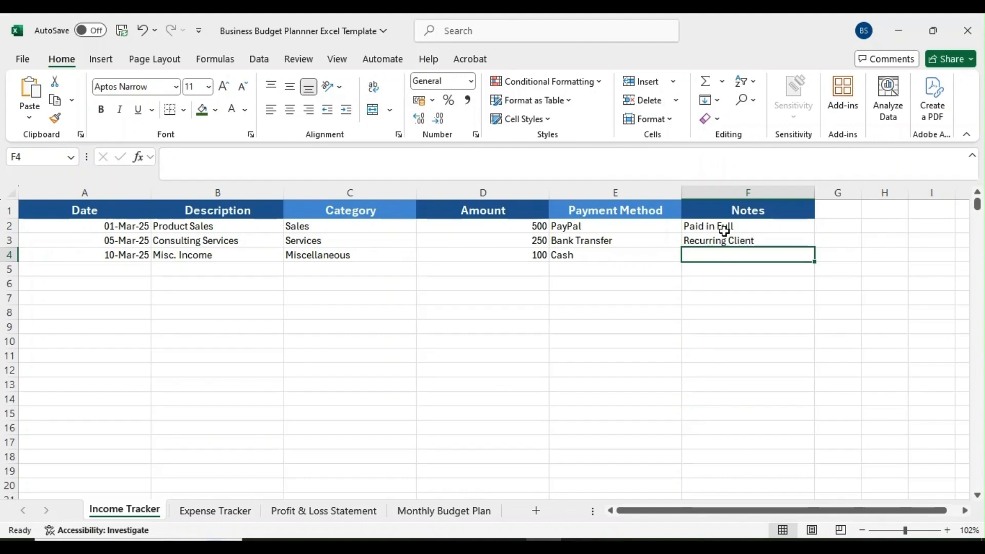
type("One-Time Income")
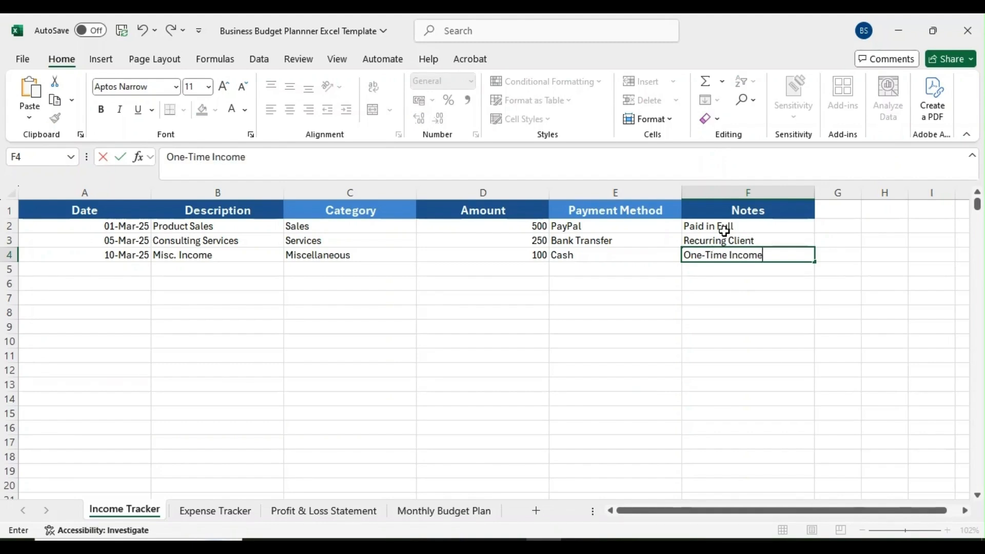
key("Return")
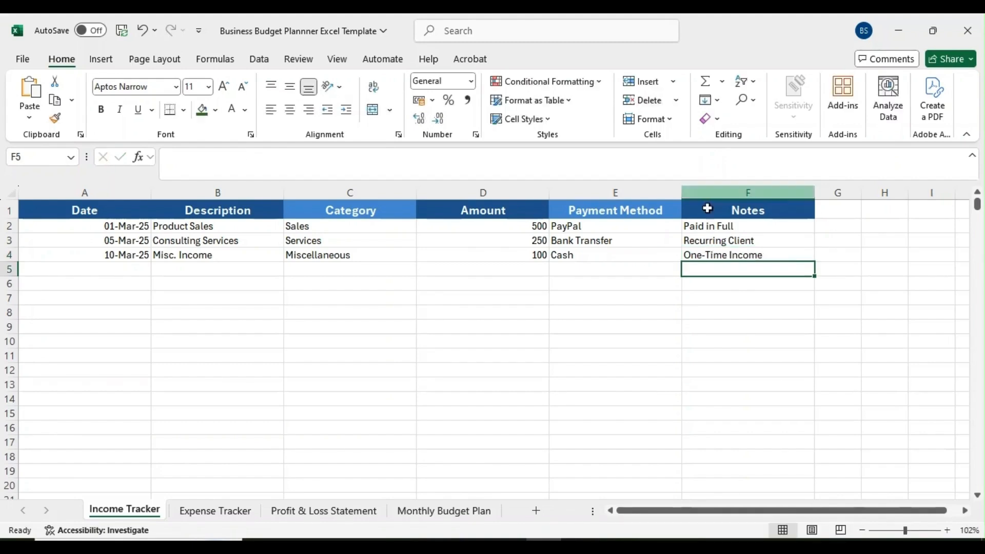
left_click(532, 302)
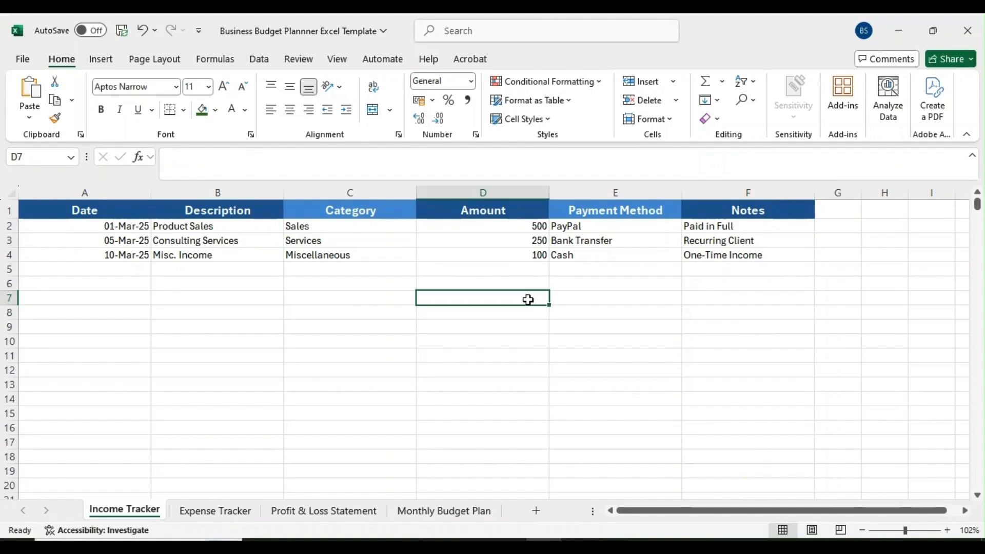
Enter the headers Date, Description and Category in cells A1 to C1 of the Expense Tracker sheet
left_click(94, 271)
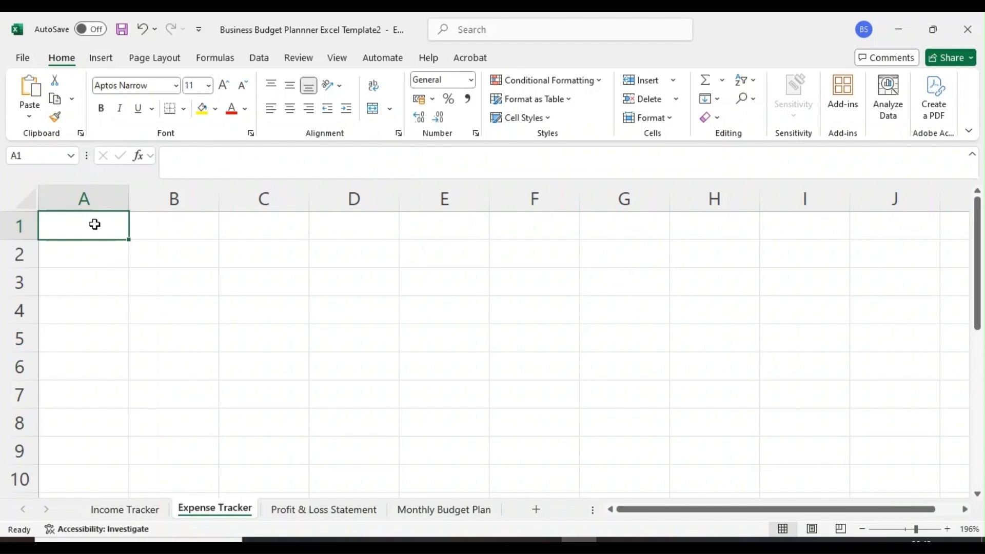
type("Date")
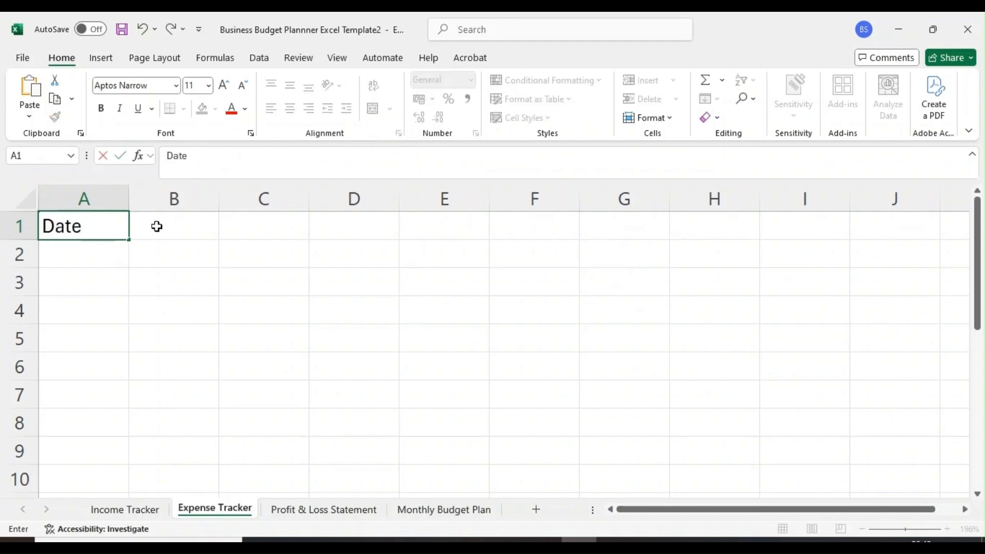
left_click(157, 226)
type("Description")
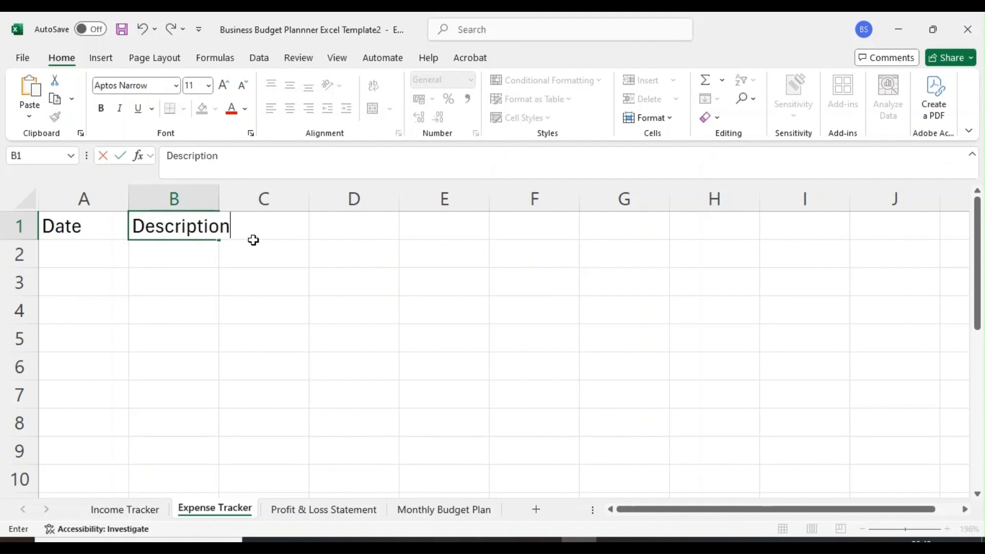
left_click(361, 255)
left_click(285, 236)
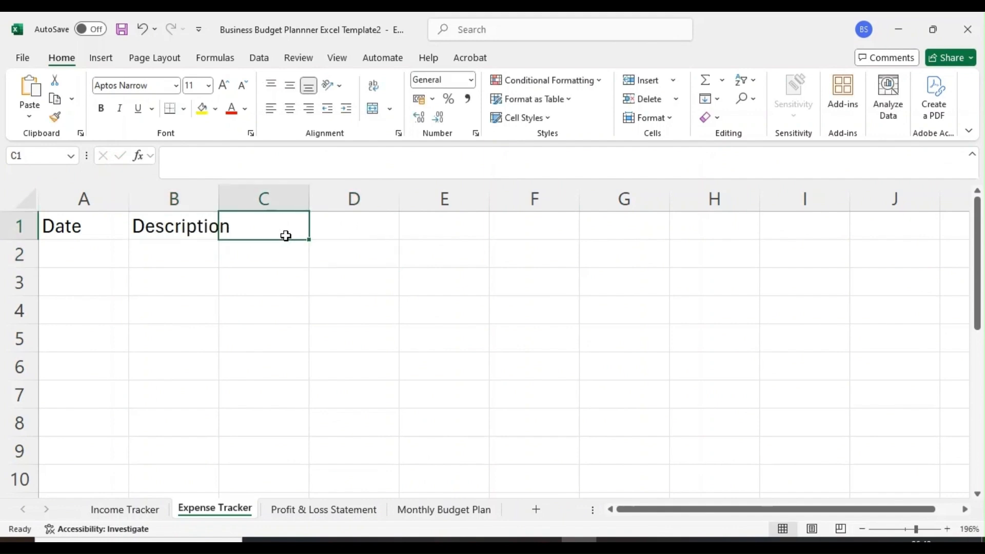
type("Ca")
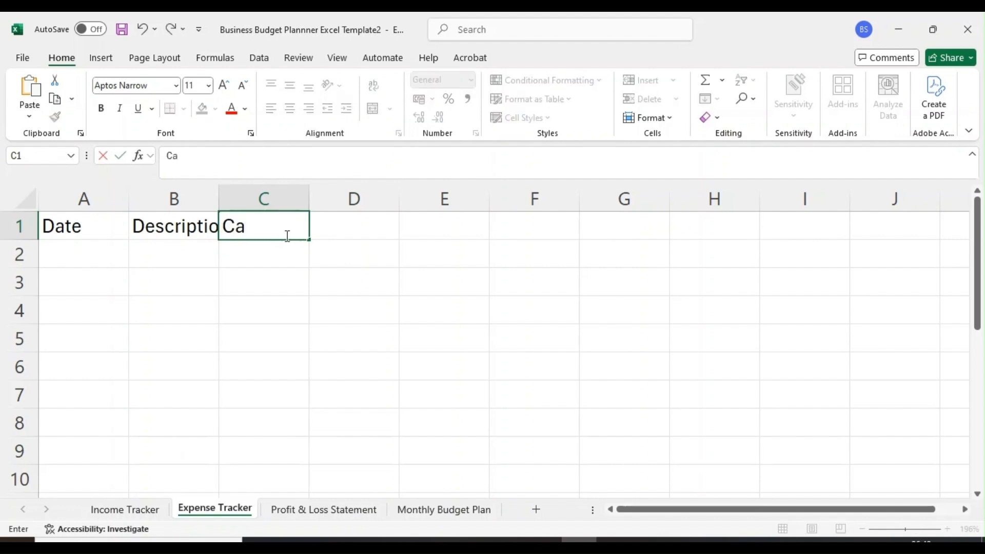
type("tegory")
Enter the headers Amount, Payment Method and Notes in cells D1 to F1
left_click(353, 231)
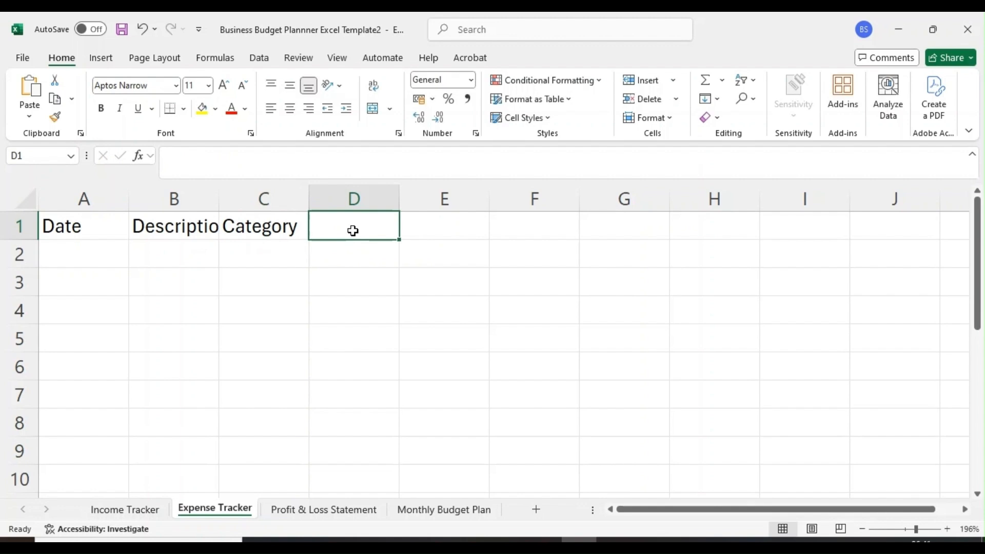
type("Amopunt")
key("BackSpace")
key("BackSpace")
key("BackSpace")
key("BackSpace")
key("BackSpace")
type("ount")
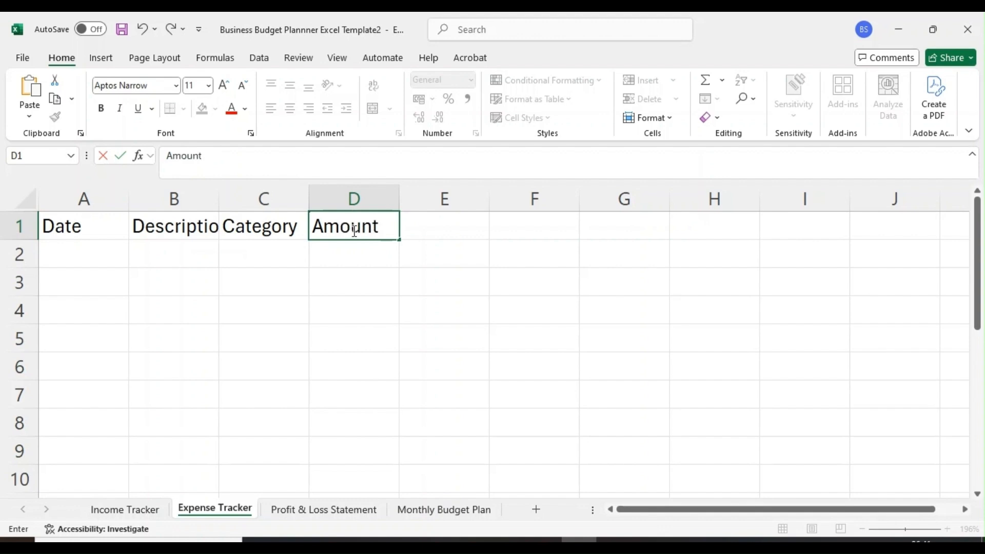
left_click(461, 227)
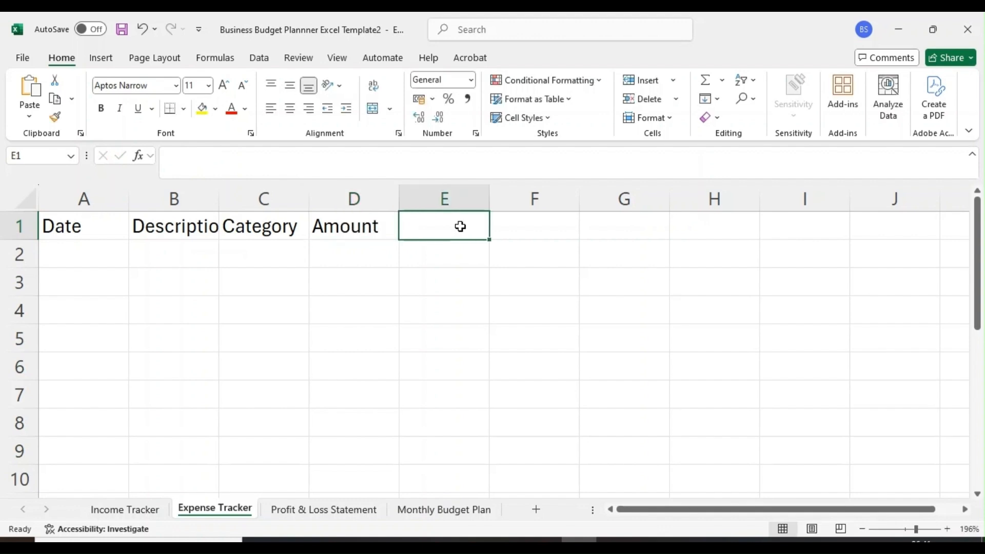
type("Paymen")
key("BackSpace")
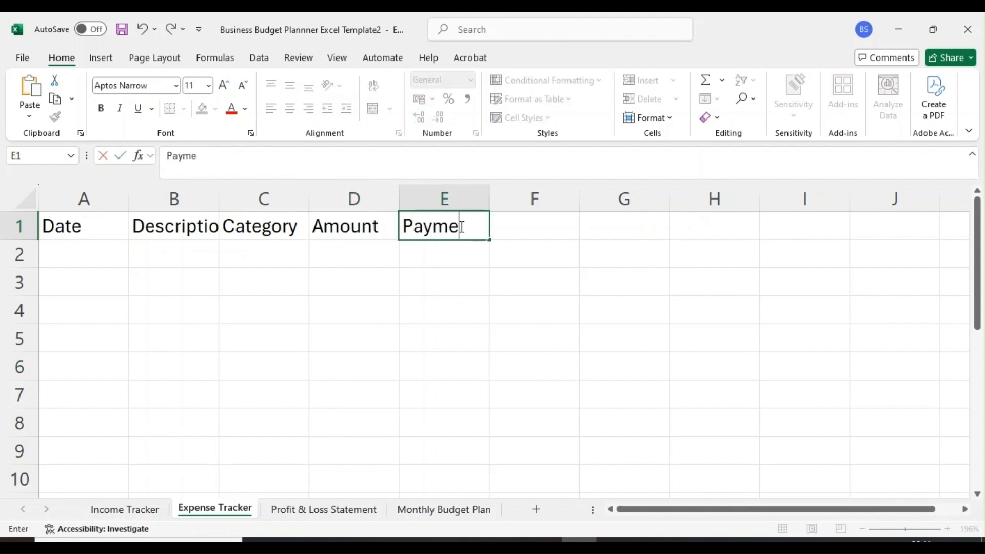
type("nt Method")
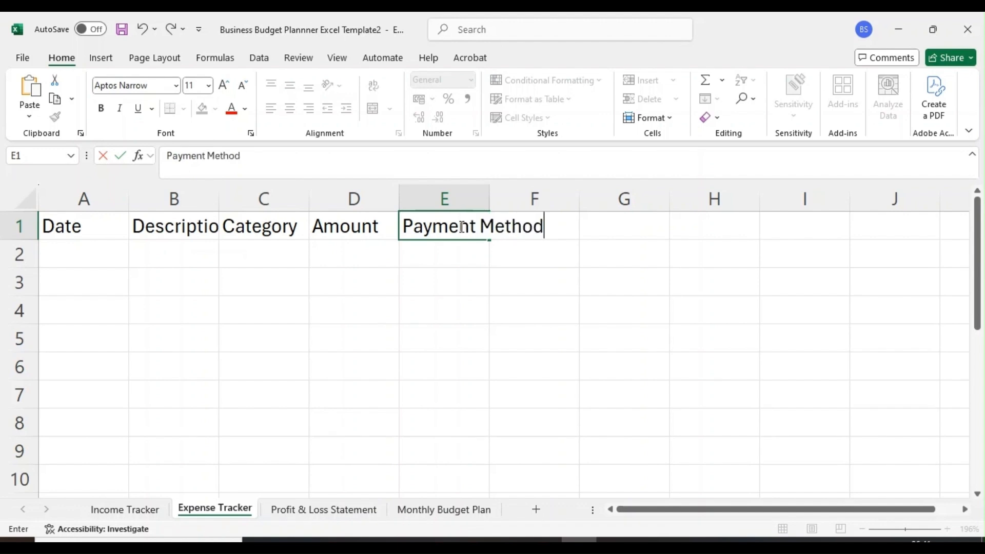
key("Return")
left_click(542, 226)
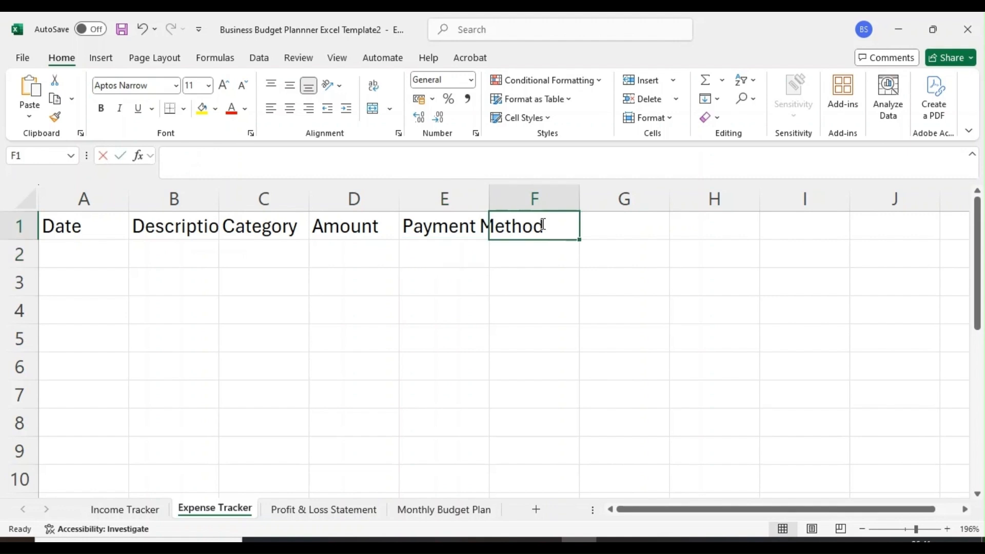
type("Notes")
key("Return")
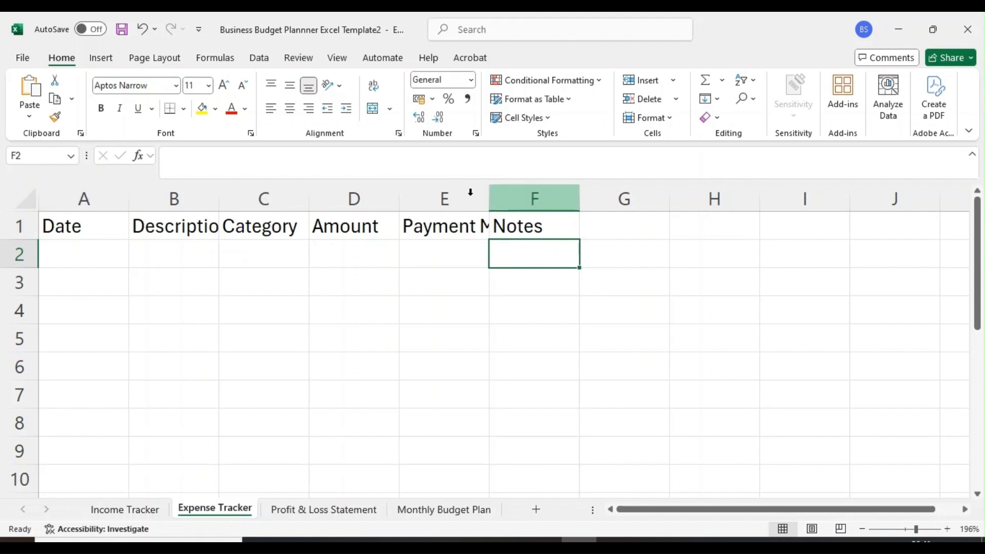
Set the column width of columns A to F to 20
left_click_drag(83, 198, 550, 208)
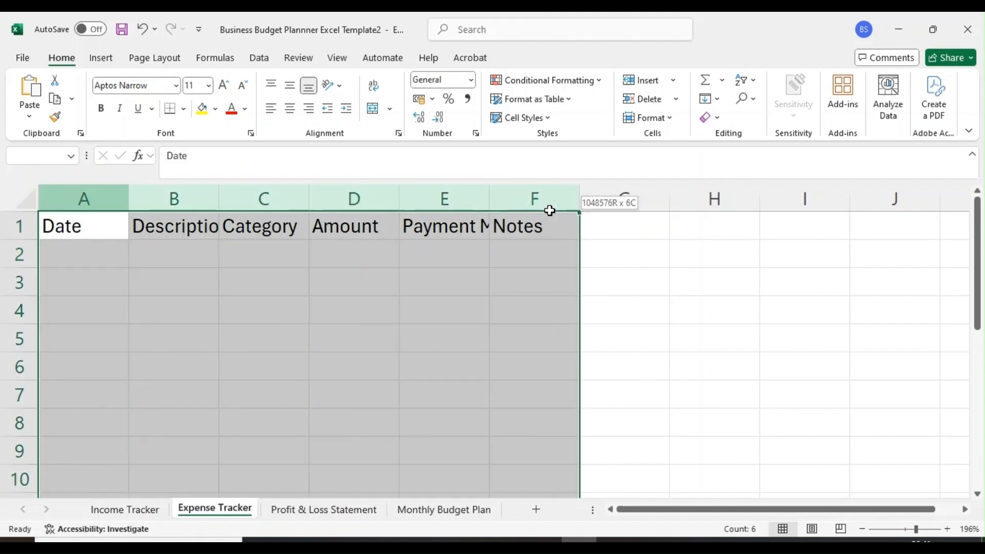
right_click(392, 315)
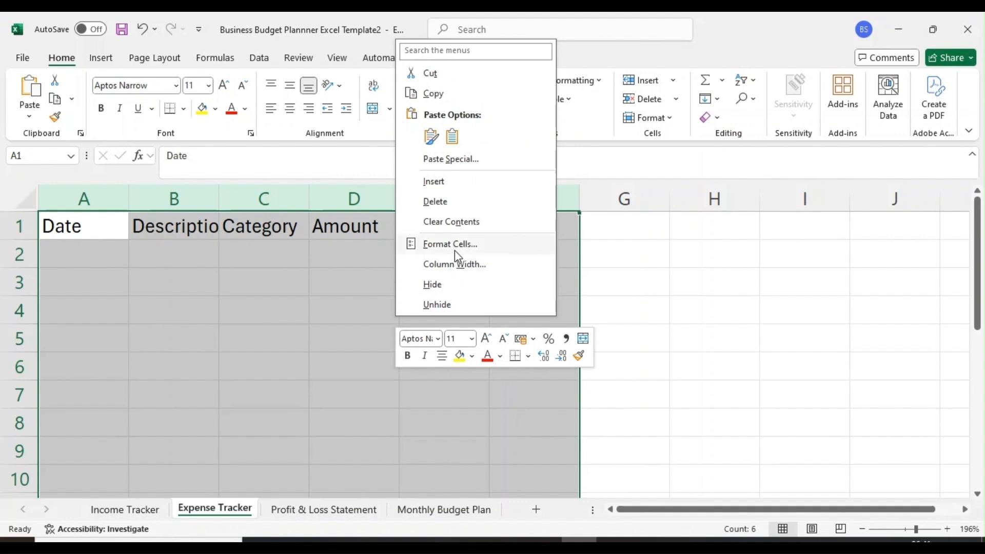
left_click(455, 265)
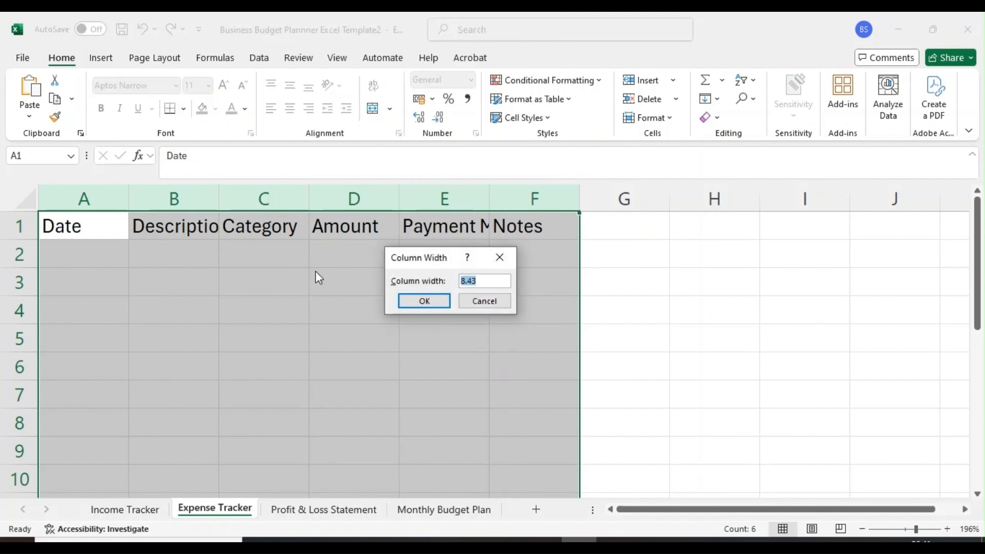
type("25")
key("BackSpace")
type("0")
key("Return")
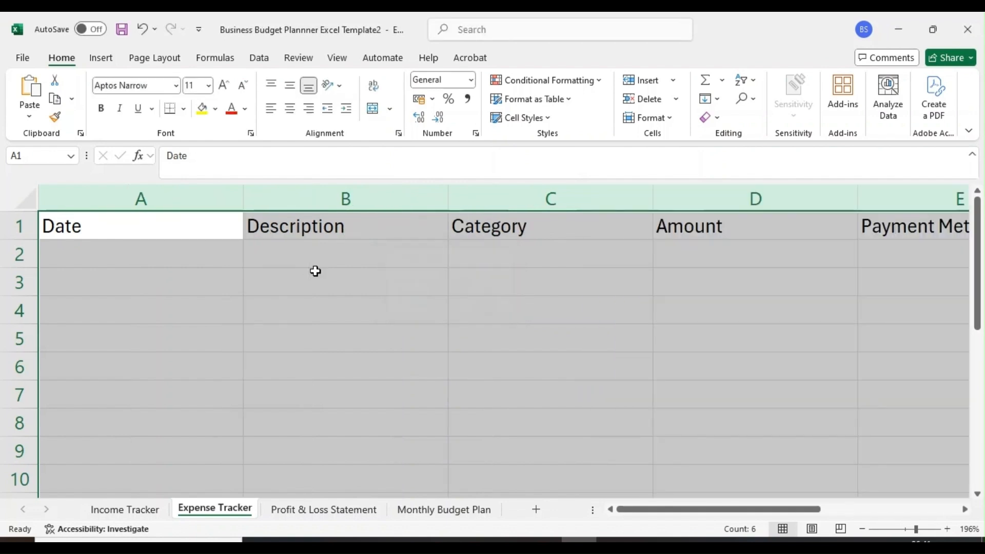
Reduce the column width of columns A to F to 15
right_click(471, 278)
key("Escape")
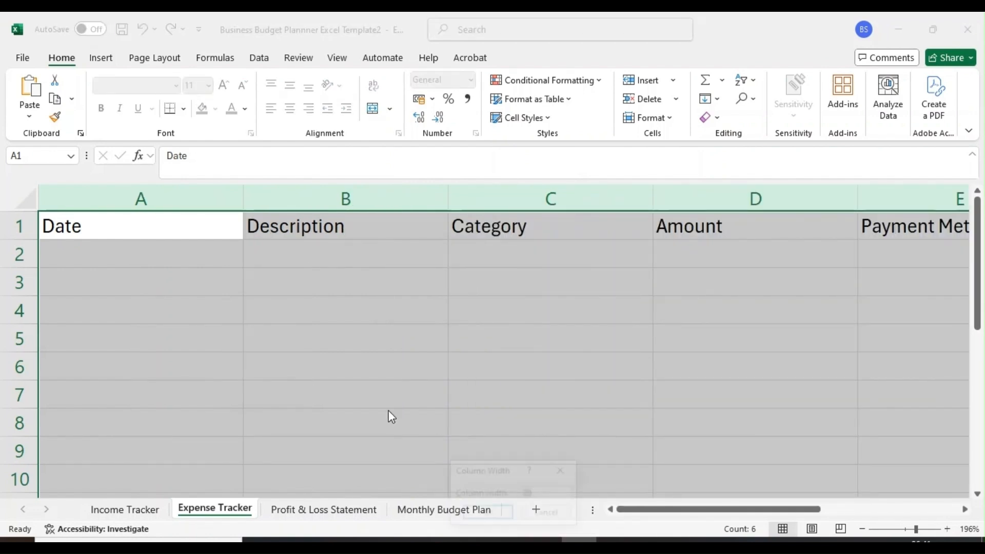
type("15")
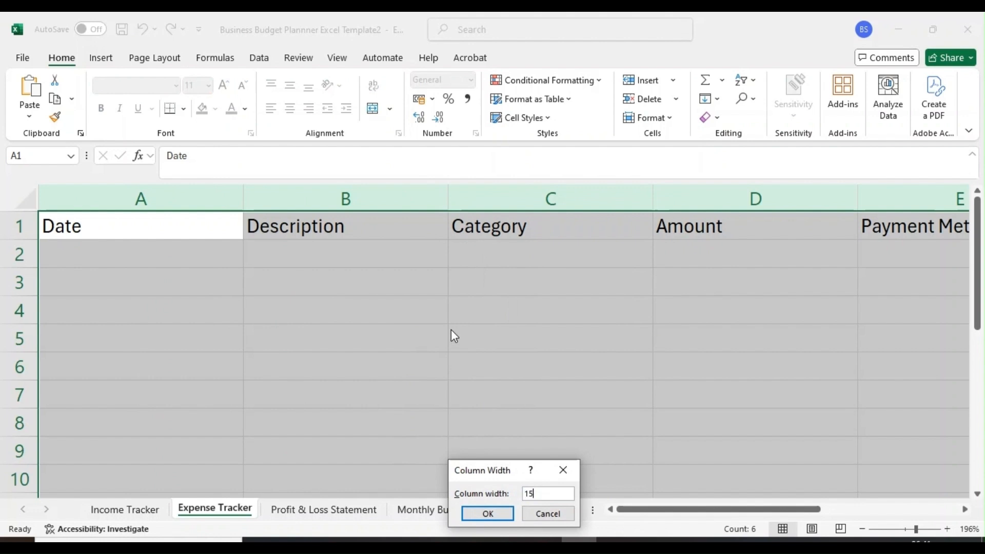
key("Return")
left_click(223, 311)
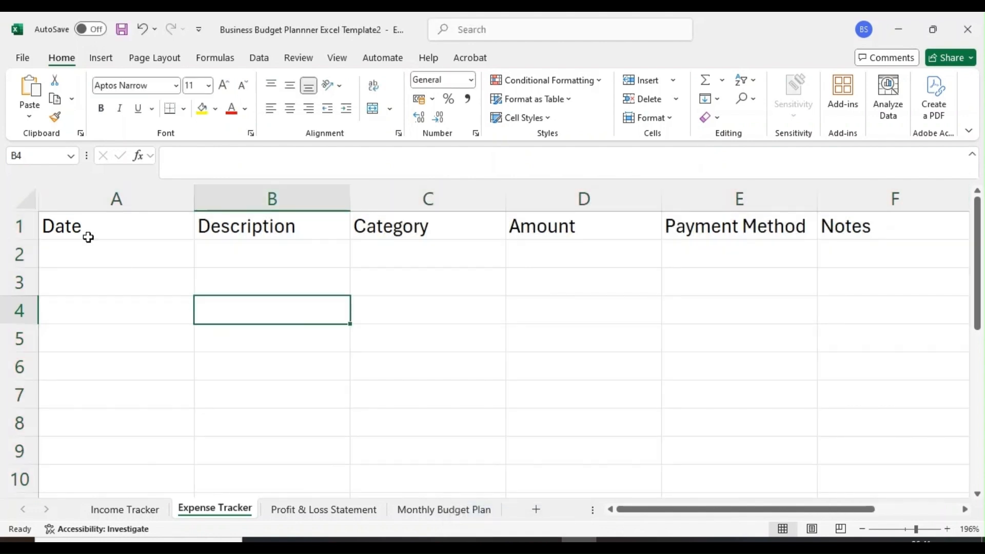
Set the font size of the whole header row 1 to 14
left_click(85, 228)
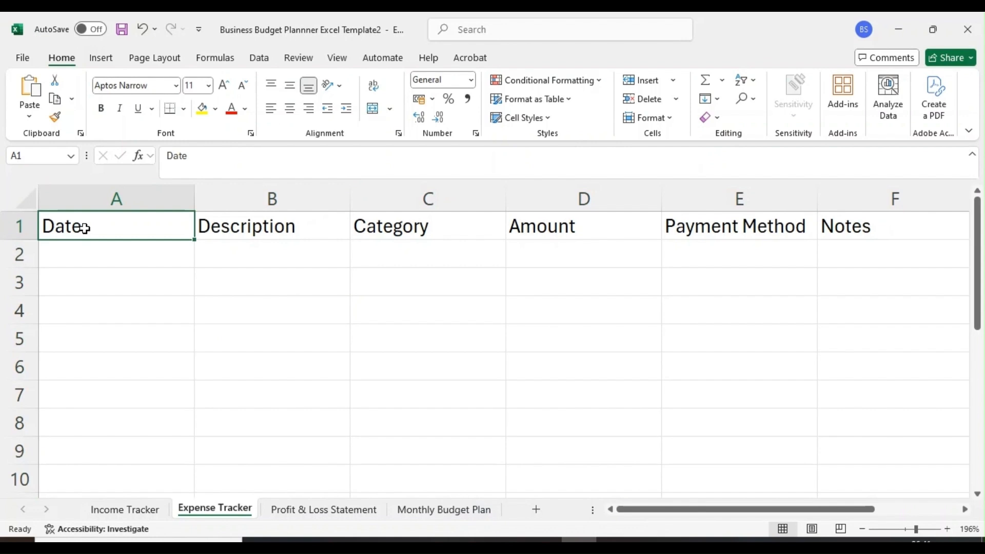
left_click(7, 222)
left_click(209, 91)
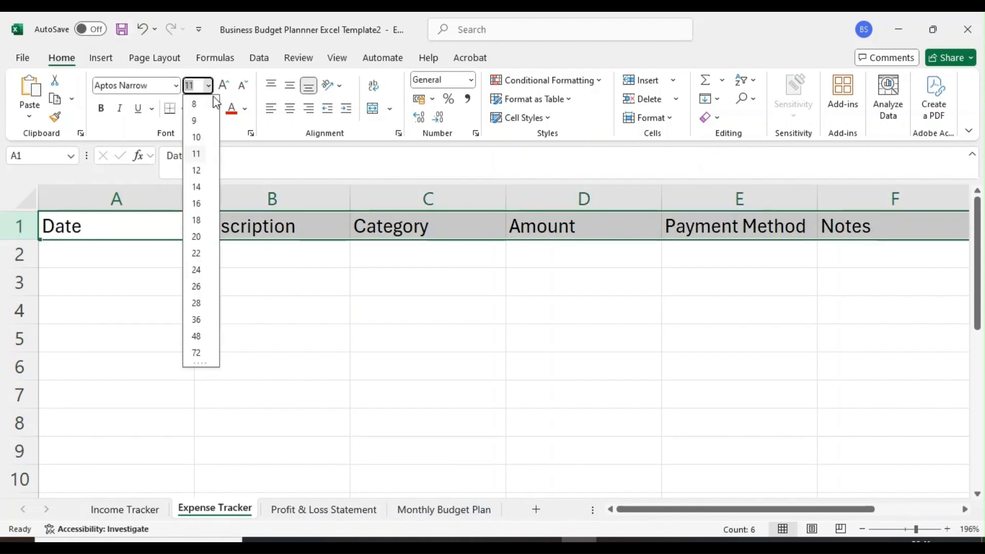
left_click(206, 185)
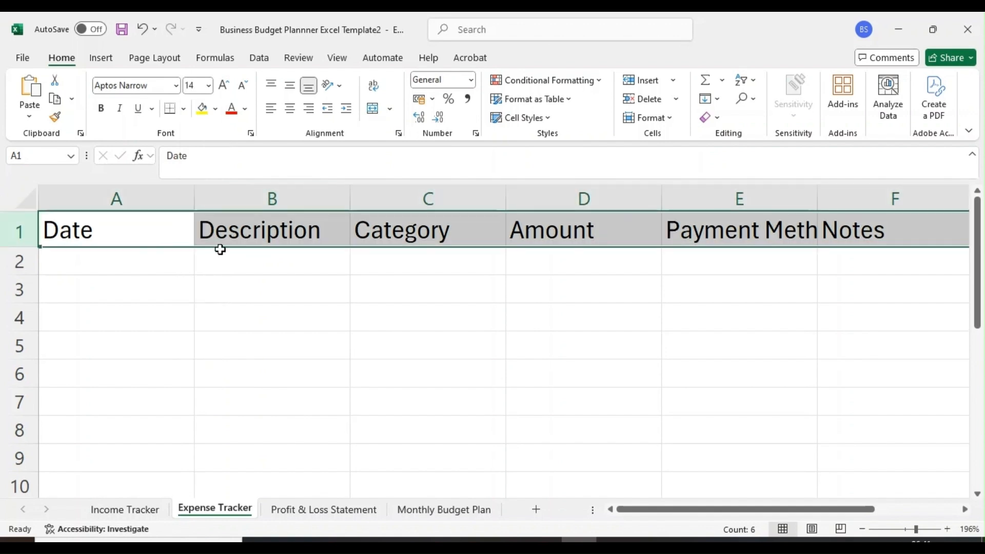
left_click(312, 312)
Widen columns A to F to a column width of 20 so the enlarged headers fit
left_click(152, 231)
left_click_drag(151, 231, 812, 228)
left_click(428, 318)
left_click_drag(124, 200, 867, 206)
right_click(574, 276)
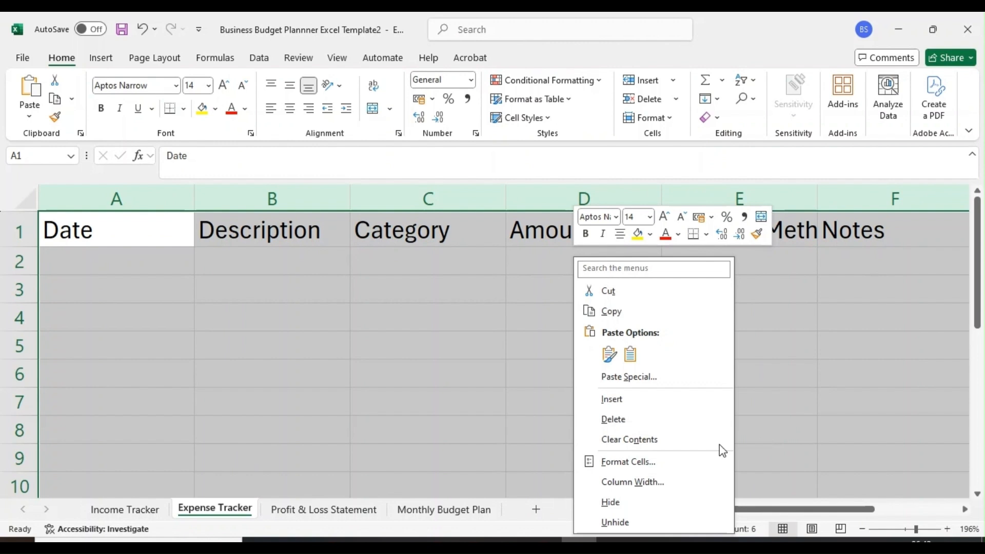
left_click(649, 483)
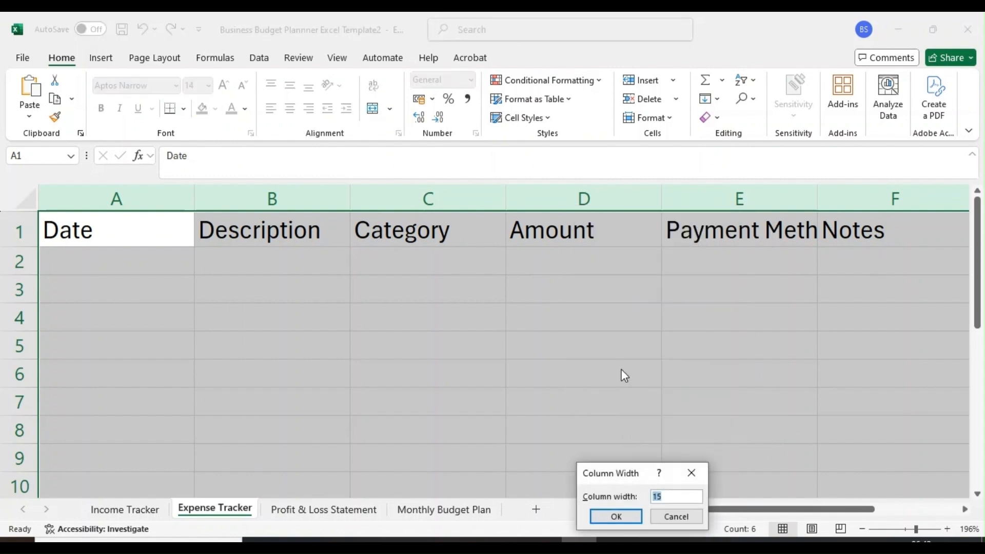
type("20")
key("Return")
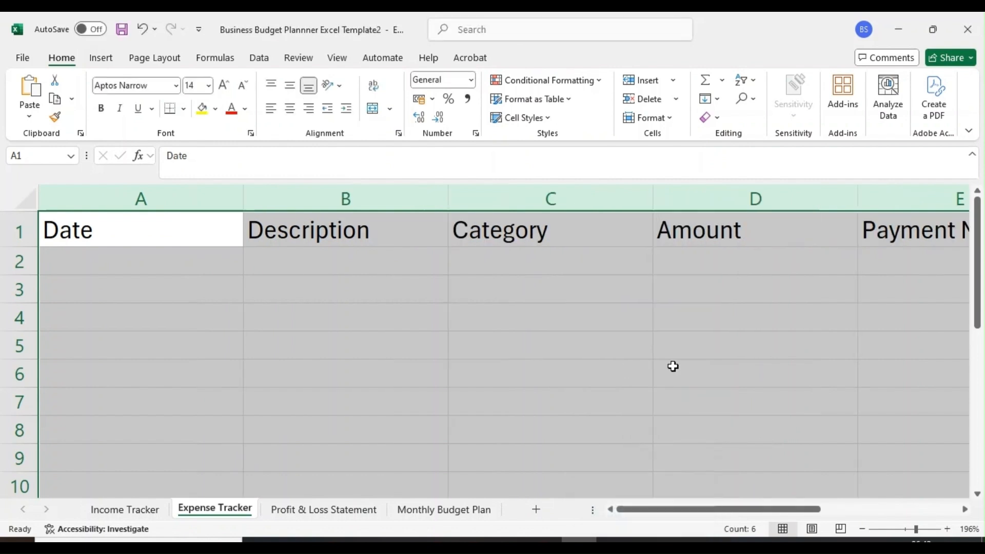
mouse_move(660, 523)
left_mouse_down()
mouse_move(763, 514)
mouse_move(647, 517)
left_mouse_up()
scroll(576, 389, "down", 4)
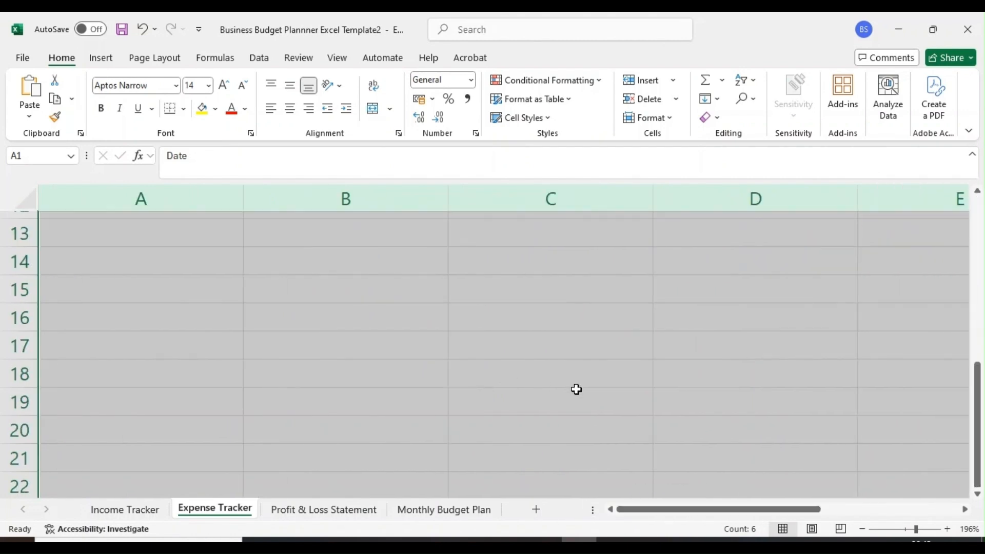
Make the Expense Tracker headers in B1:F1 bold and center them horizontally
scroll(577, 389, "up", 4)
left_click(410, 316)
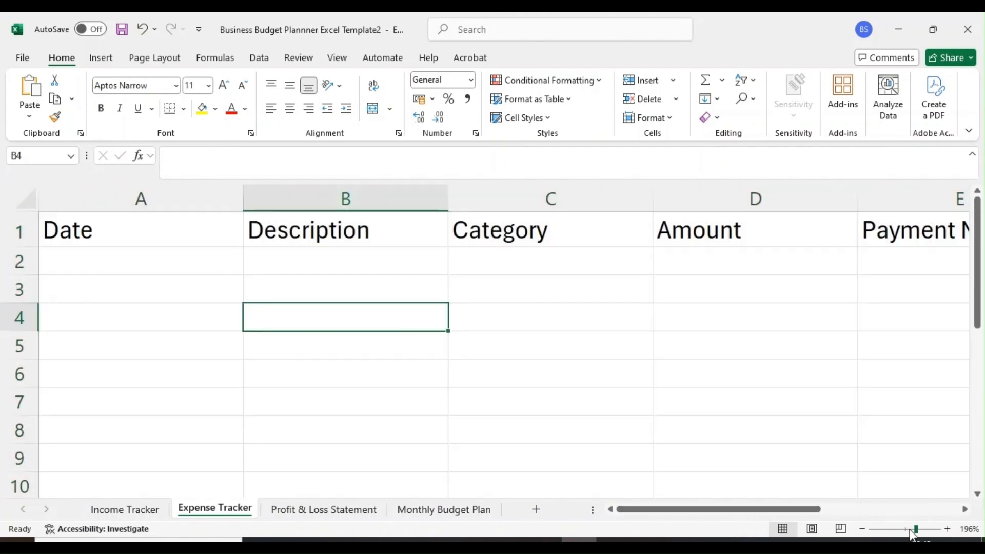
left_click_drag(917, 531, 913, 530)
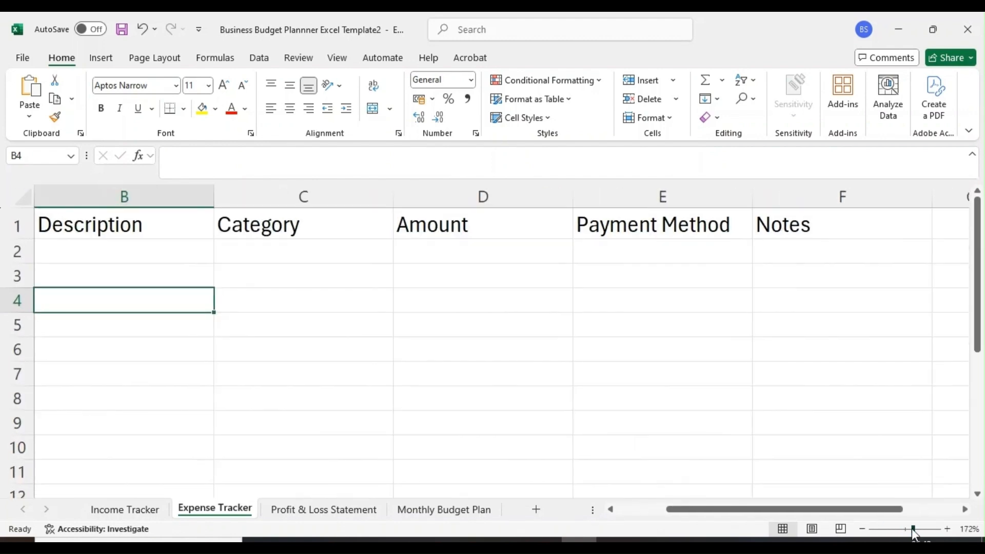
left_click(404, 308)
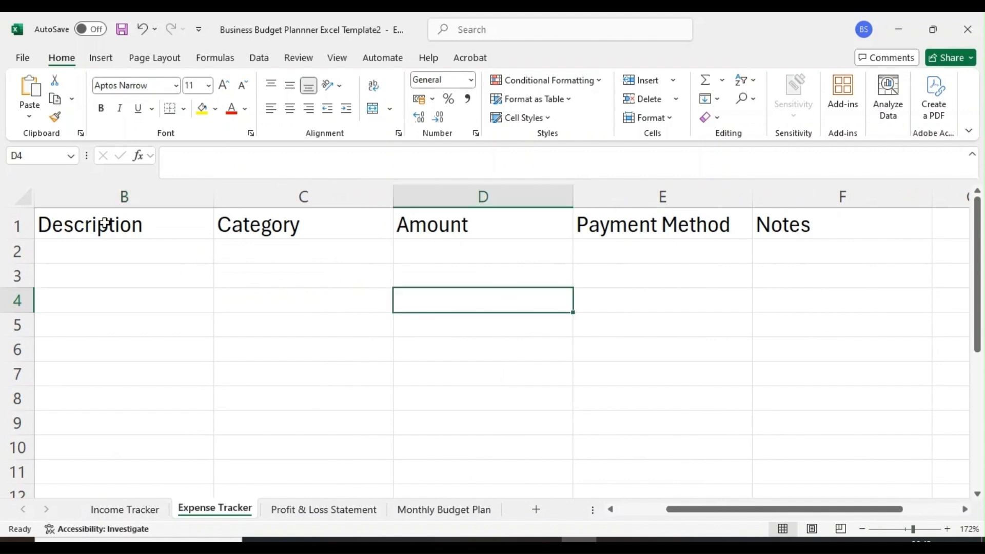
left_click(135, 249)
left_click_drag(129, 219, 766, 221)
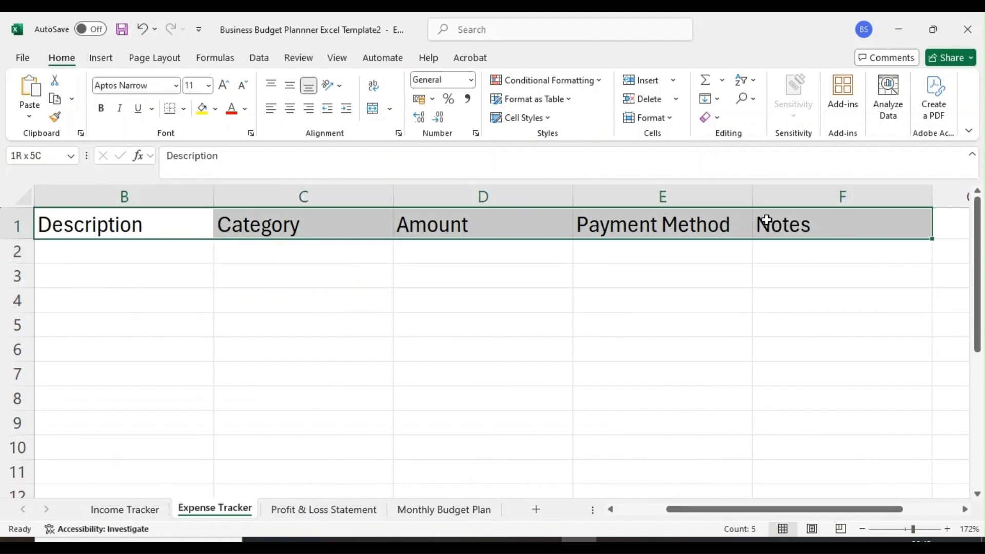
left_click(105, 107)
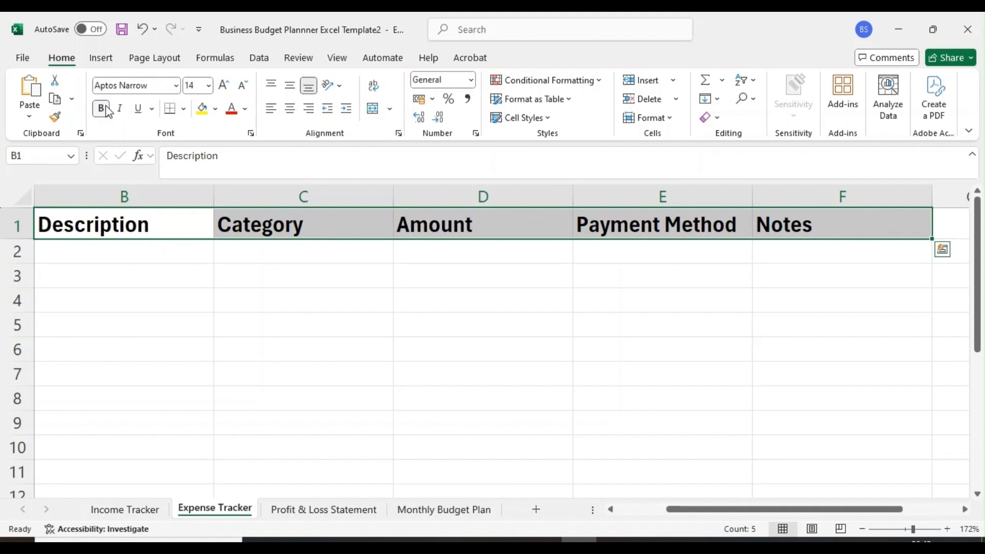
left_click(291, 109)
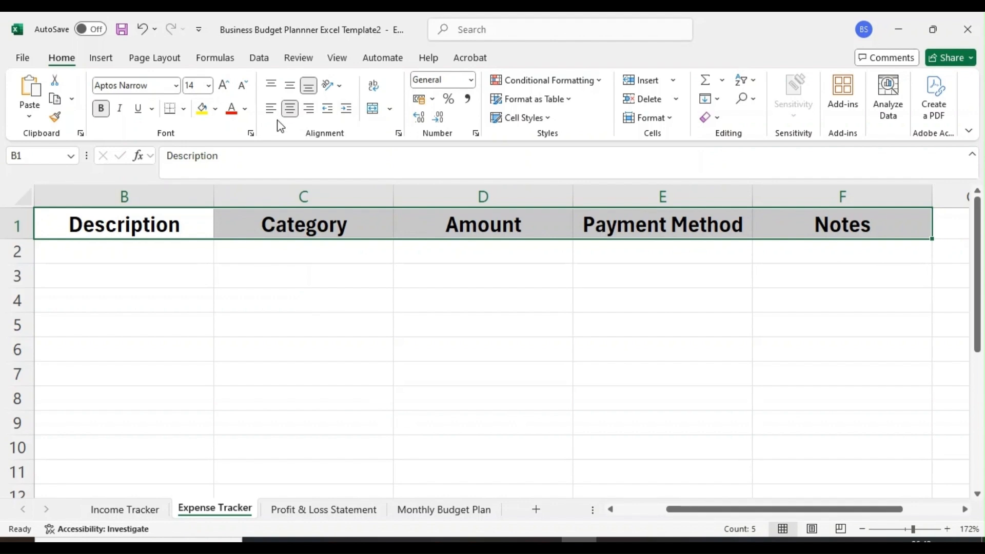
Fill the header cells B1:F1 with Dark Blue, Text 2, Lighter 25% and set their font color to white
left_click(216, 109)
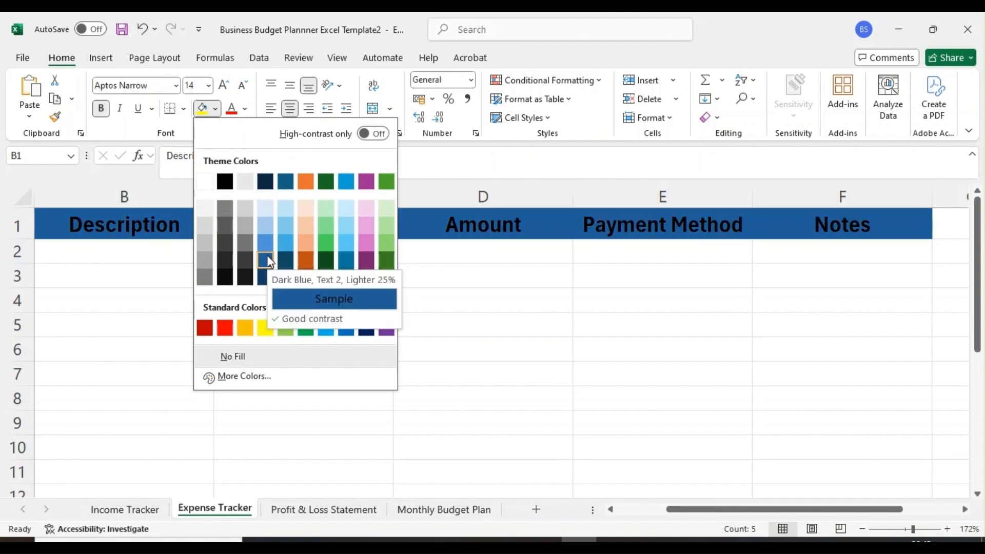
left_click(267, 257)
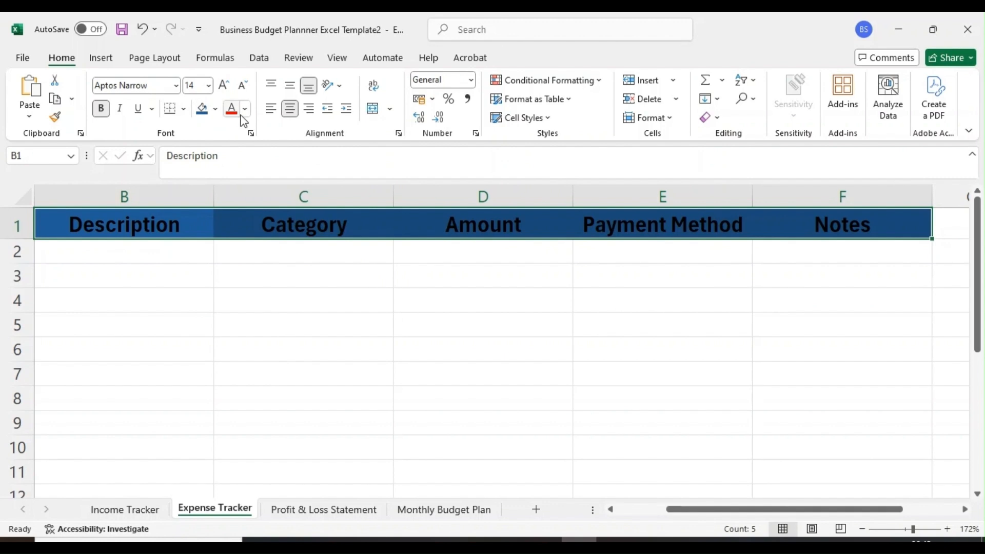
left_click(245, 108)
left_click(238, 203)
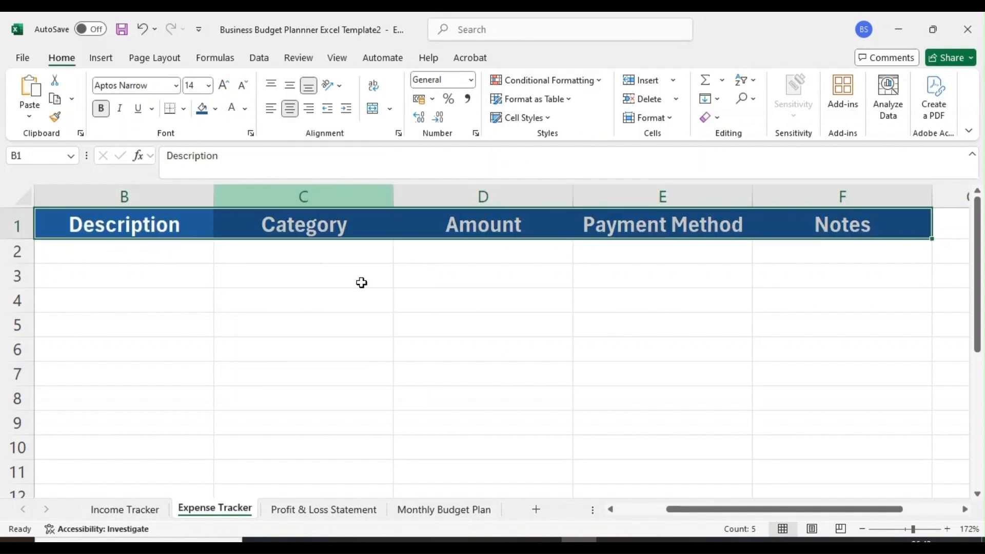
left_click(263, 341)
left_click(283, 194)
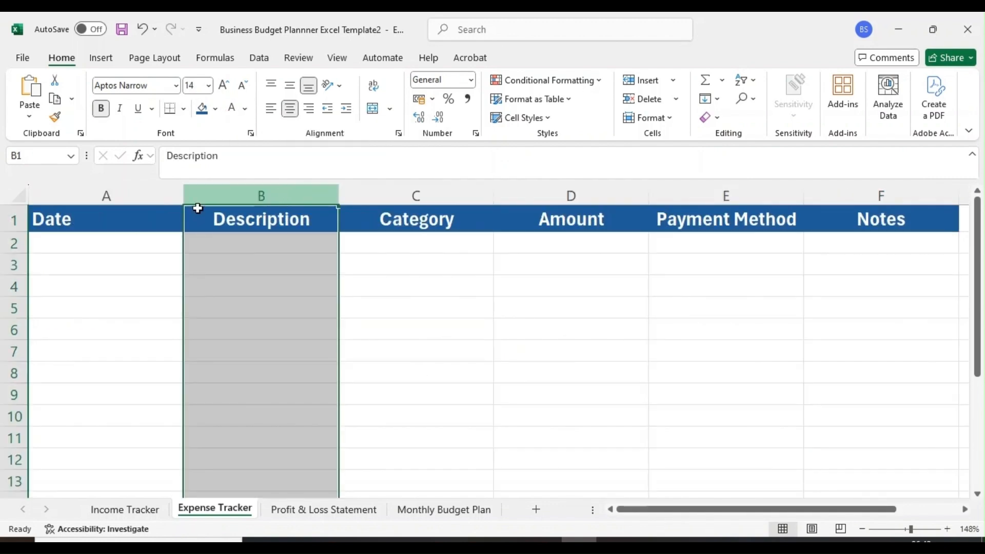
Freeze the top row of the Expense Tracker sheet
left_click(10, 242)
right_click(11, 242)
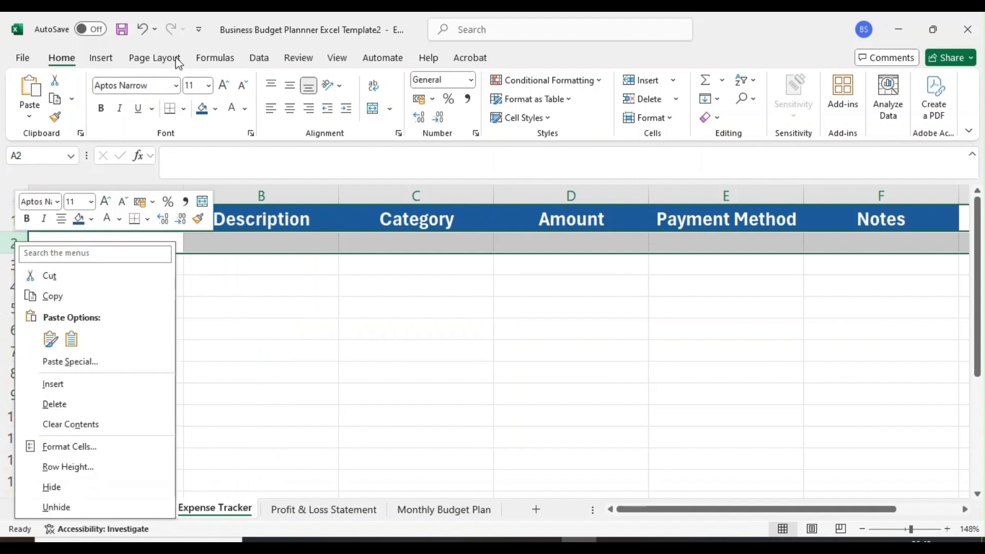
left_click(337, 61)
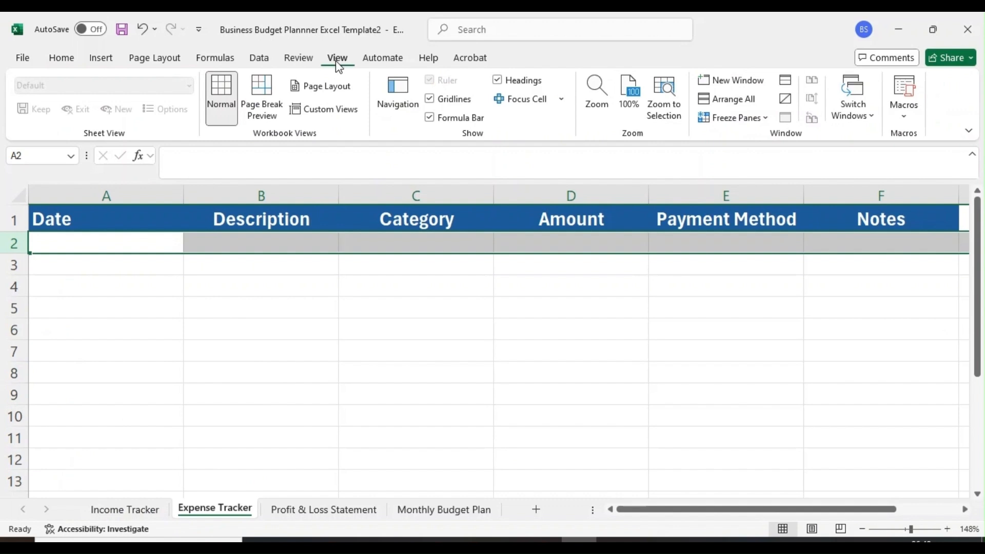
left_click(763, 120)
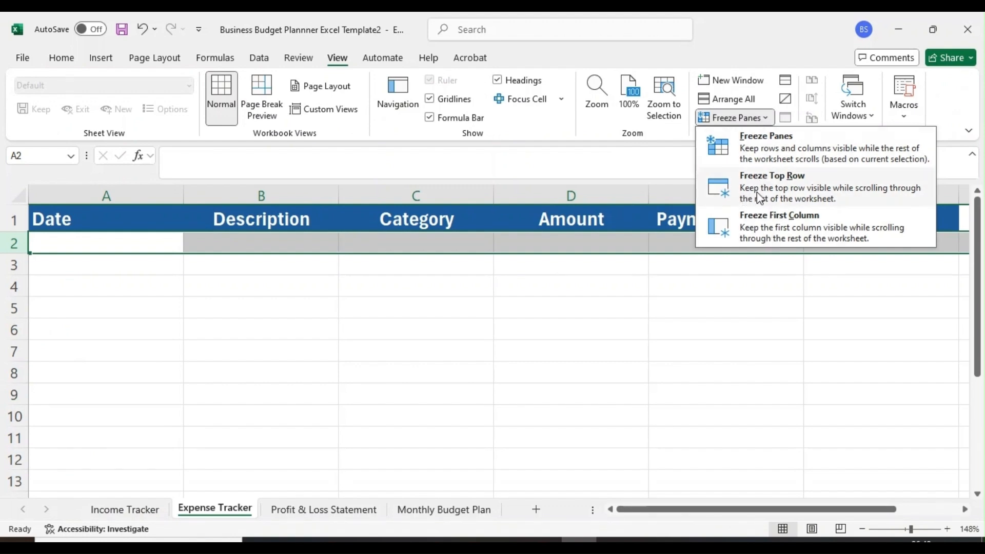
left_click(829, 204)
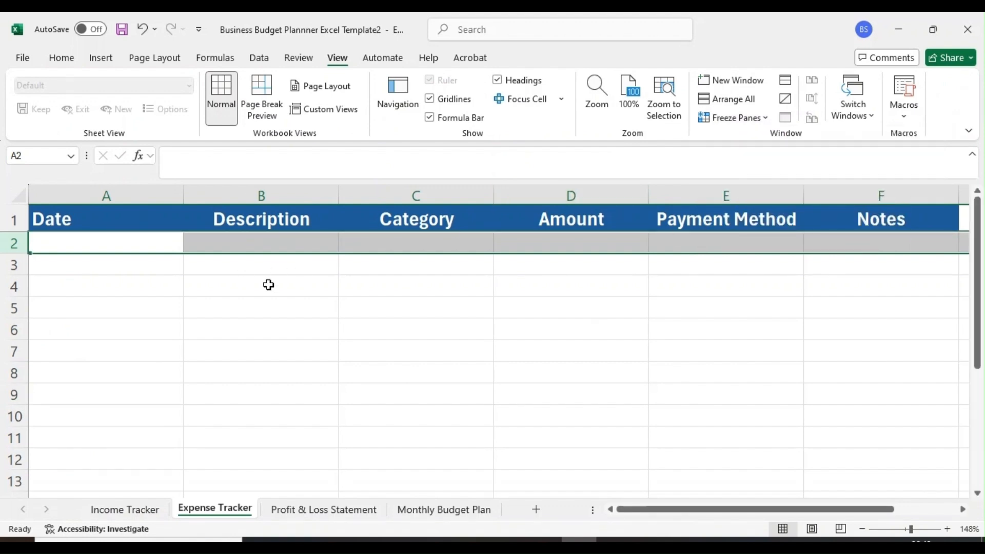
left_click(189, 290)
left_click(421, 242)
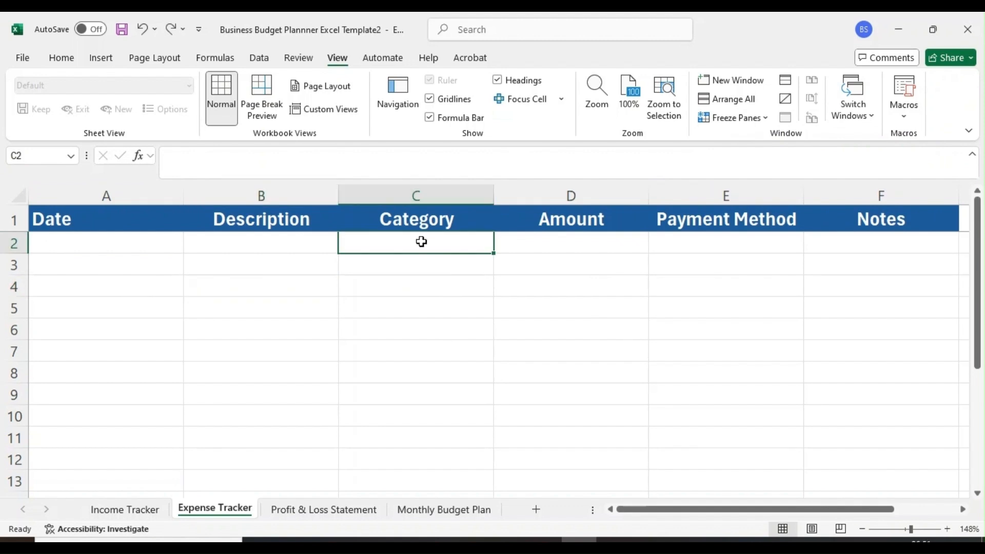
left_click(47, 152)
left_click(47, 152)
type(":C1000")
left_click(399, 277)
Begin a data validation of type List for the Category cells C2:C100
left_click(398, 245)
left_click(39, 152)
left_click(38, 152)
type(":C100")
key("Return")
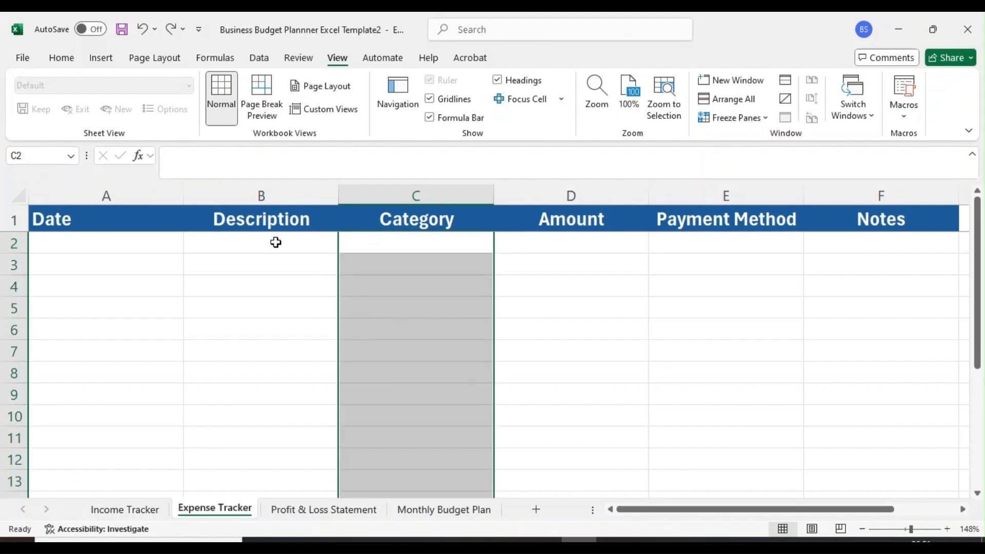
left_click(260, 57)
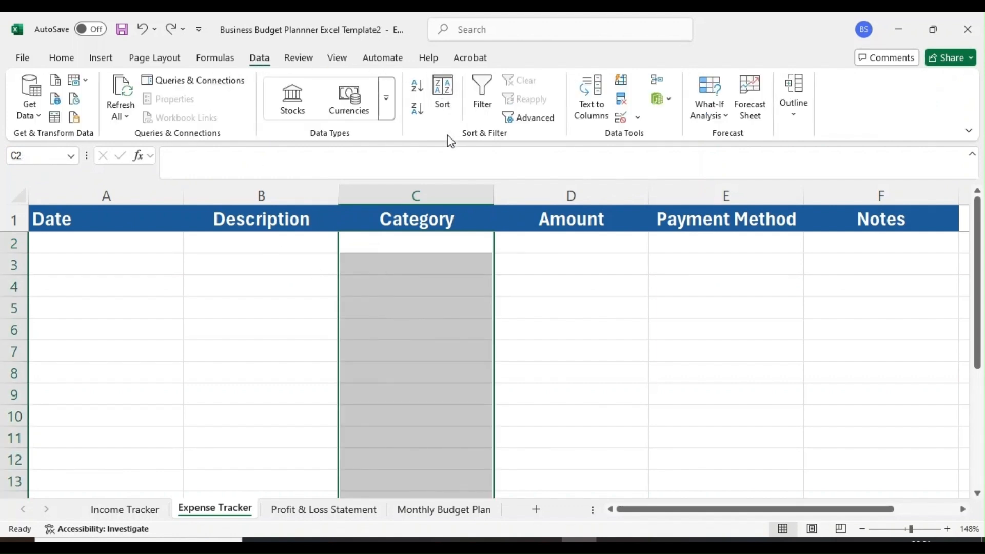
left_click(639, 118)
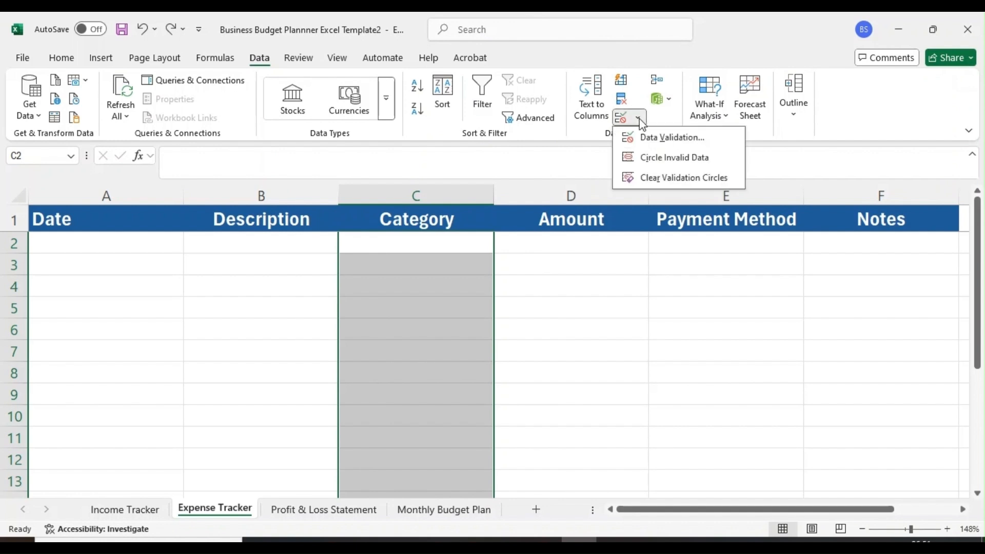
left_click(691, 142)
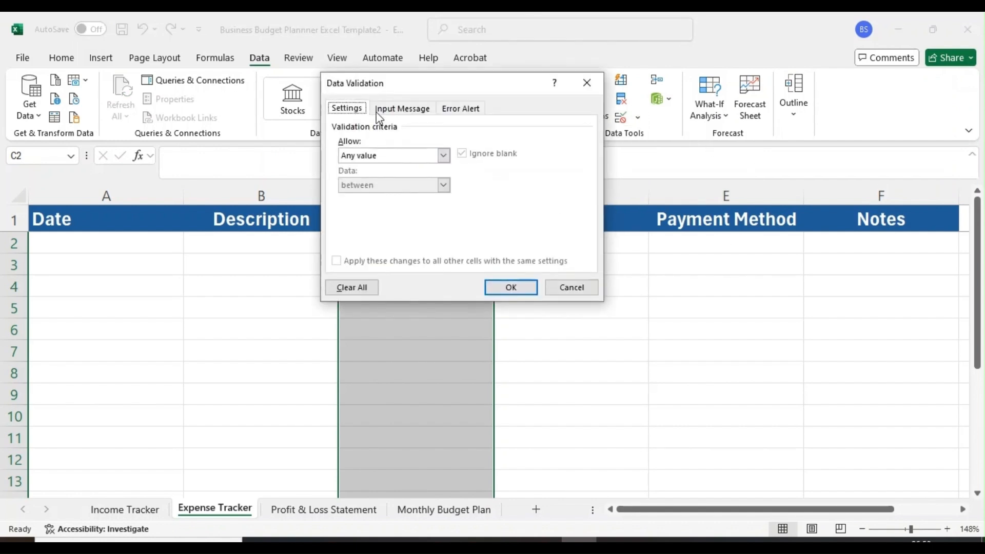
left_click(443, 156)
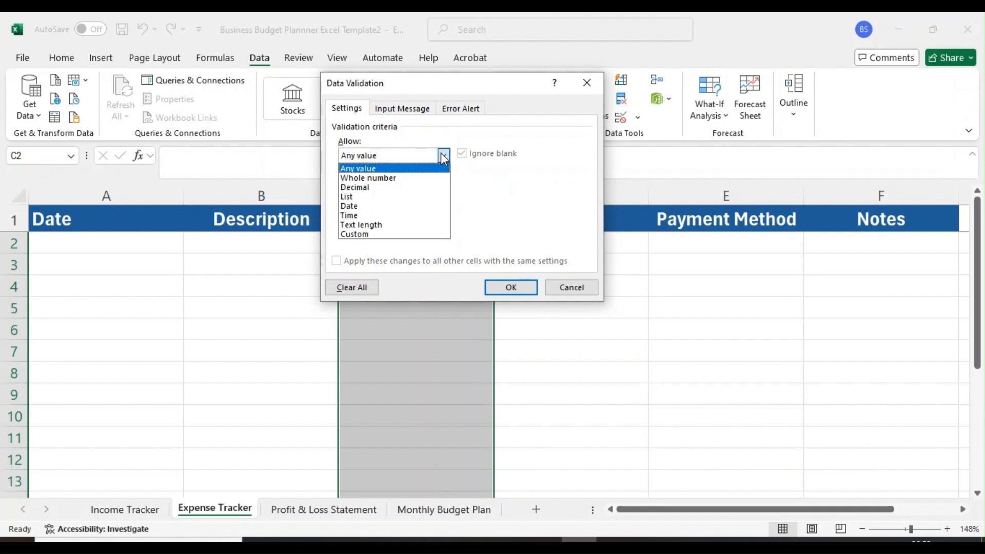
left_click(394, 196)
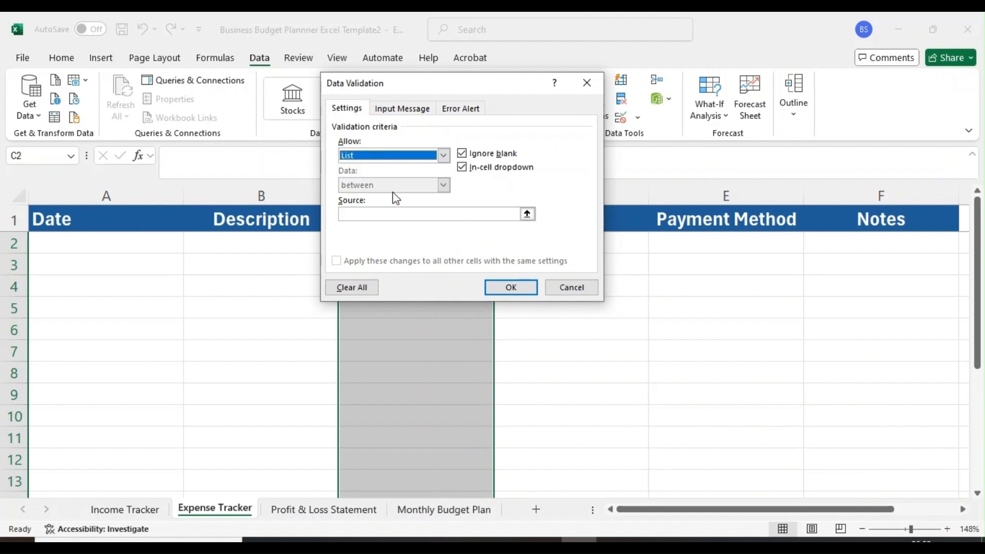
Apply the list source "Office Supplies, Marketing, Rent, Utilities, Miscellaneous" to the Category cells and check the dropdown in C2
left_click(431, 214)
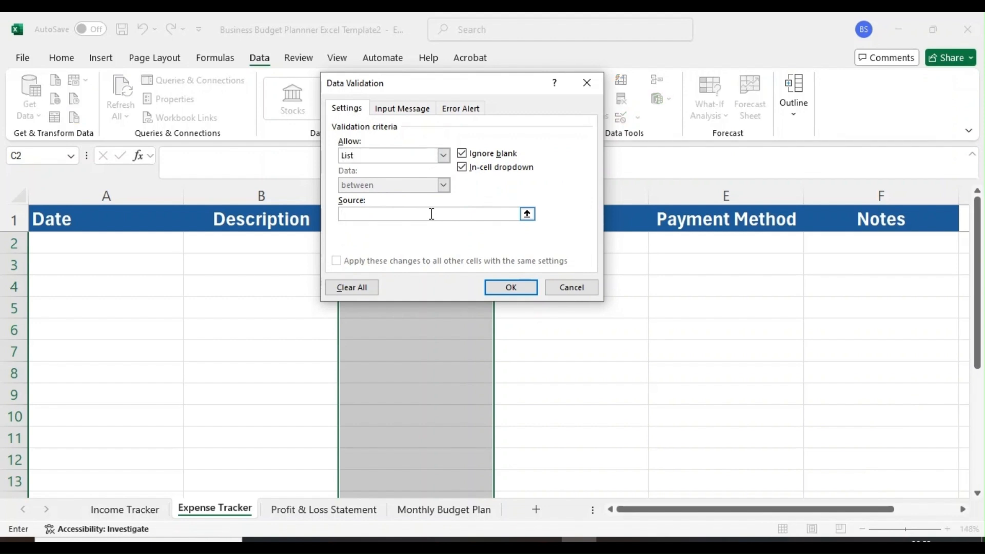
type("Office sUPPLIES")
key("BackSpace")
key("BackSpace")
key("BackSpace")
key("BackSpace")
key("BackSpace")
key("BackSpace")
key("BackSpace")
type("Supplies")
left_click(532, 215)
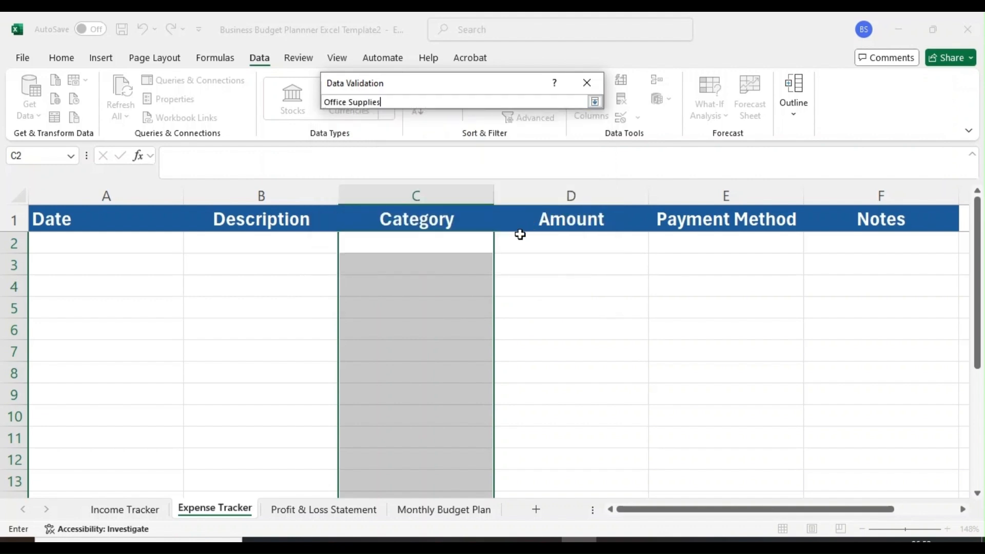
left_click(595, 102)
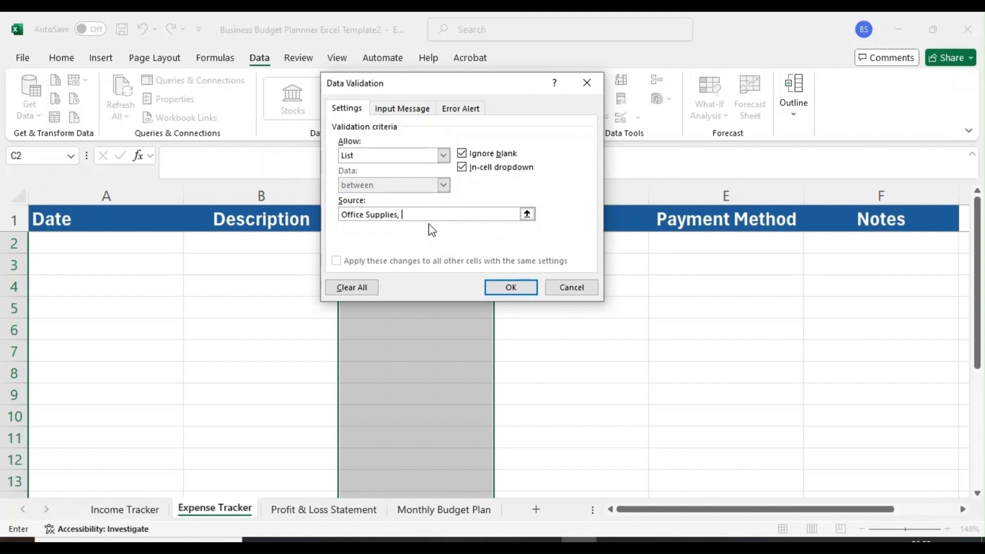
type(", Marketing, Rent, Utilities")
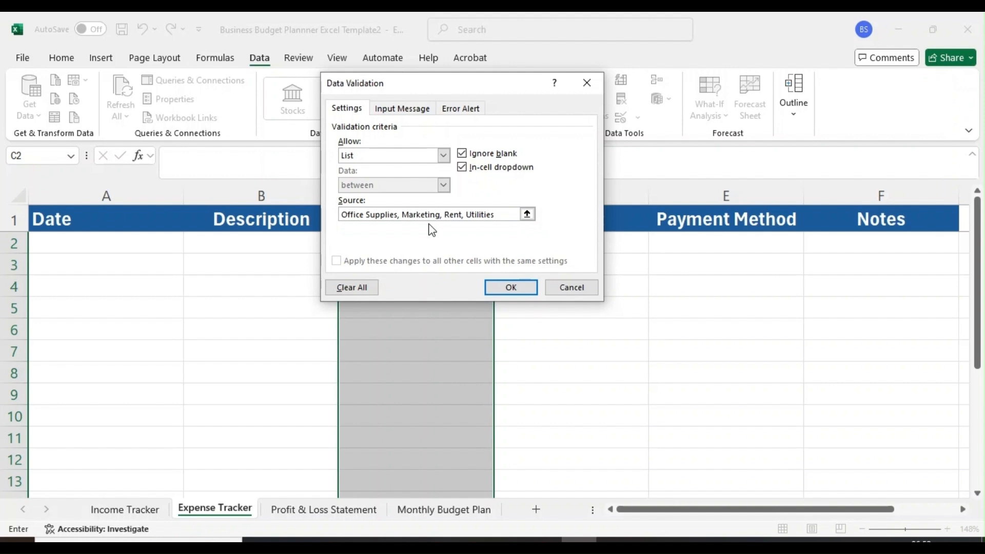
type(", Miscellaneous")
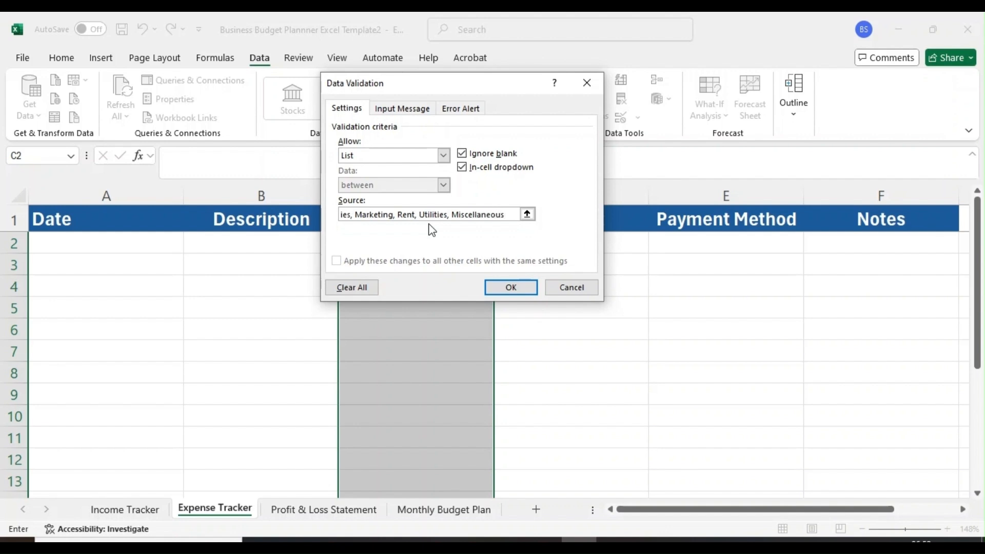
key("Return")
left_click(500, 247)
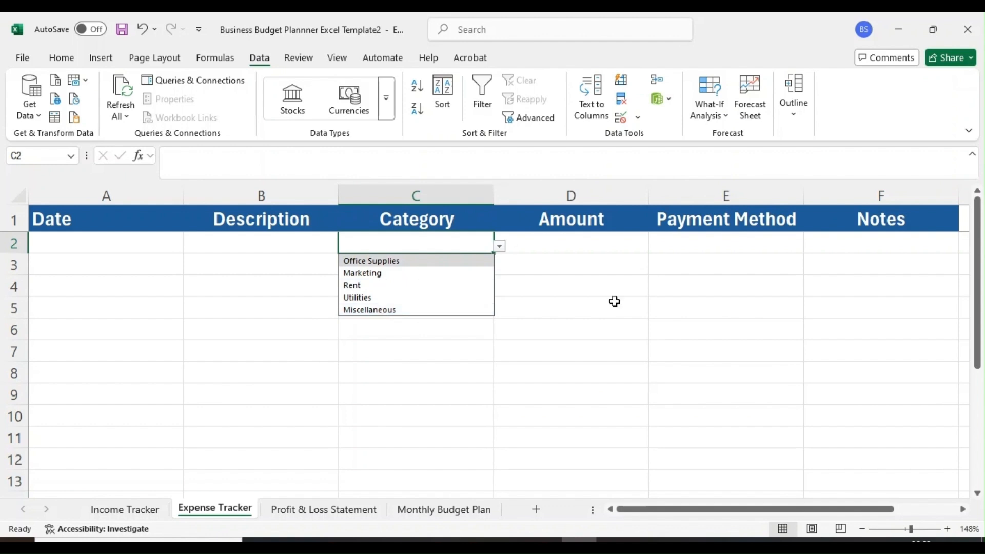
left_click(585, 313)
left_click(431, 219)
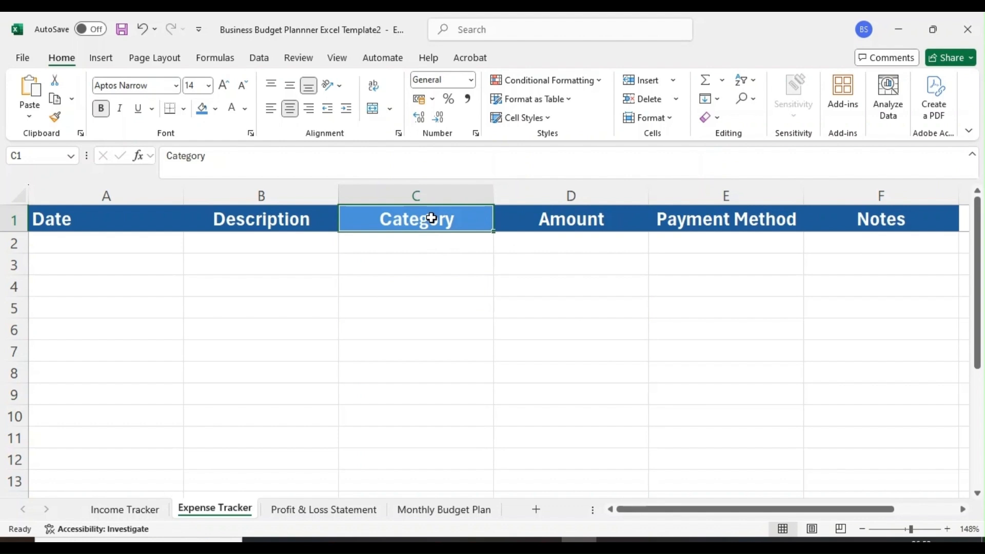
left_click(720, 217)
left_click(409, 194)
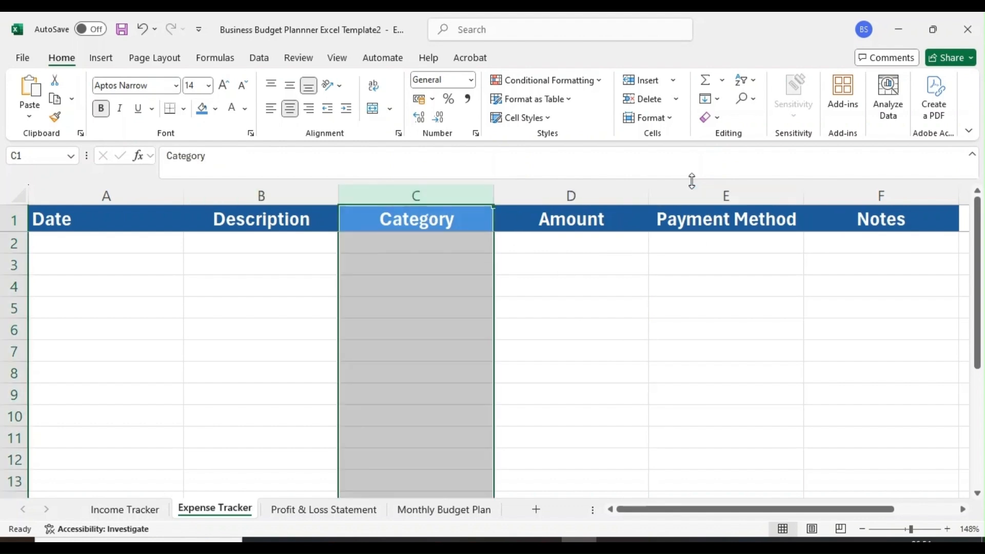
left_click(705, 194)
Begin a data validation of type List for the Payment Method cells E2:E1000
left_click(732, 248)
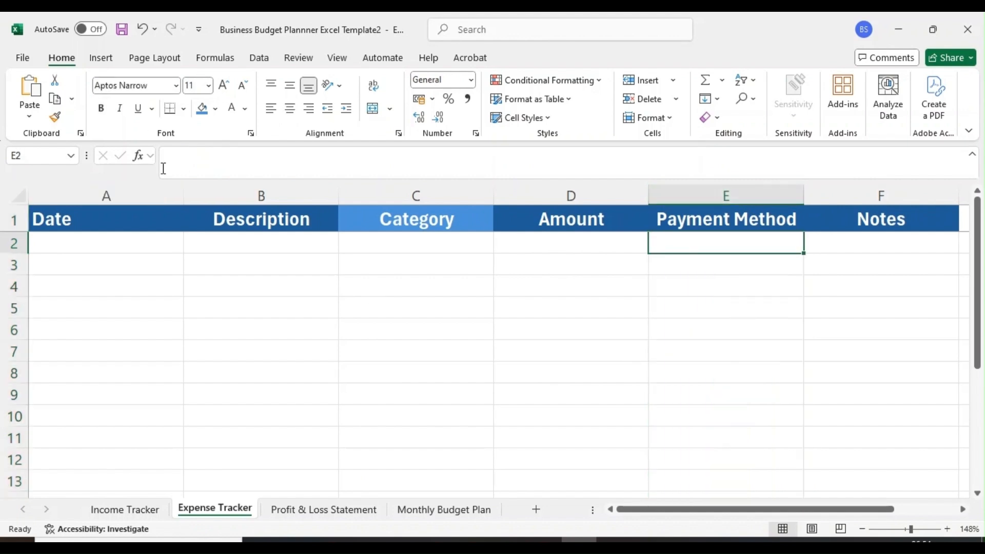
left_click(52, 157)
left_click(49, 156)
type(":E1000")
key("Return")
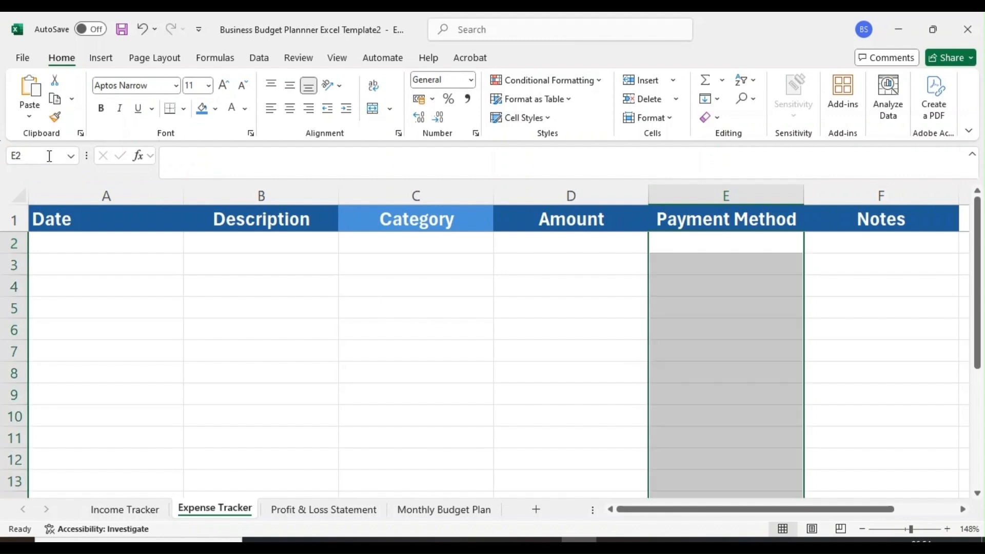
left_click(260, 59)
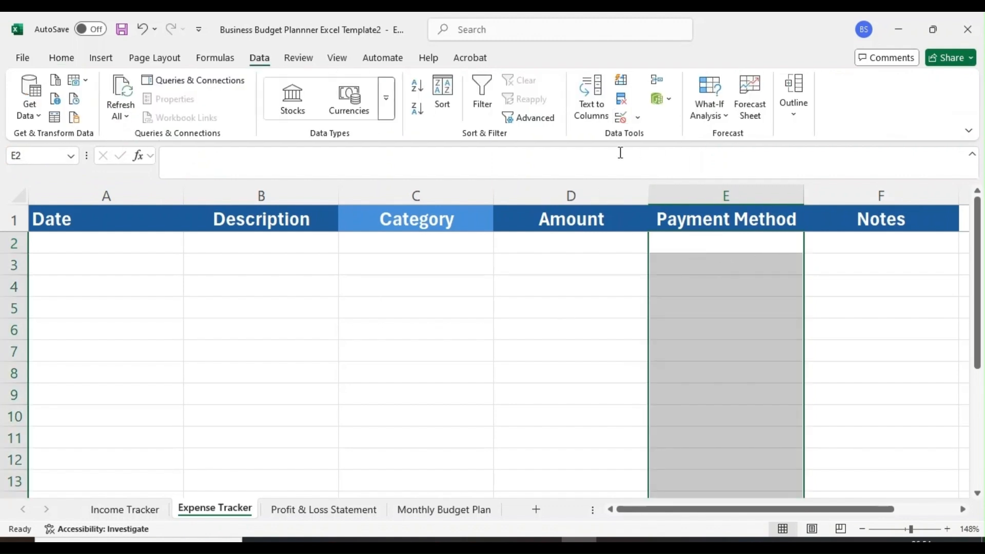
left_click(638, 118)
left_click(649, 141)
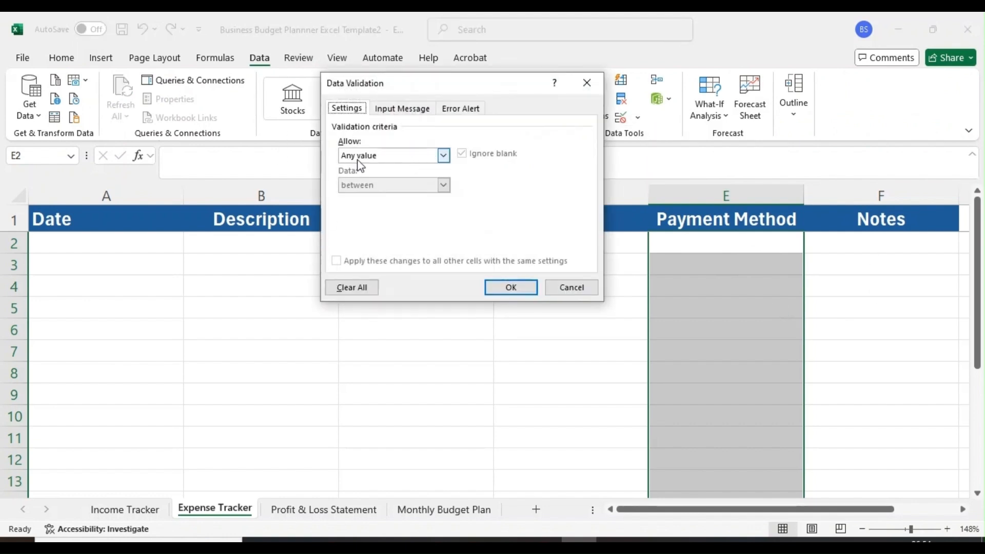
left_click(424, 159)
left_click(374, 198)
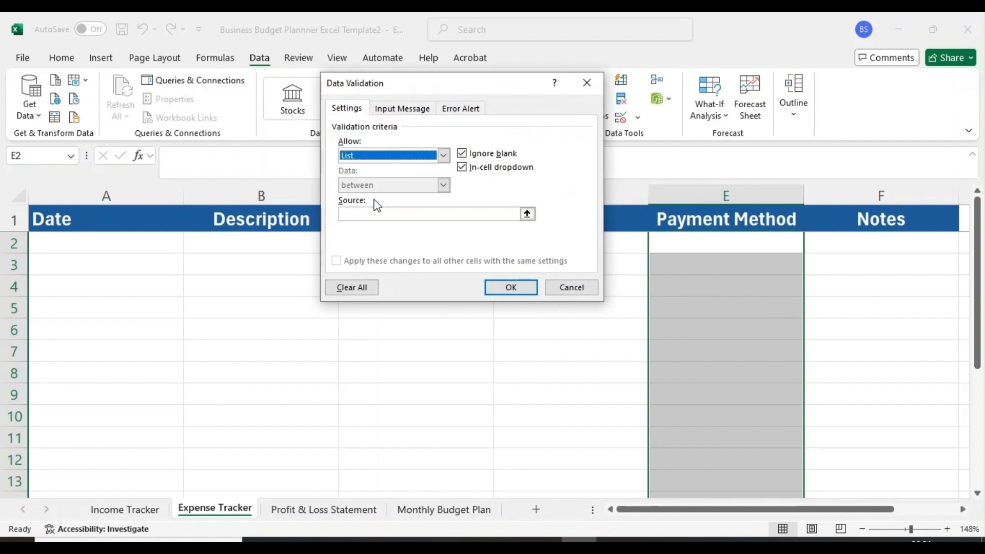
Apply the list source "Cash, Bank Transfer, PayPal, Credit Card" to the Payment Method cells and check the dropdown in E2
left_click(435, 214)
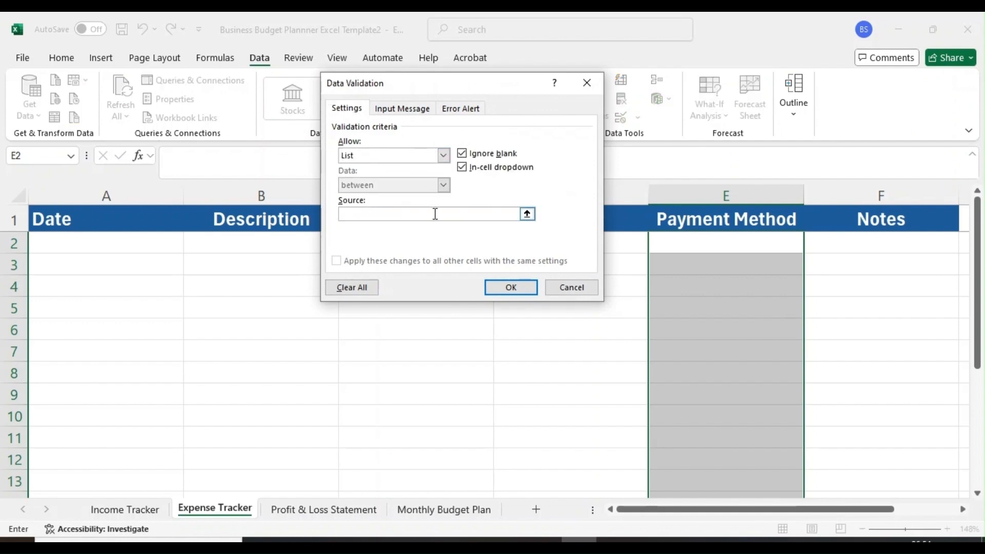
type("Cash, Bank Transfer")
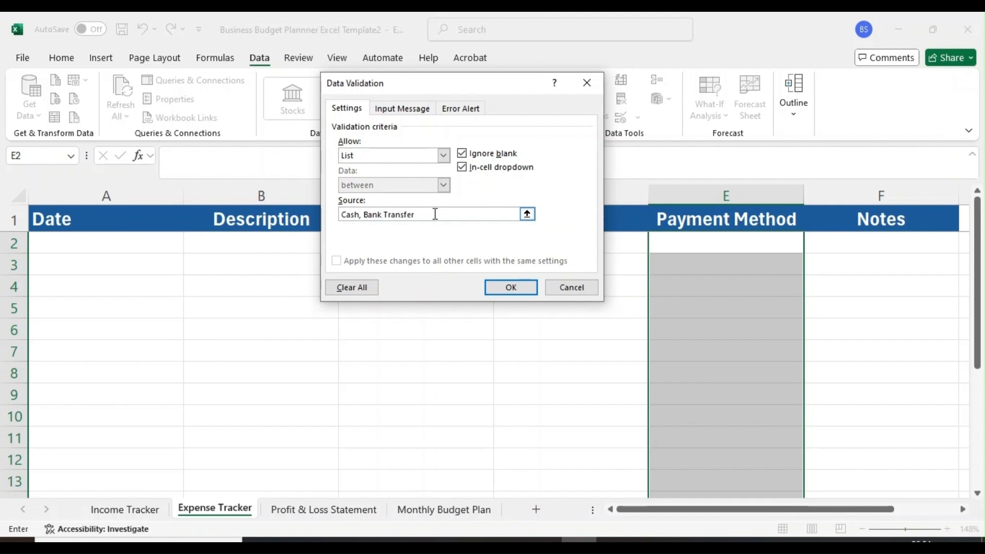
type("PayPal, Credit Card")
left_click(516, 288)
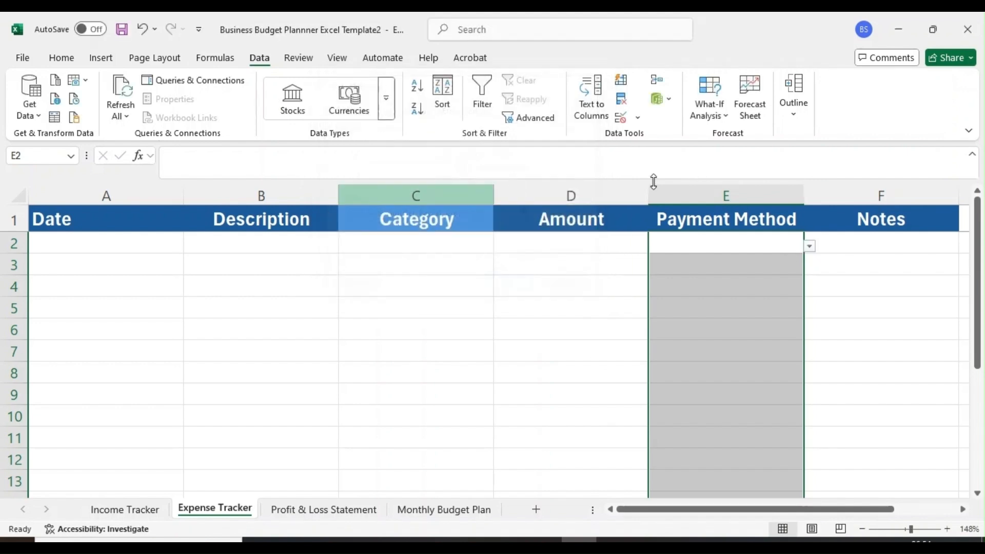
left_click(809, 247)
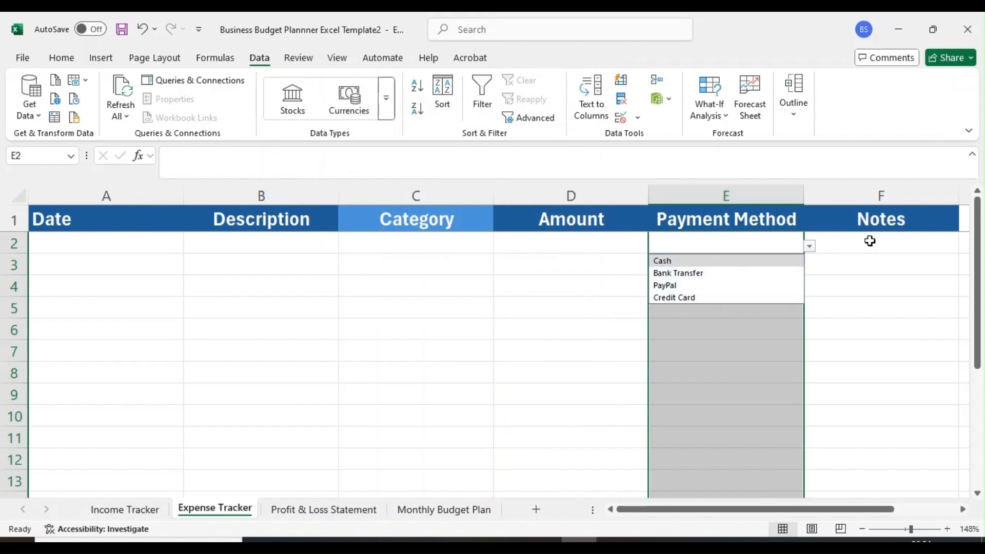
left_click(871, 301)
Fill the Payment Method header cell E1 with the same lighter blue as the Category header
left_click(758, 215)
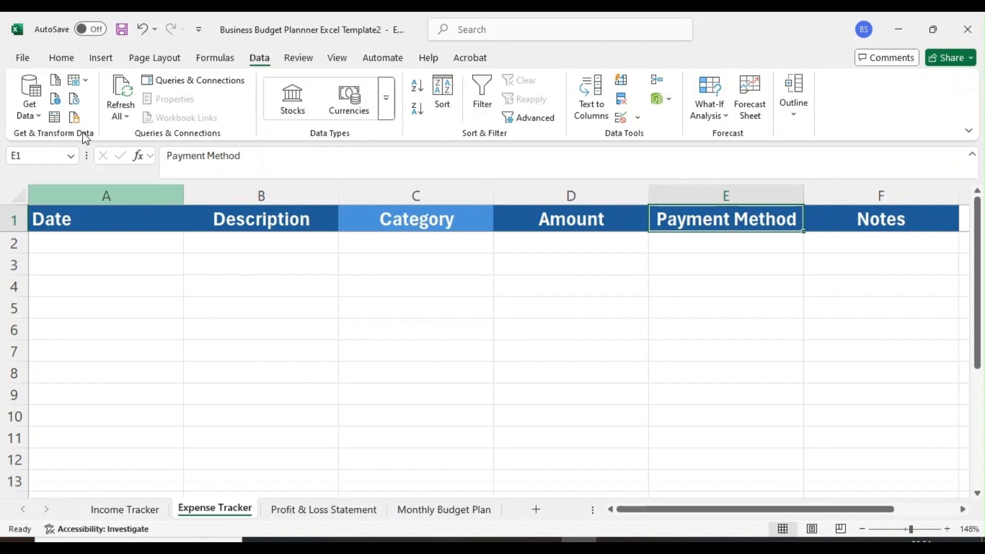
left_click(61, 57)
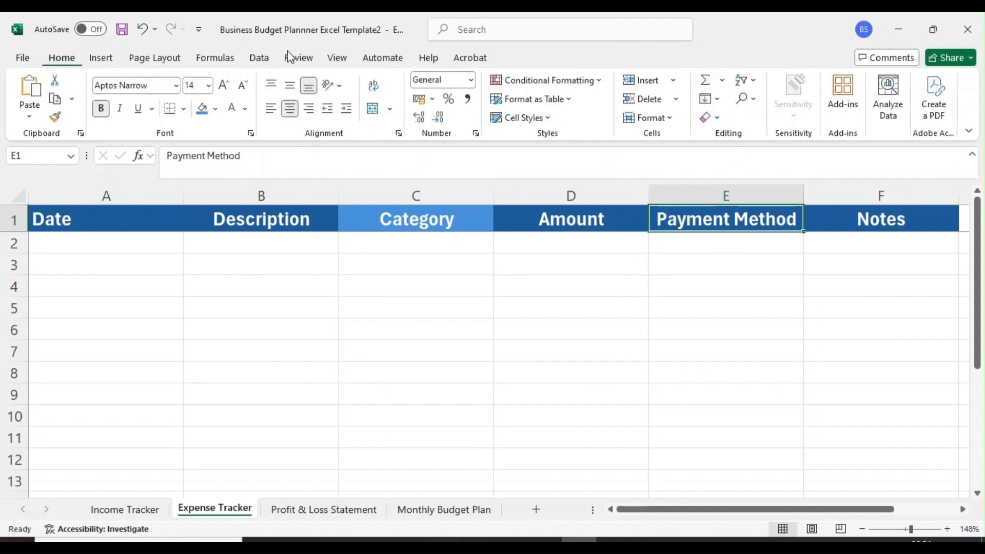
left_click(204, 111)
left_click(685, 292)
Enter the formula =SUM(D2:D1000) in cell D1001 to total the Amount column
left_click(542, 220)
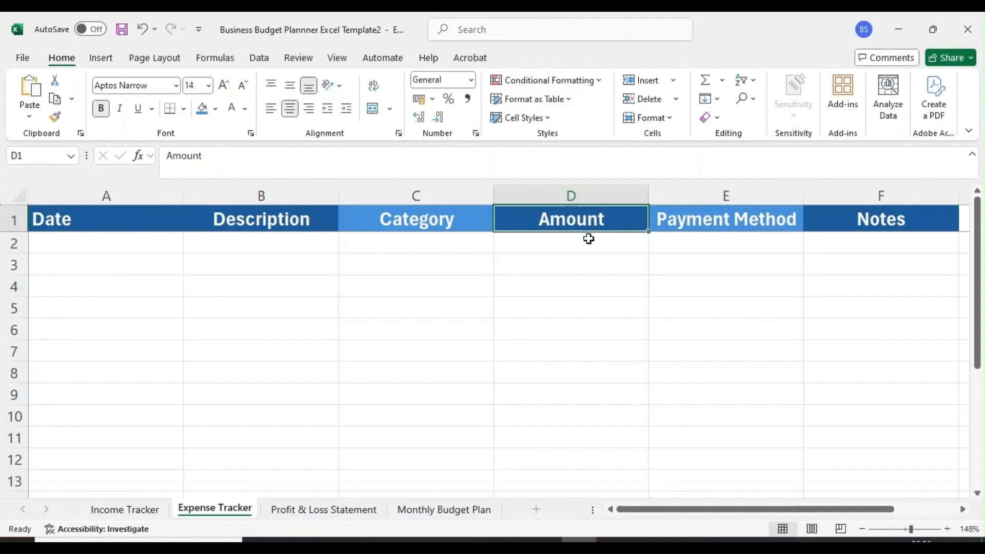
left_click(36, 155)
left_click_drag(60, 158, 2, 157)
left_click(53, 157)
key("Return")
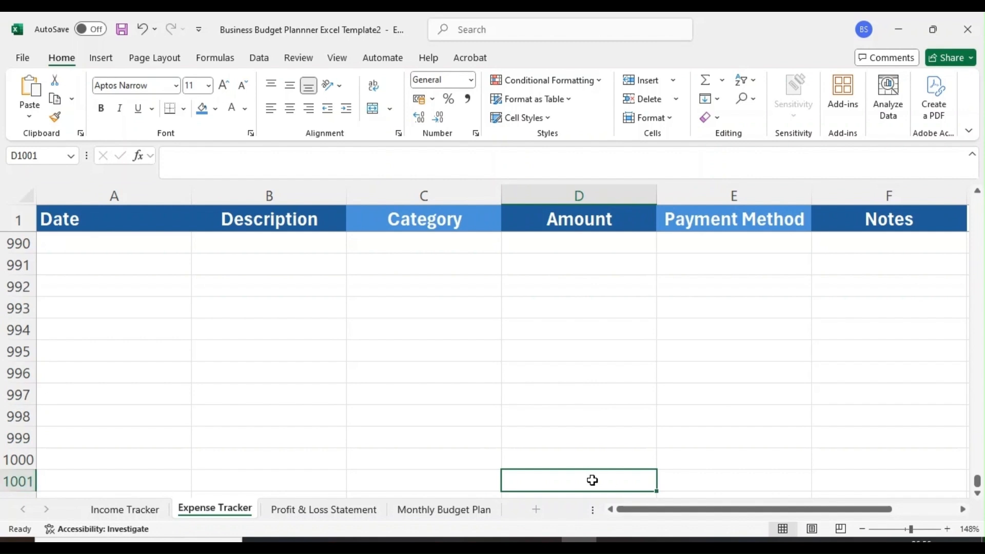
type("=sum")
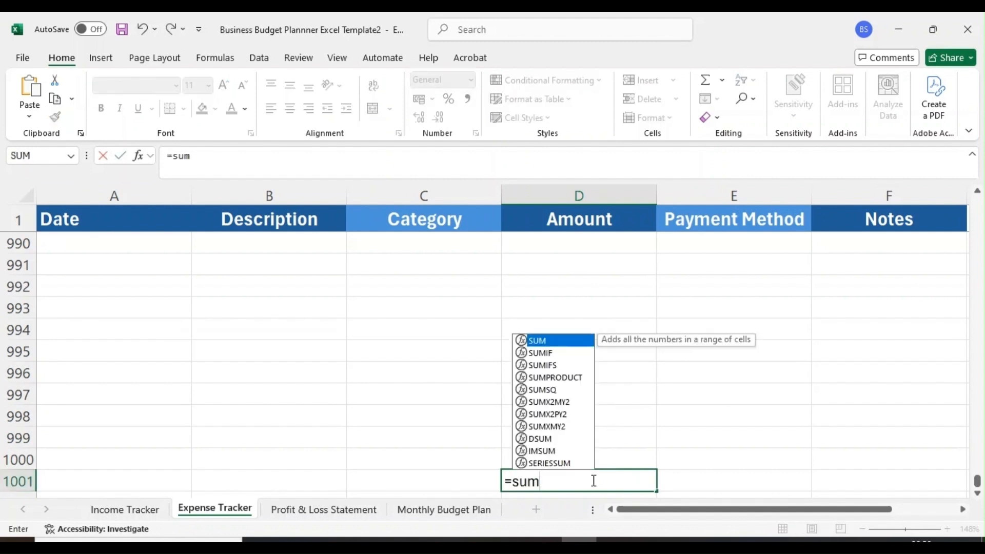
double_click(555, 343)
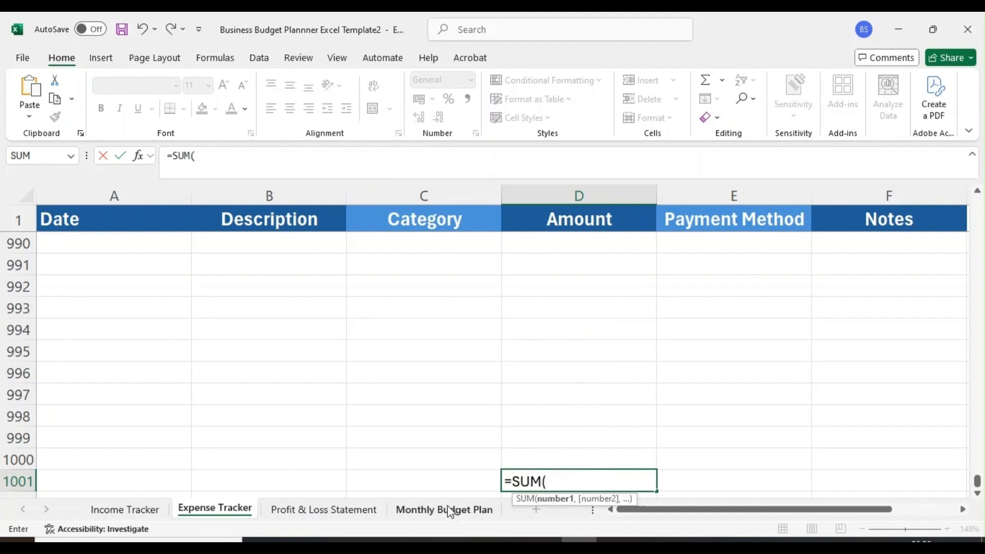
type("D")
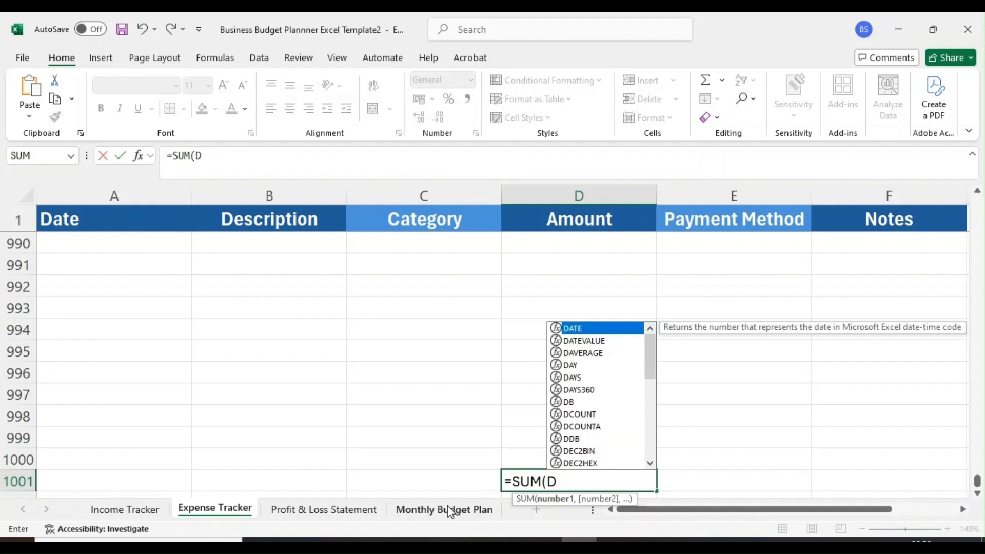
type("2:")
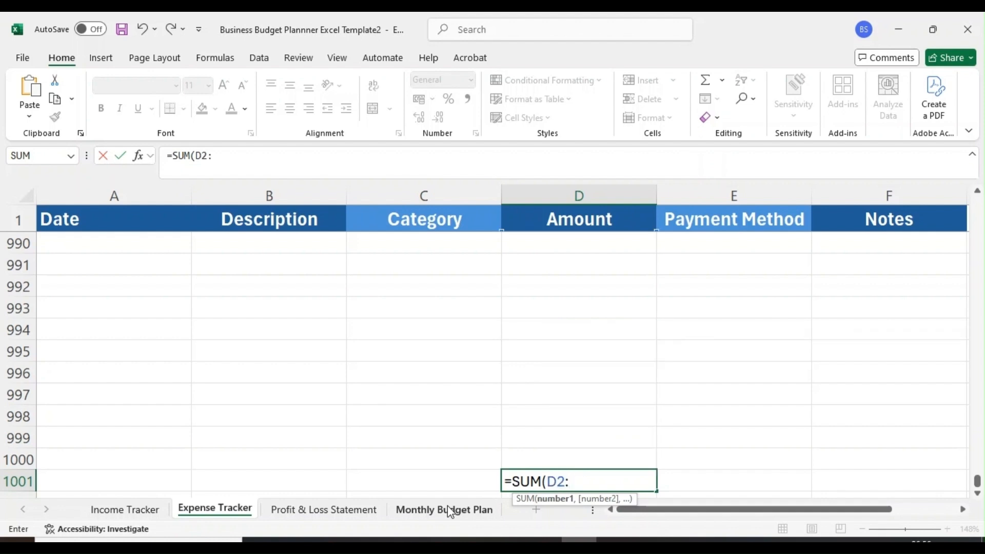
type("D100")
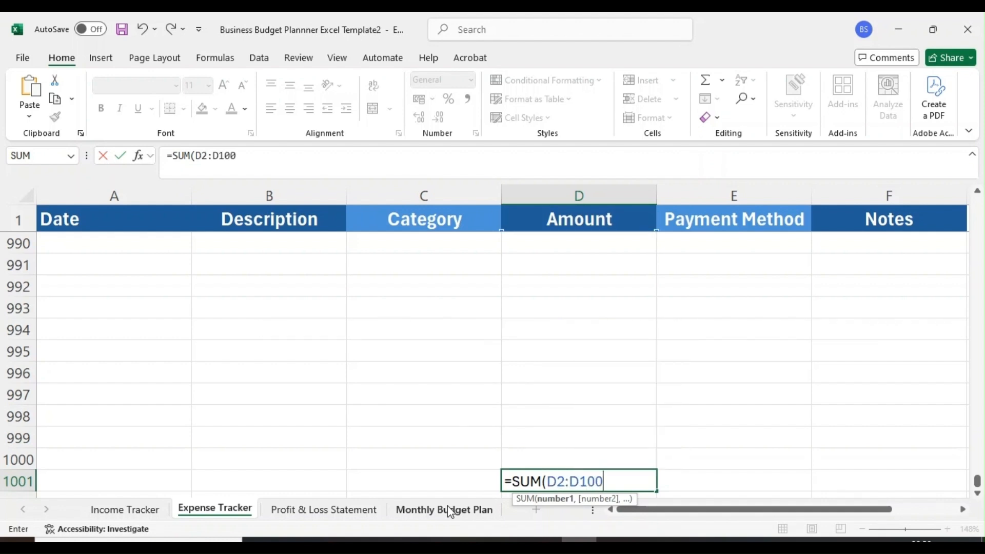
type("0")
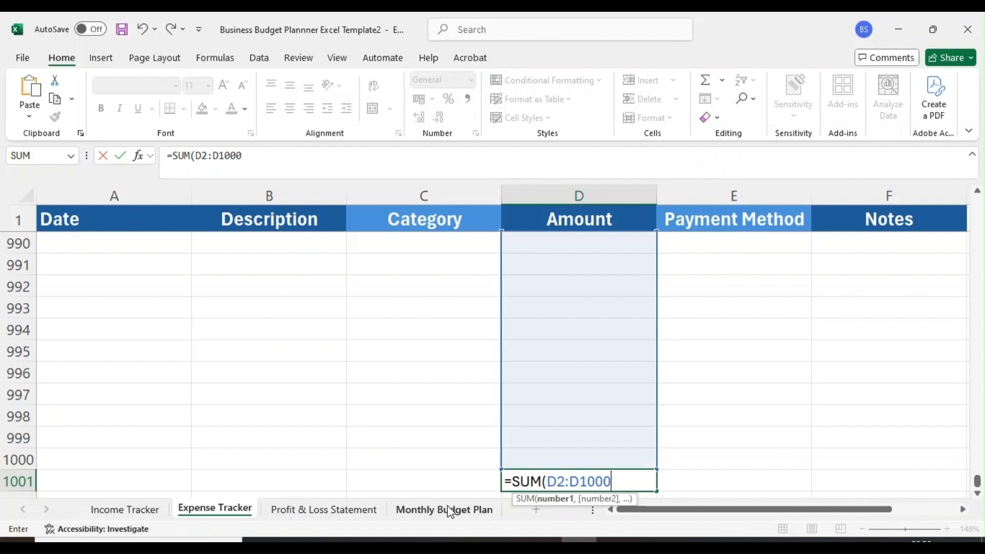
type(")")
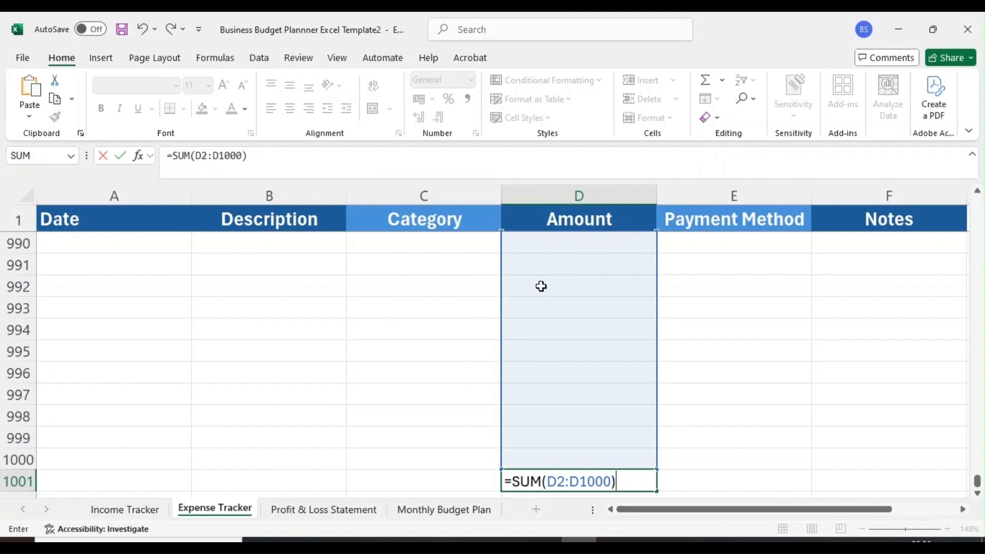
key("Return")
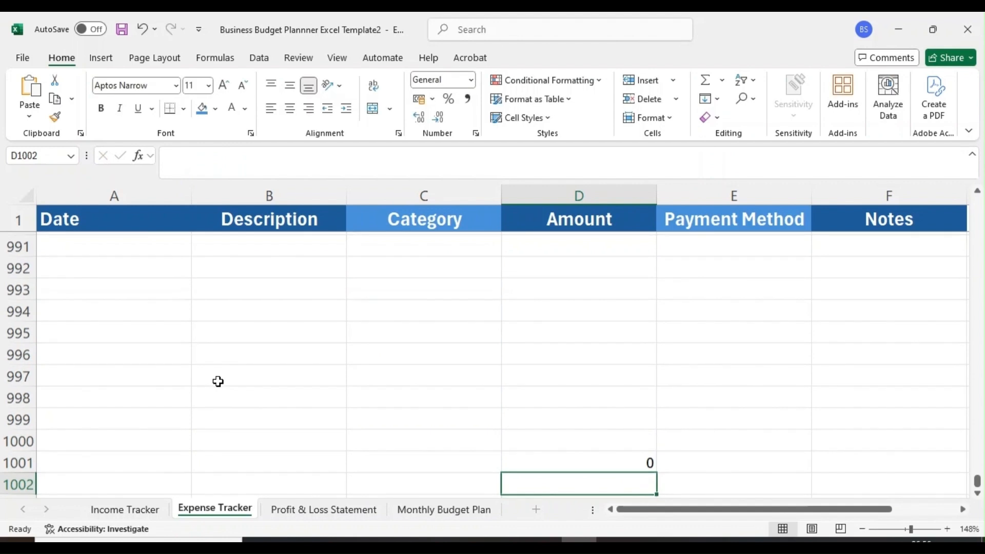
Make the Amount total in D1001 bold and return to the first rows of the sheet
left_click(593, 458)
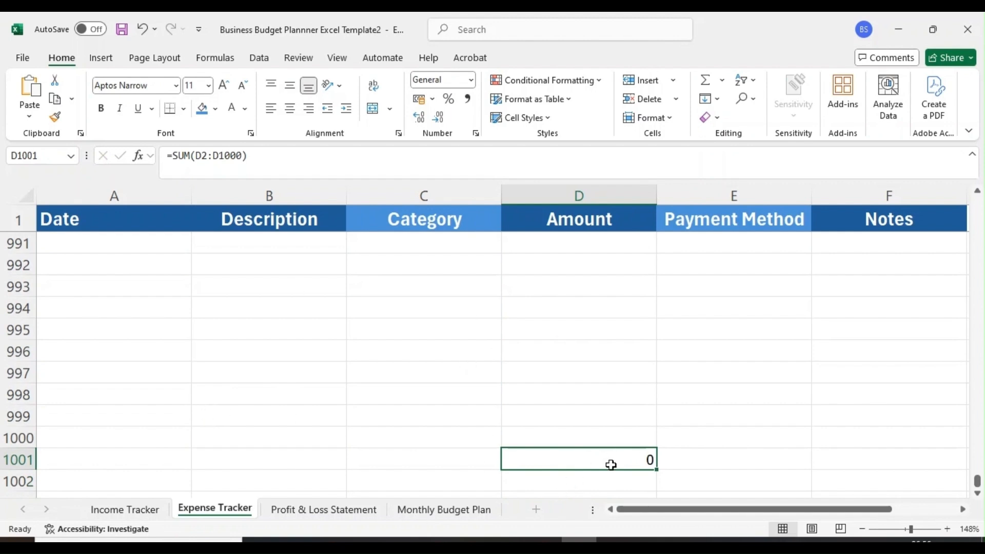
left_click(102, 109)
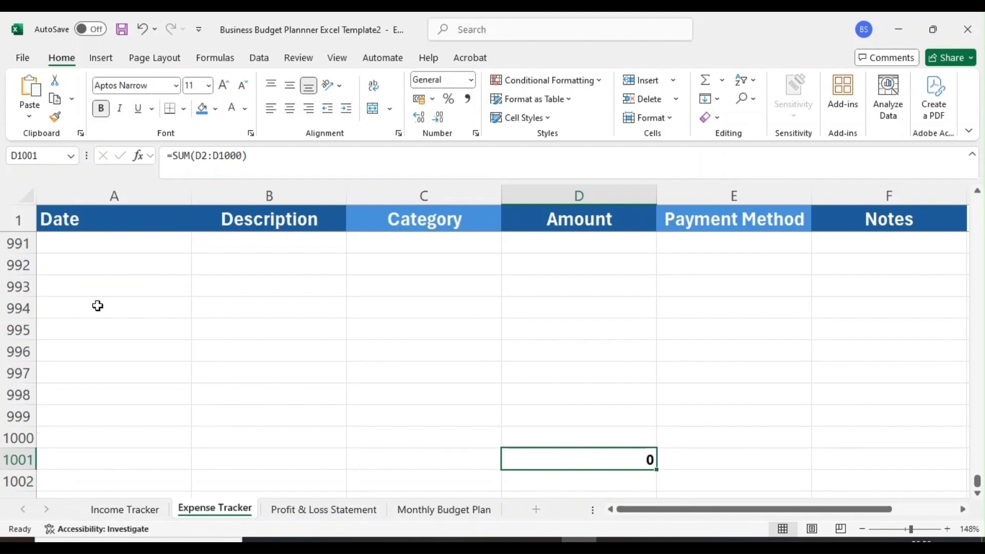
key("ctrl+Up")
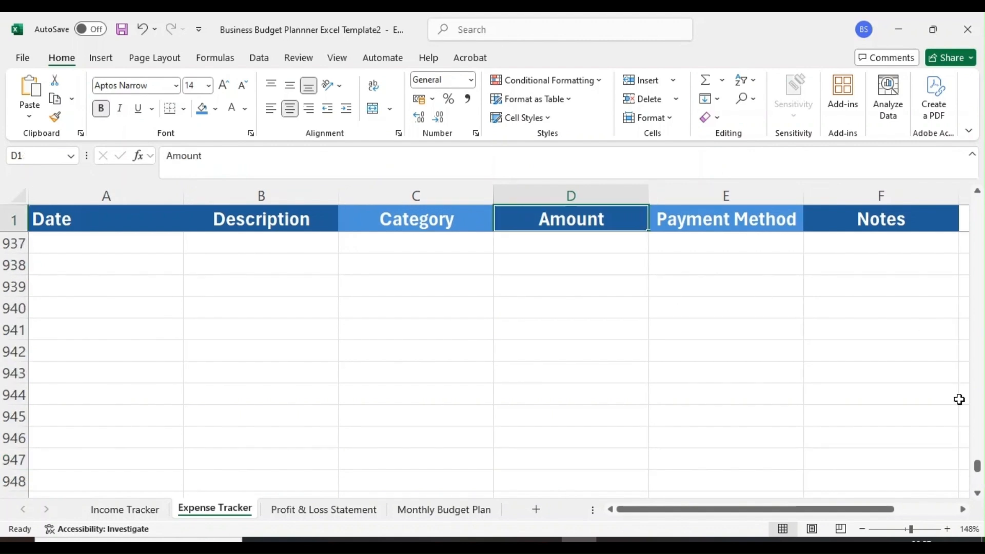
left_click_drag(980, 467, 978, 203)
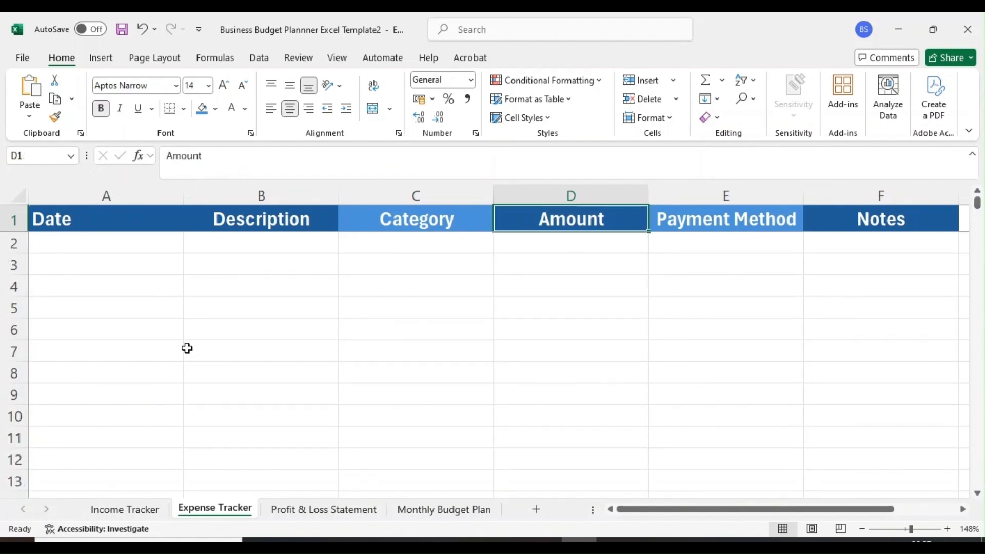
Enter the date 1 March 2025 in A2 and the description "Print Paper" in B2
left_click(103, 241)
key("ctrl+c")
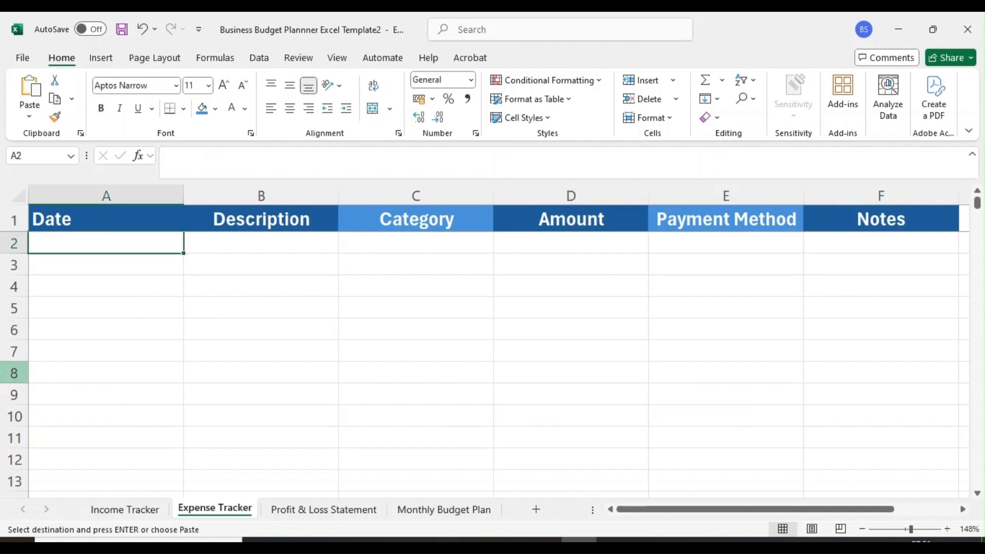
type("1 Mar")
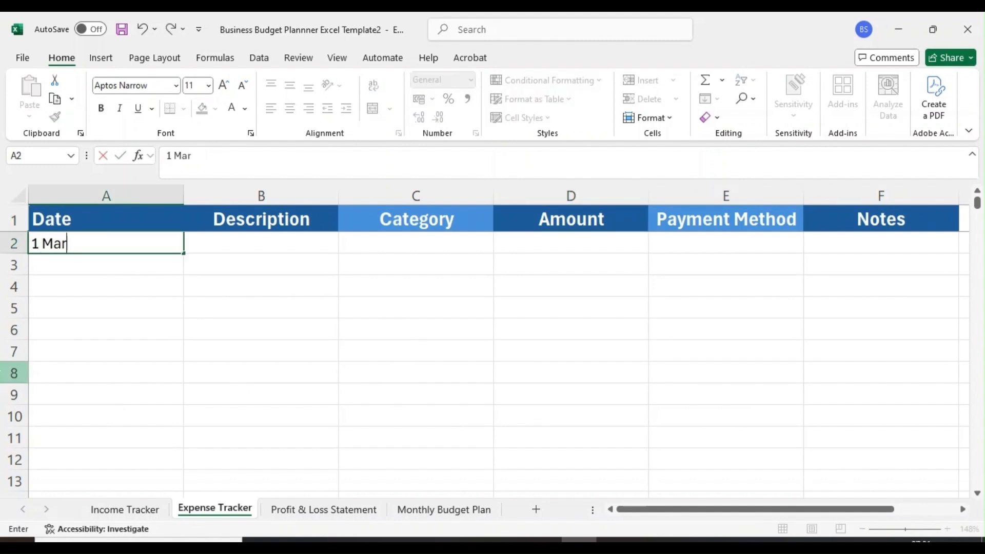
type("ch 2025")
key("Return")
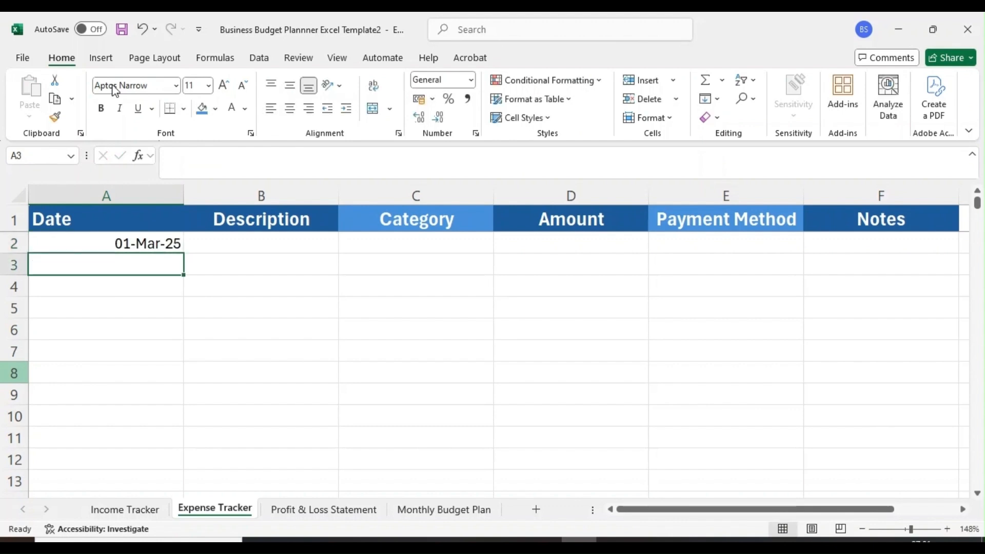
left_click(235, 240)
type("Print")
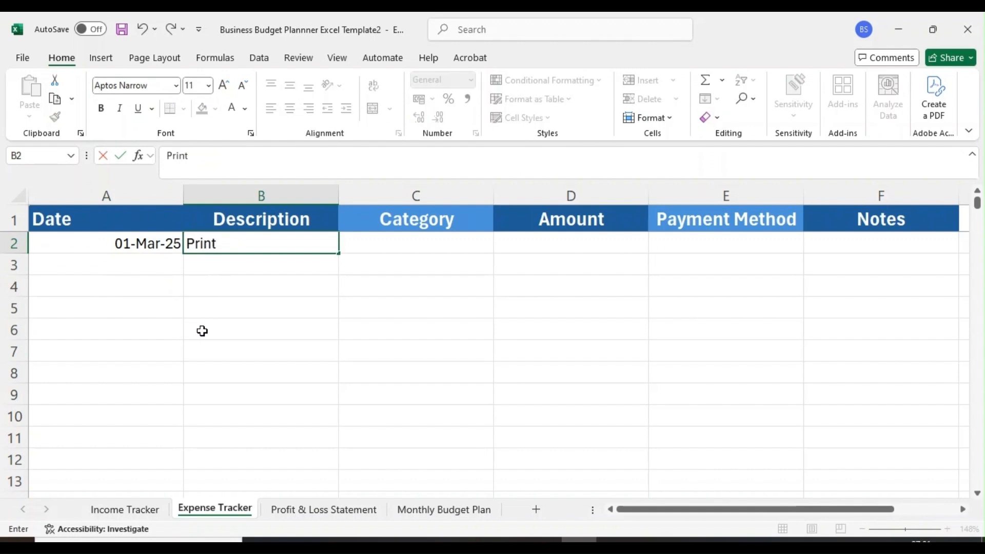
type(" Paper")
Choose Office Supplies as the category in C2 and enter 25 as the amount in D2
left_click(415, 245)
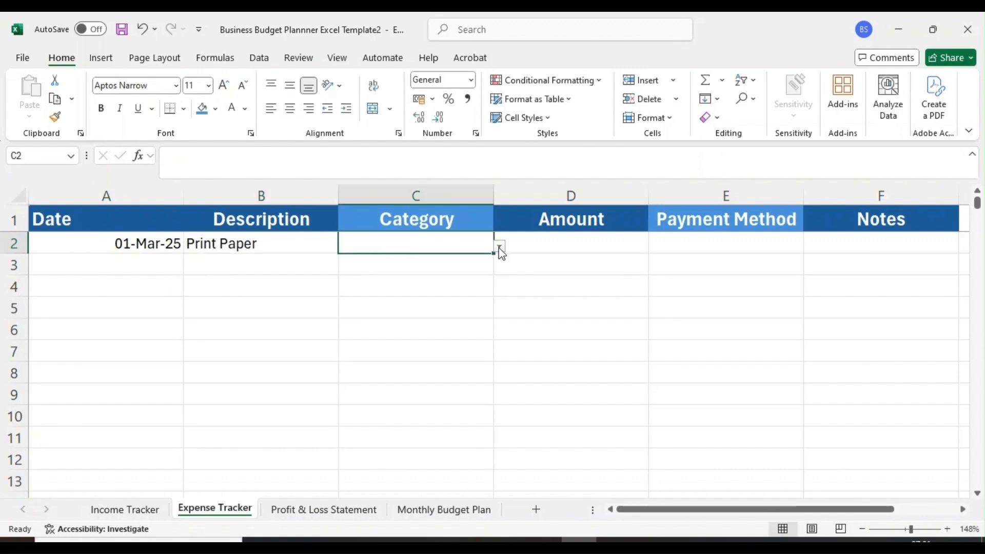
left_click(500, 249)
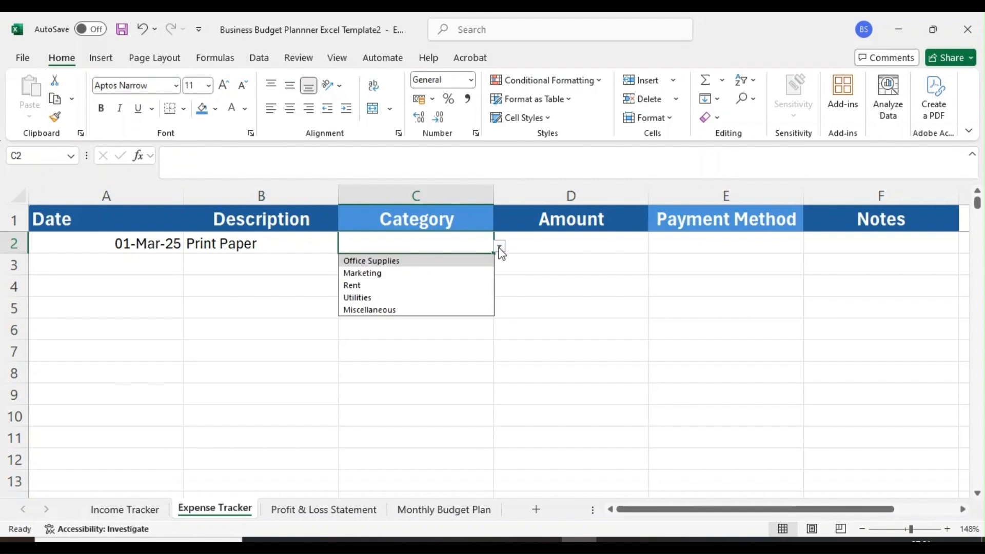
left_click(410, 263)
left_click(548, 248)
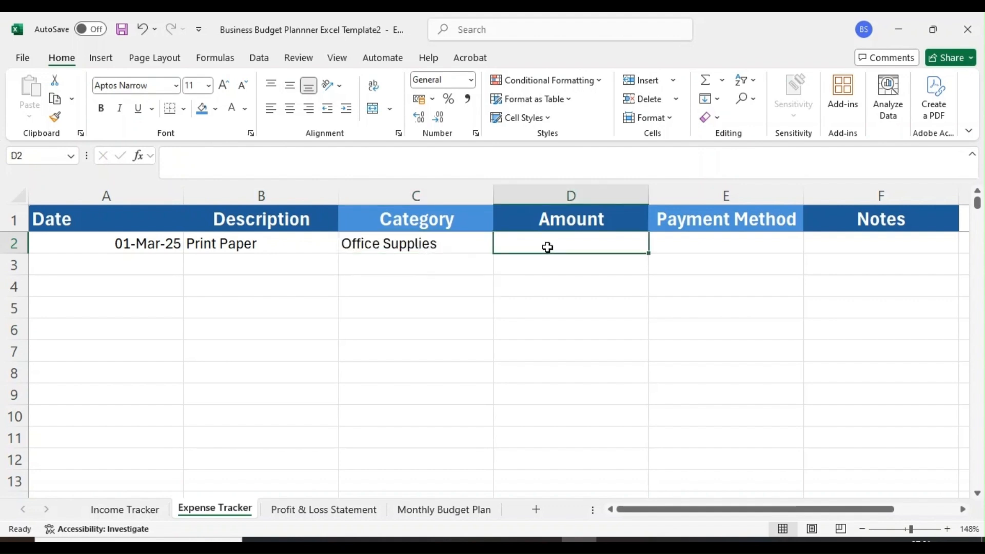
type("25")
key("Return")
Format the Amount column as Currency with two decimal places and the $ English (United States) symbol
left_click(609, 244)
left_click(581, 194)
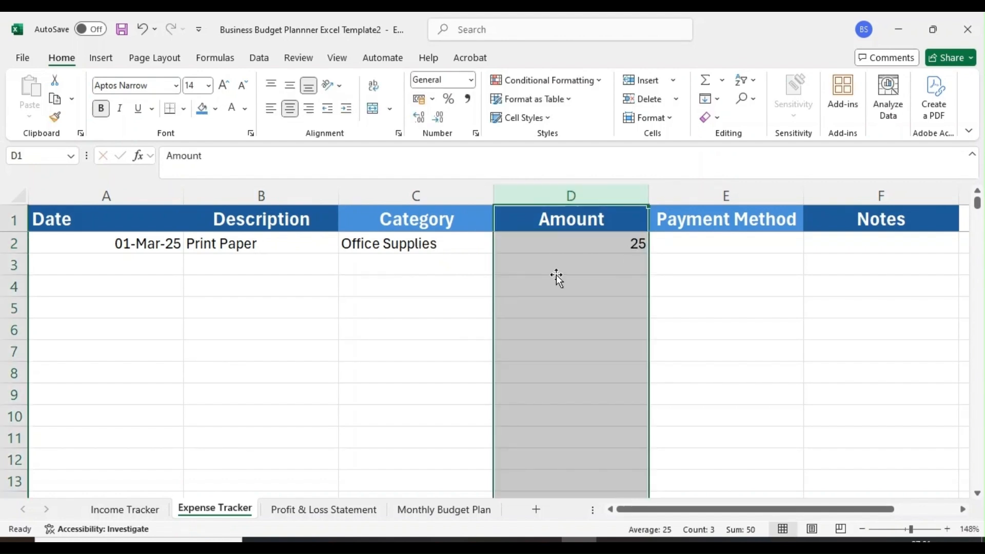
right_click(601, 311)
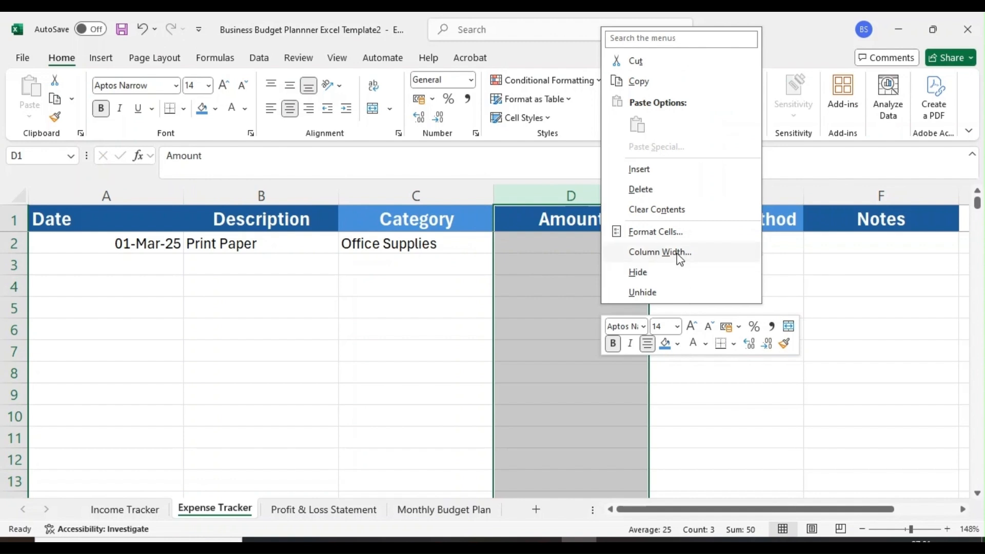
left_click(663, 233)
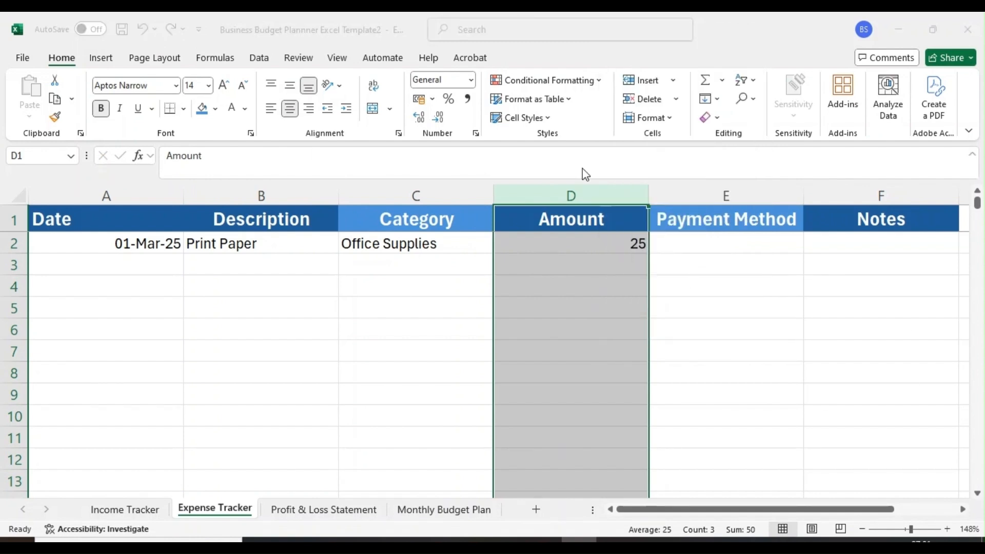
left_click(547, 134)
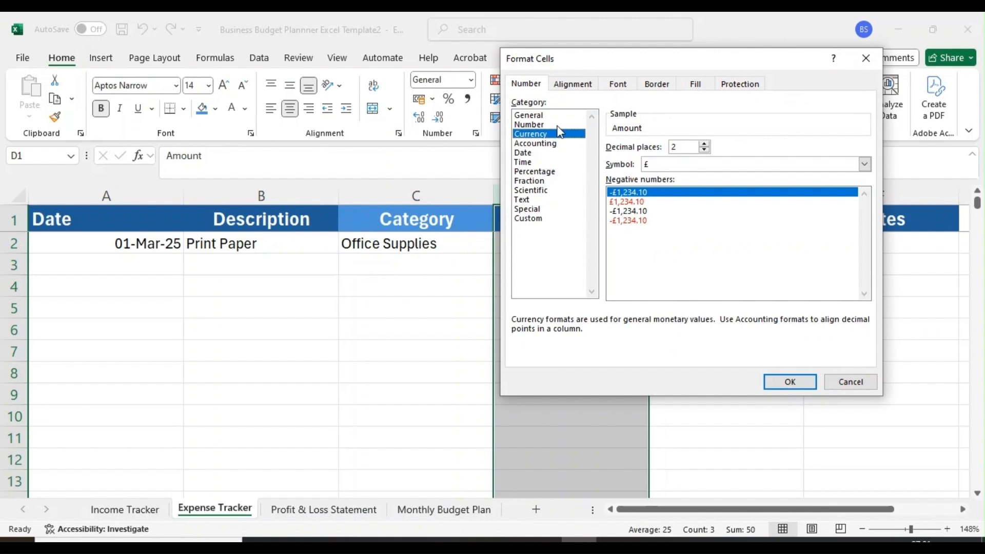
left_click(804, 165)
left_click(805, 167)
scroll(694, 313, "down", 2)
scroll(703, 323, "down", 3)
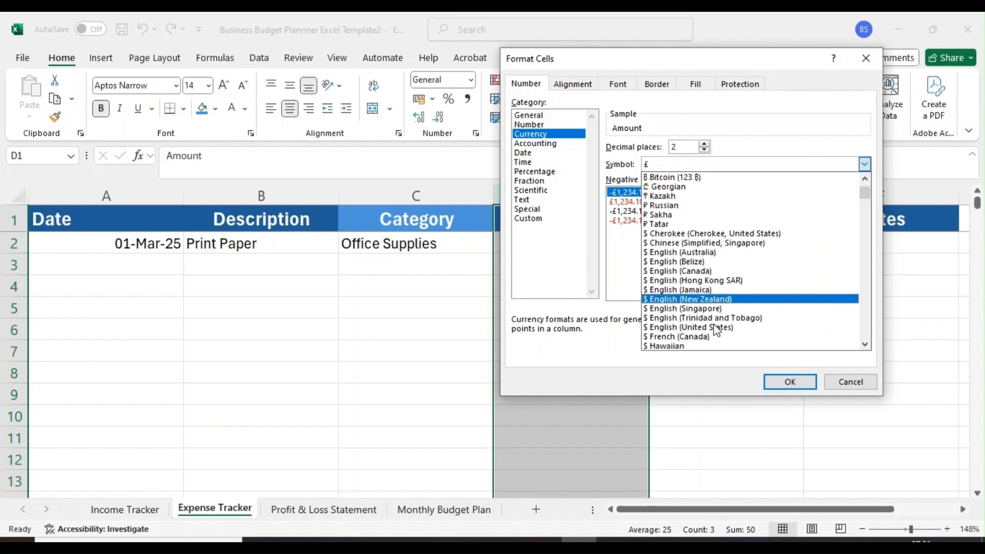
left_click(716, 329)
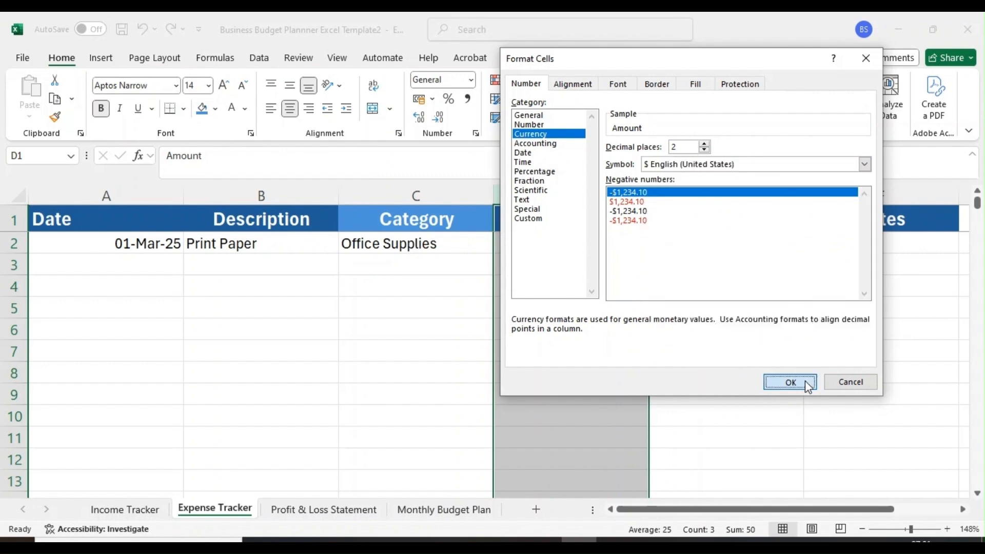
left_click(805, 380)
left_click(575, 283)
Choose PayPal as the payment method in E2 and enter the note "Paid in Full" in F2
left_click(755, 245)
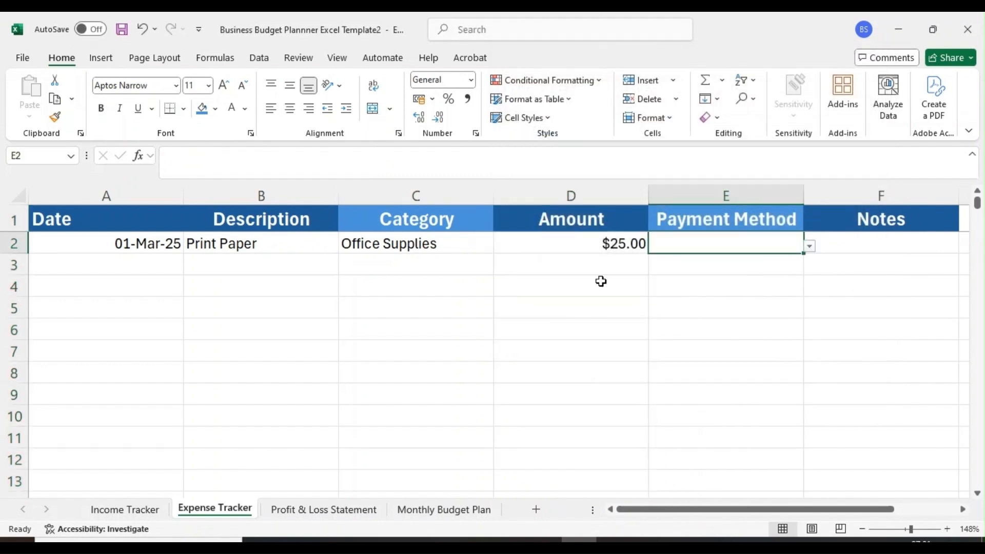
left_click(810, 247)
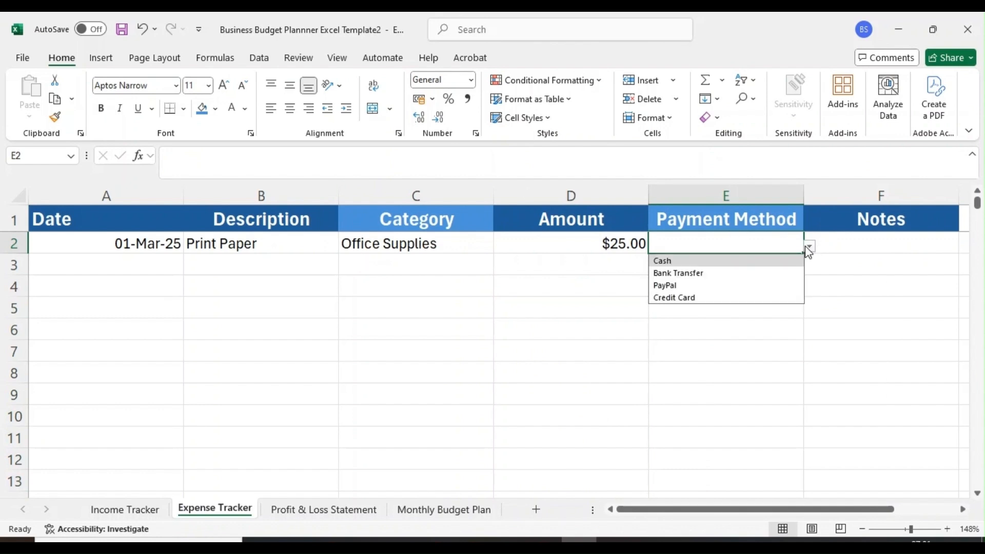
left_click(688, 288)
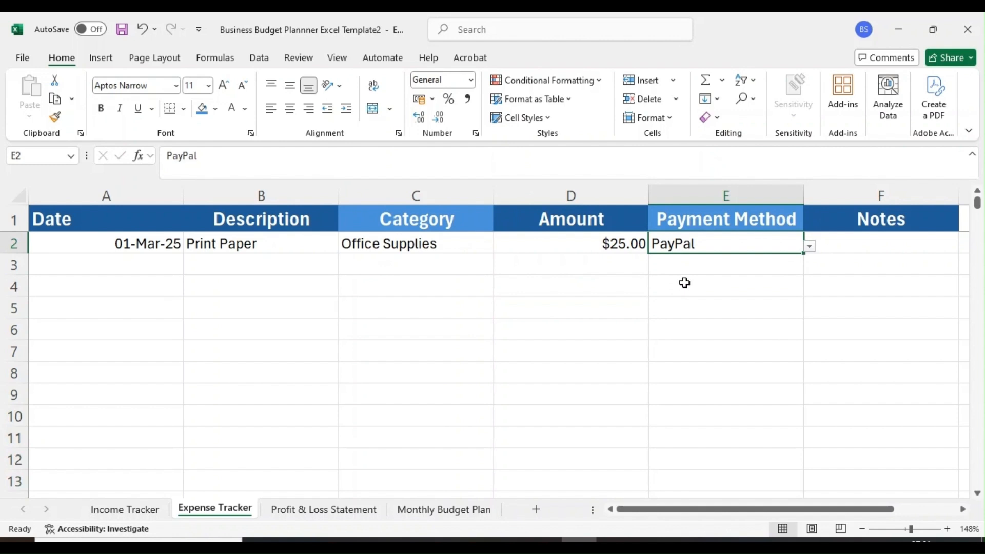
left_click(865, 242)
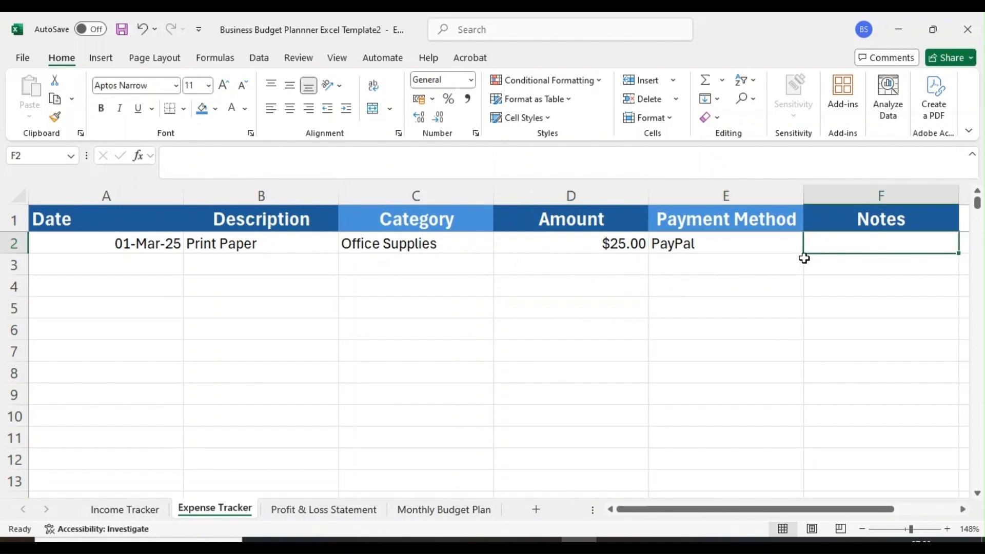
type("Paid i")
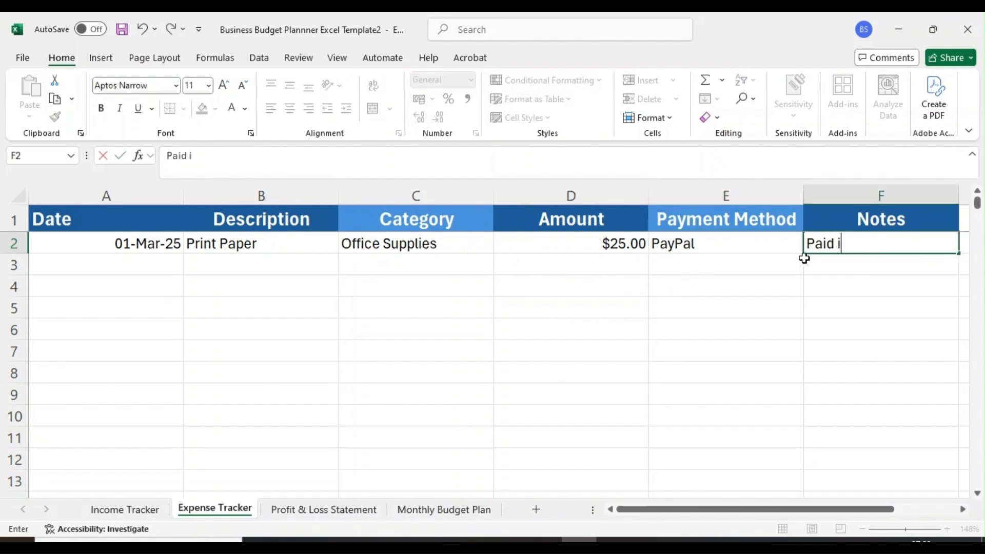
type("n Full")
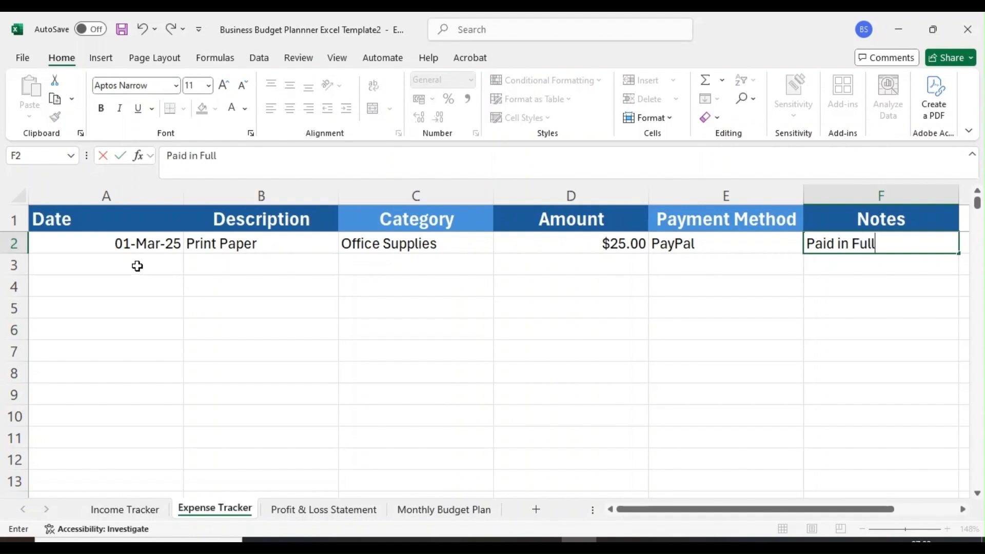
Enter the date 5 March 2025 in A3 and the description "Facebook Ads" in B3
left_click(136, 264)
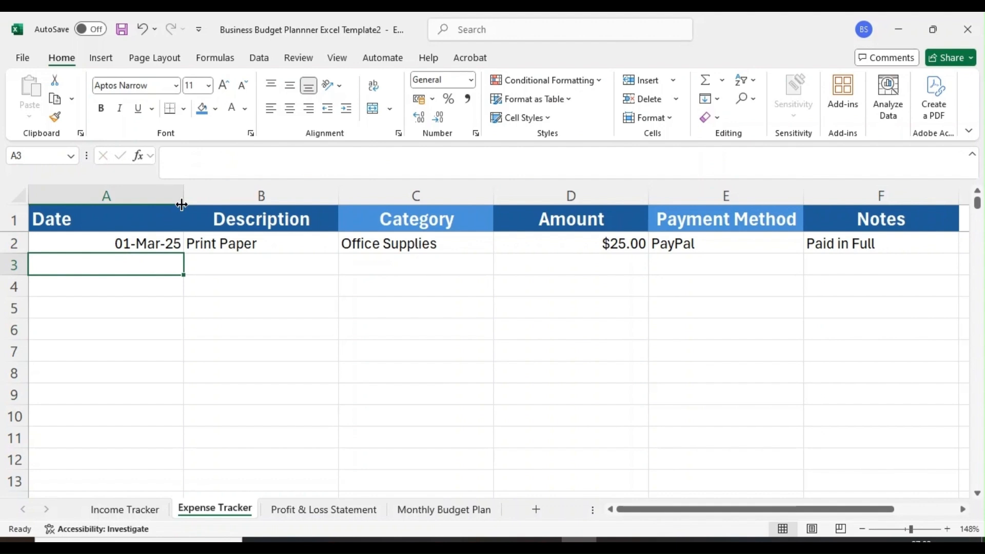
type("5 mar 25")
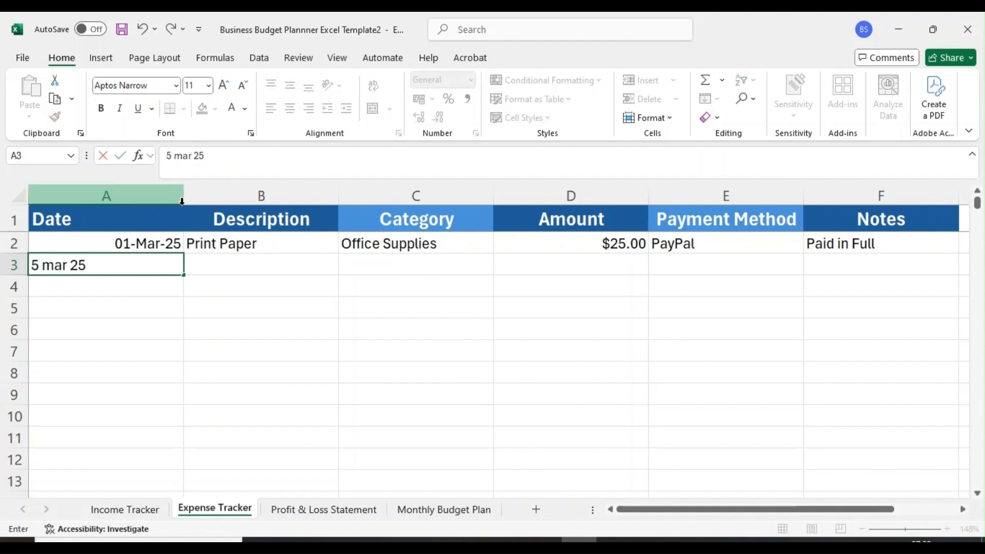
key("Return")
left_click(241, 269)
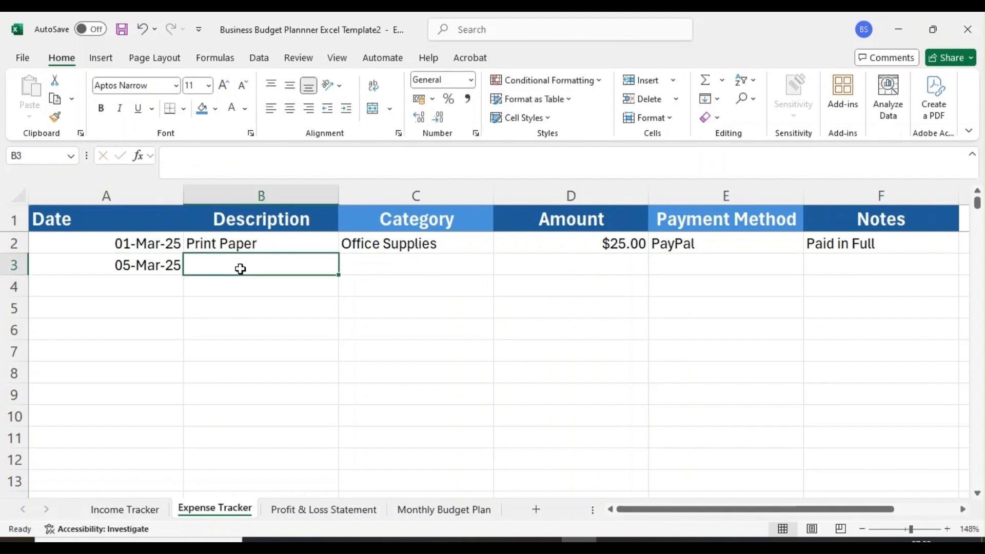
type("Facebook")
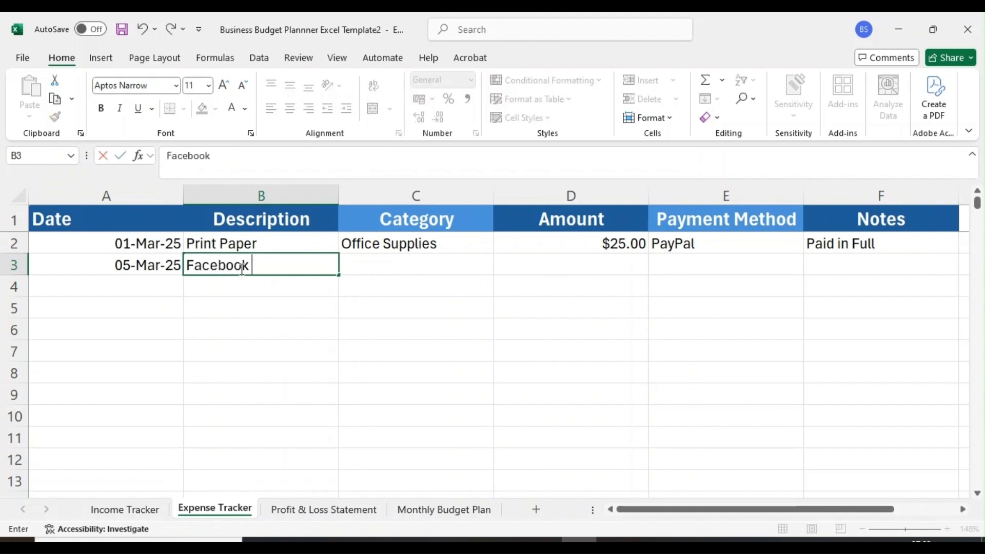
type(" Ads")
Choose Marketing as the category in C3 and enter 100 as the amount in D3
left_click(417, 273)
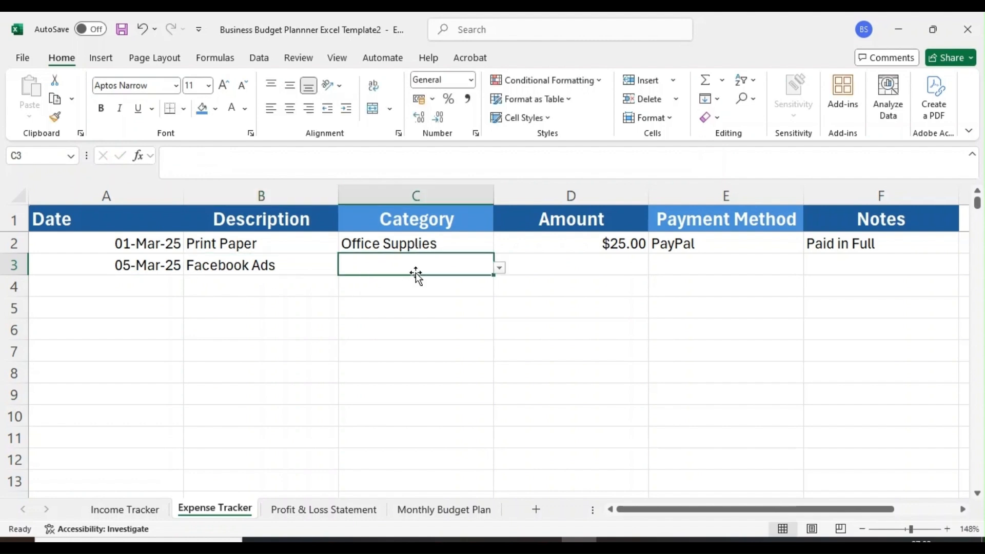
left_click(500, 269)
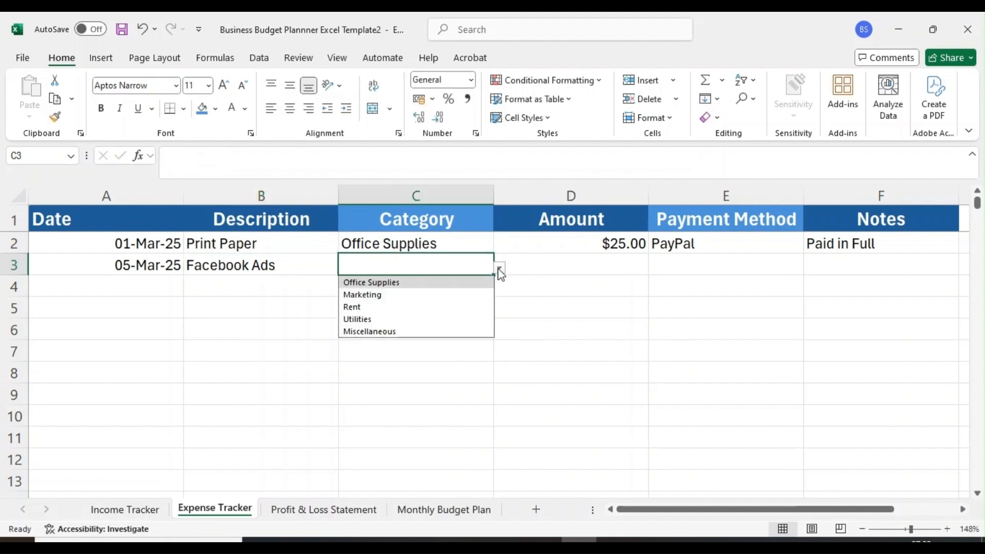
left_click(377, 296)
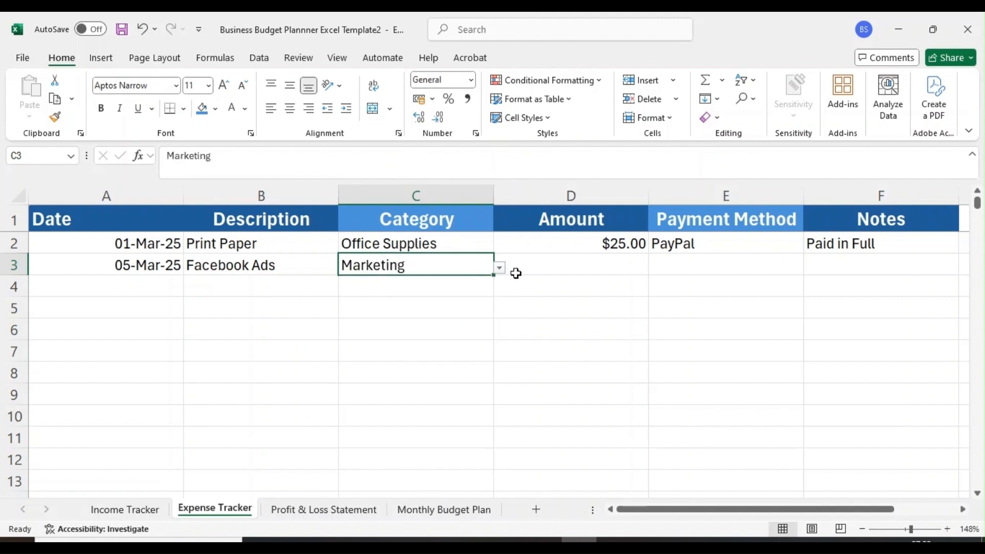
left_click(546, 269)
type("100")
key("Return")
Choose Credit Card as the payment method in E3 and enter the note "One-Time Expense" in F3
left_click(760, 267)
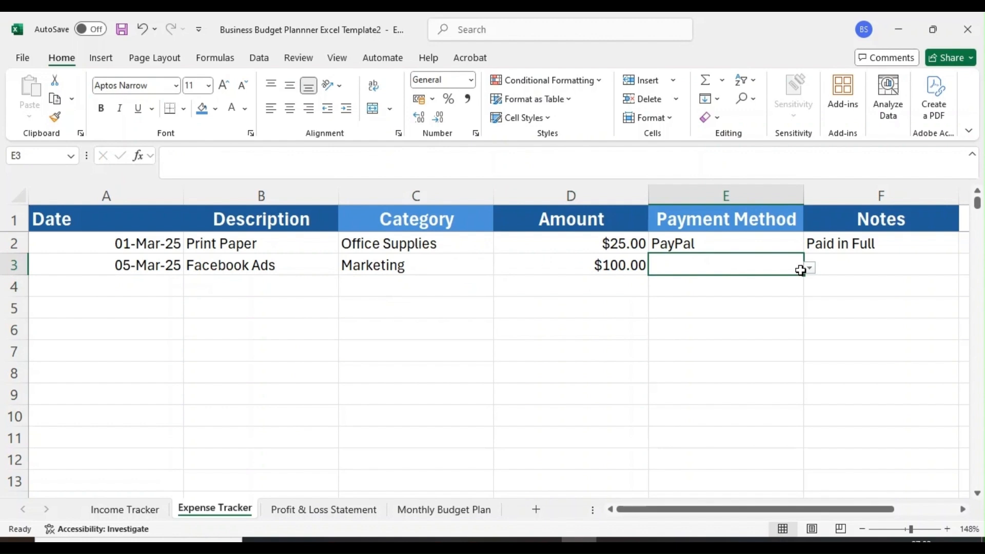
left_click(809, 268)
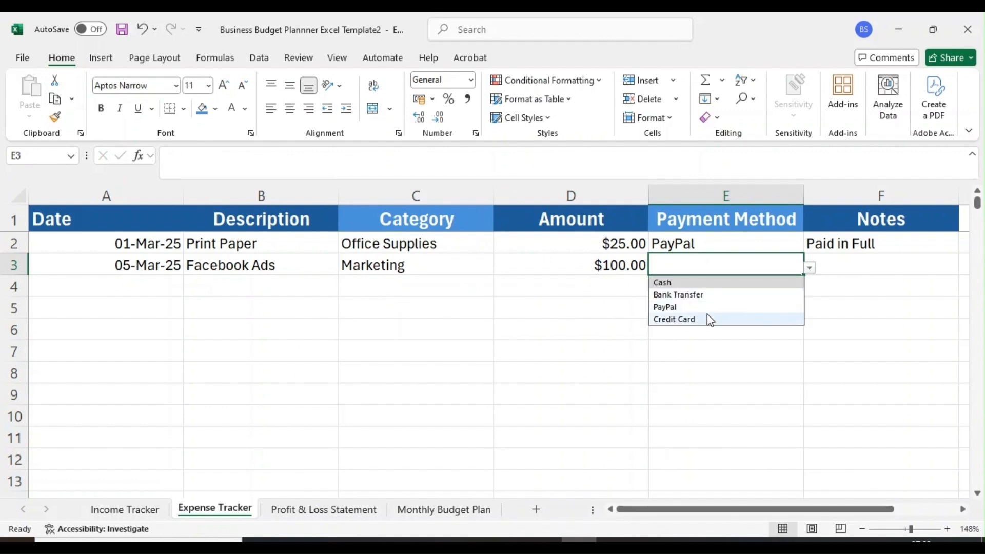
left_click(709, 318)
left_click(908, 267)
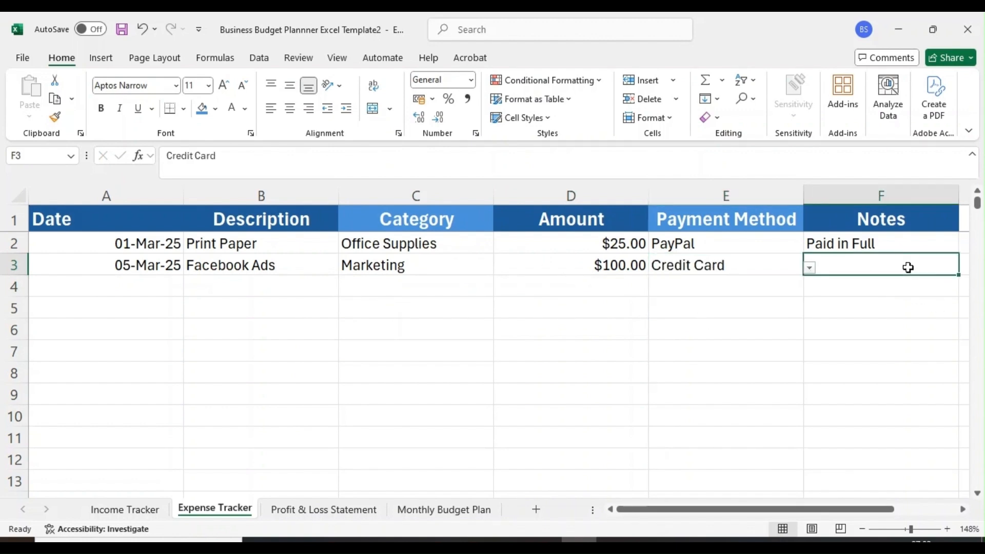
type("One")
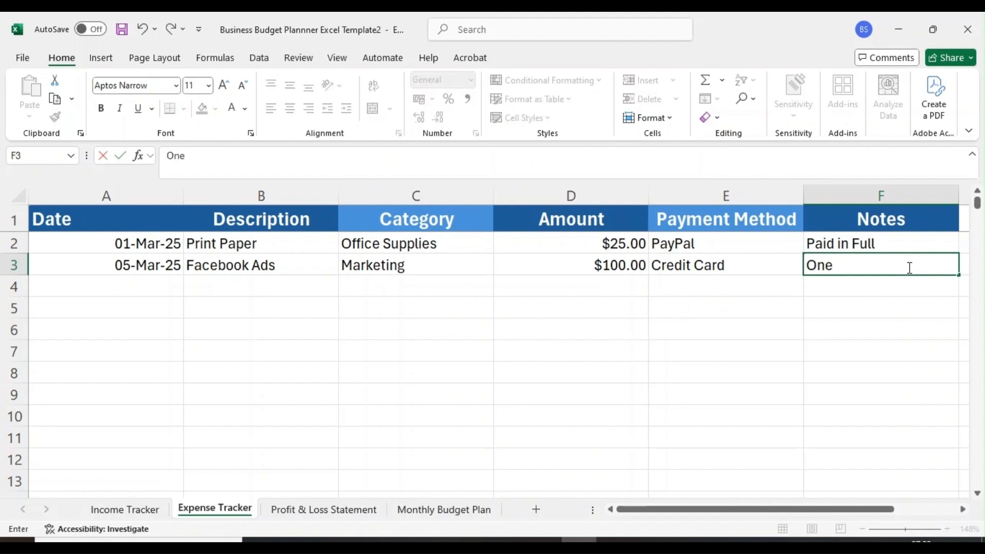
type("-Time Expense")
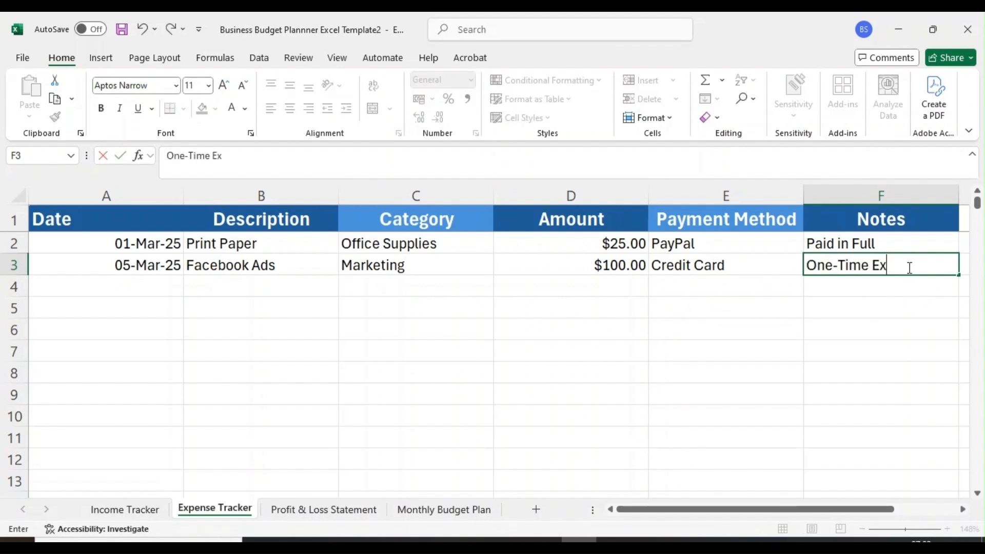
Enter the date 10 March 2025 in A4 and the description "Office Rent" in B4
left_click(149, 292)
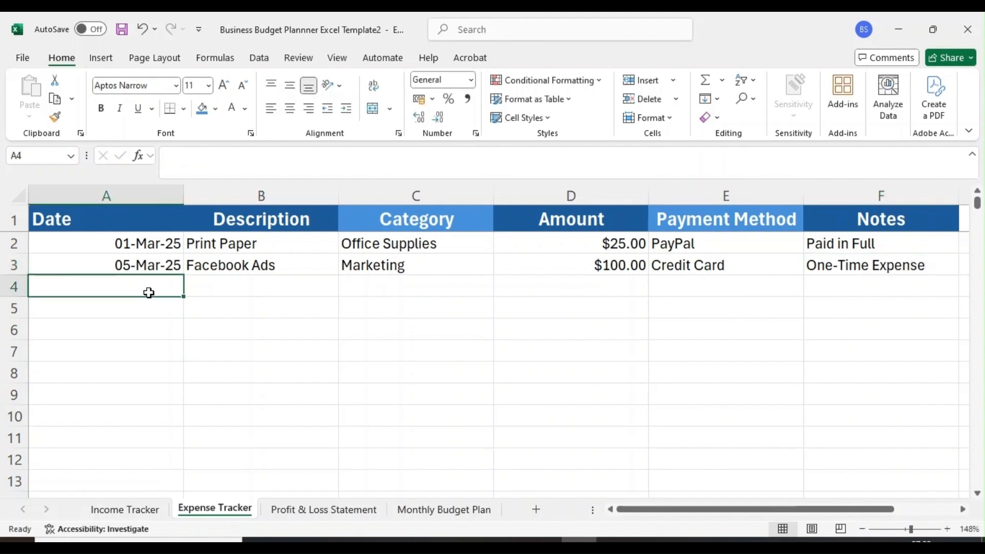
type("10 mar")
key("Return")
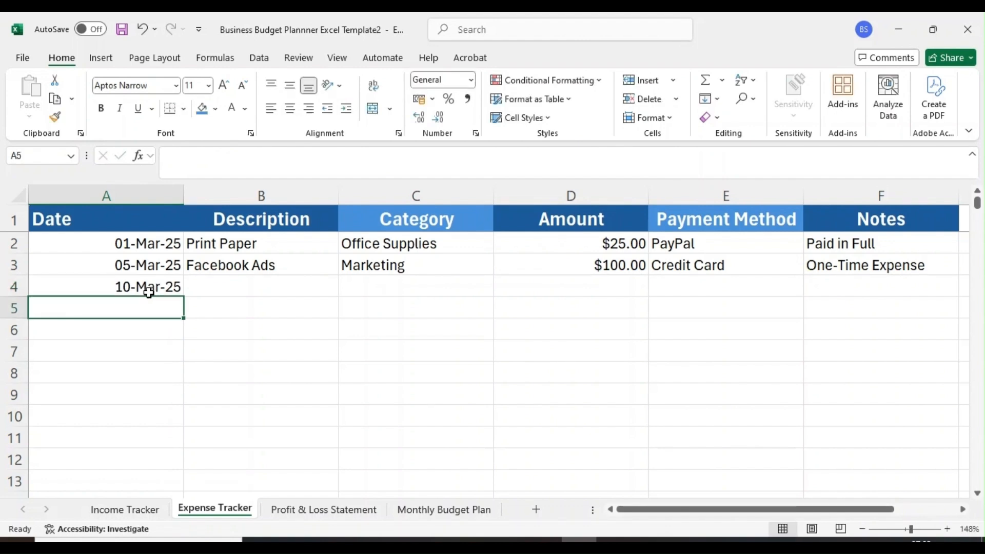
left_click(250, 289)
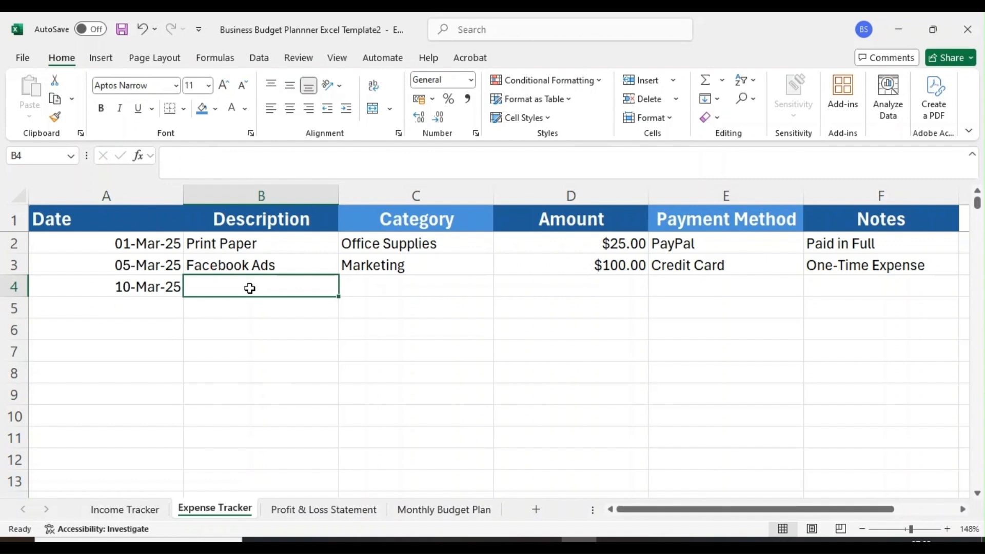
type("Office Rent")
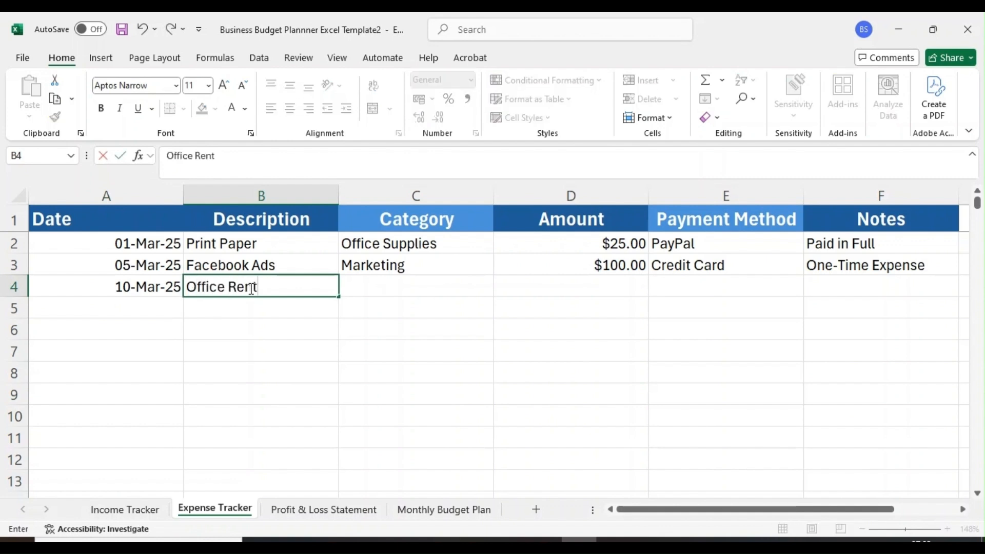
Choose Rent as the category in C4 and enter 800 as the amount in D4
left_click(435, 287)
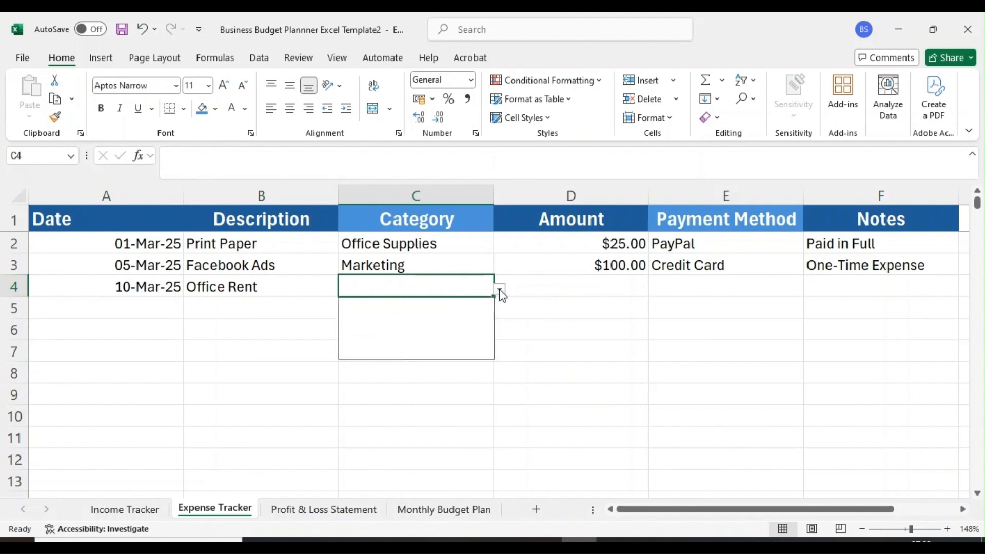
left_click(500, 291)
left_click(411, 332)
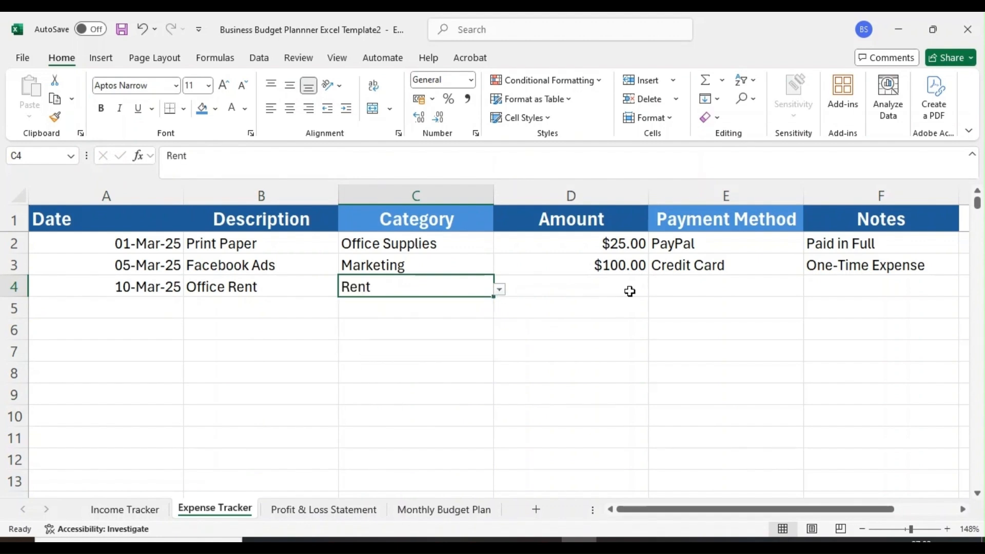
left_click(630, 292)
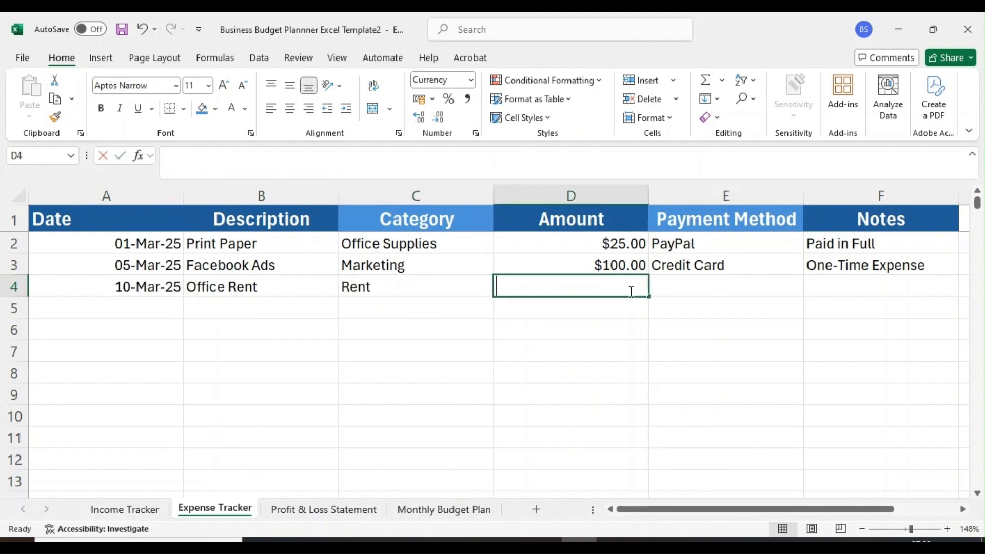
type("800")
key("Return")
Choose Bank Transfer as the payment method in E4 and enter the note "Paid in Full" in F4
left_click(710, 289)
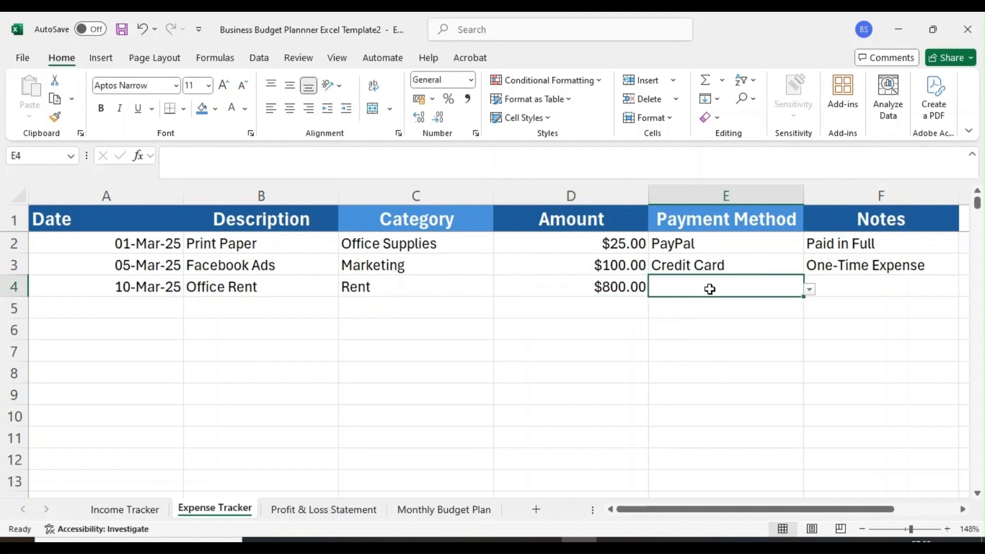
left_click(811, 291)
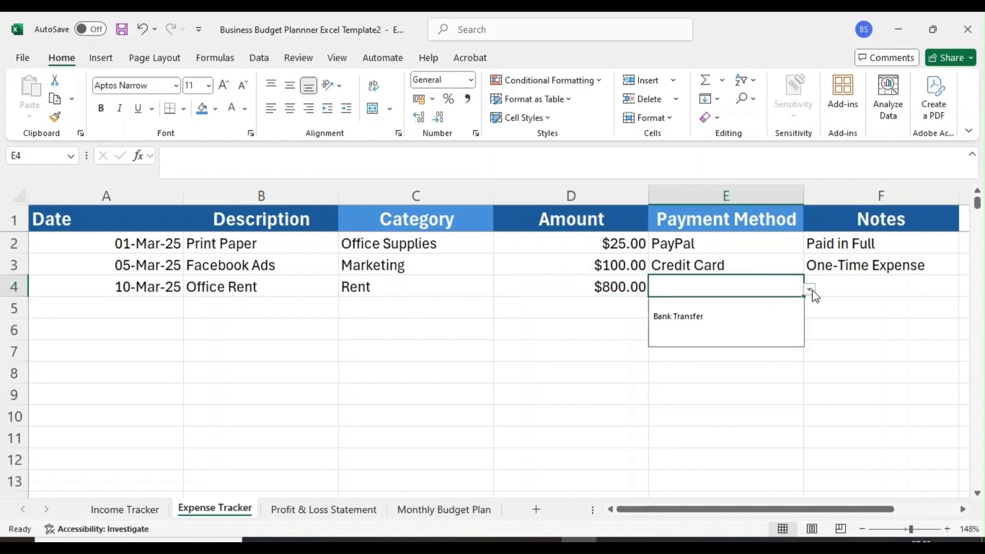
left_click(721, 316)
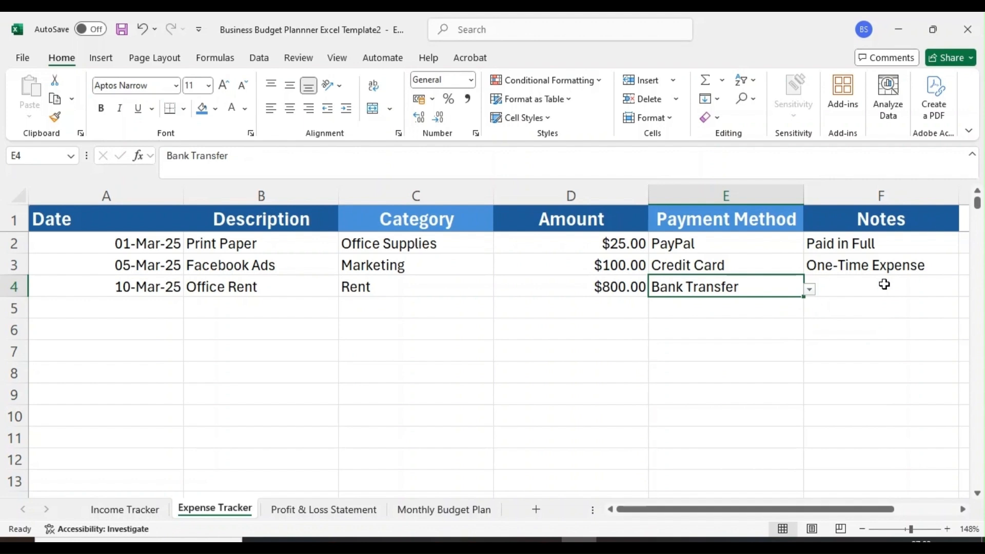
left_click(883, 286)
type("Paid in Full")
key("Return")
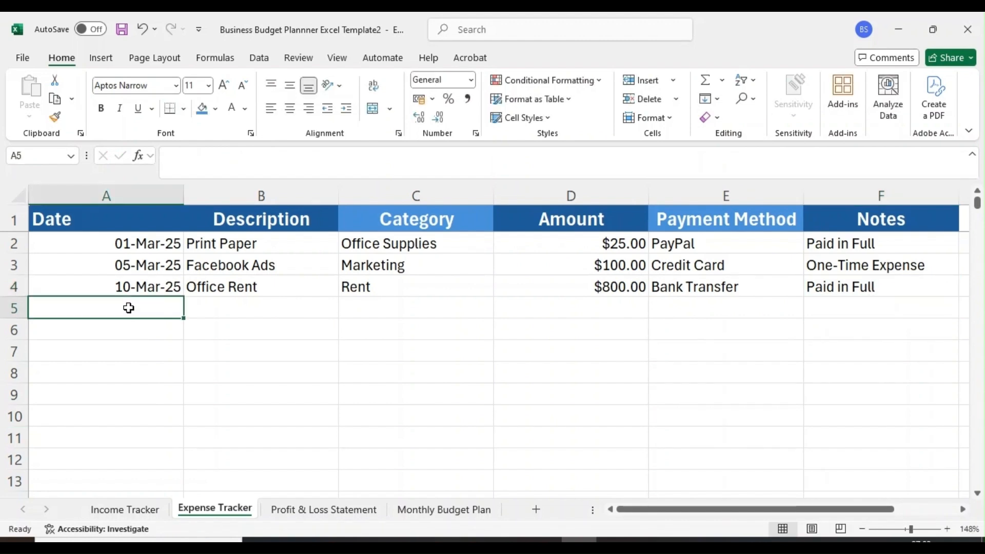
Enter the date 12 March 2025 in A5 and the description "Electricity Bill" in B5
type("12 mar")
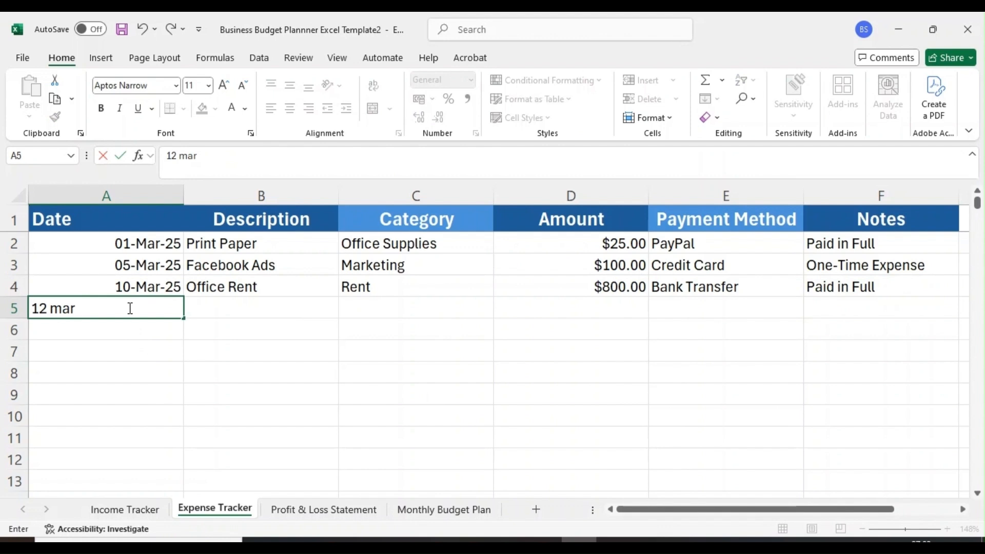
key("Return")
left_click(269, 312)
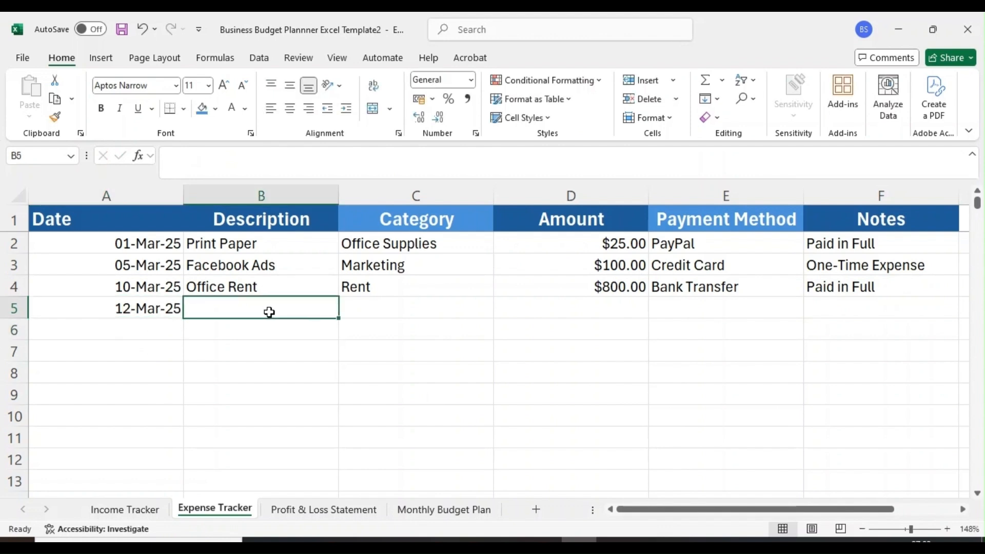
type("Electricity")
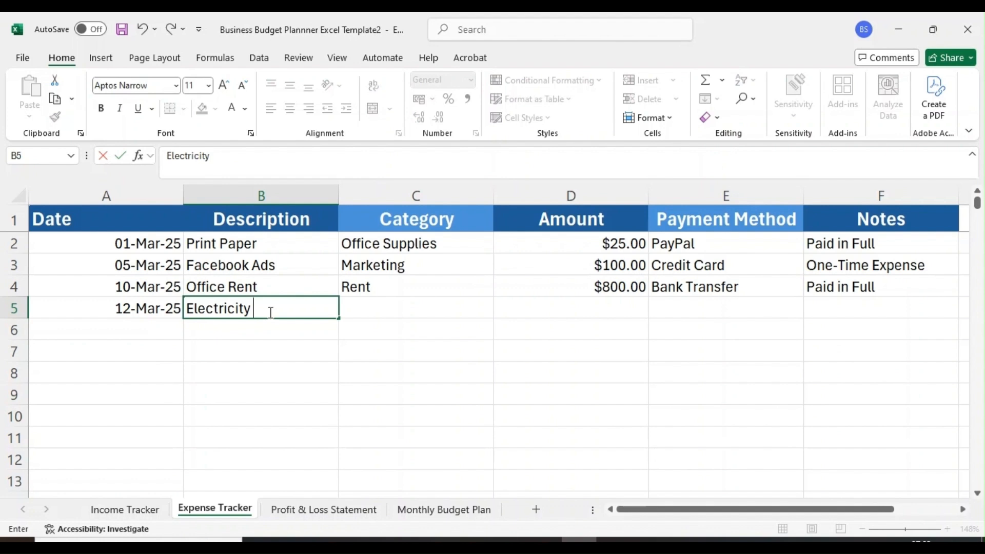
type(" Bill")
key("ctrl+Return")
Choose Utilities as the category in C5 and enter 120 as the amount in D5
left_click(373, 312)
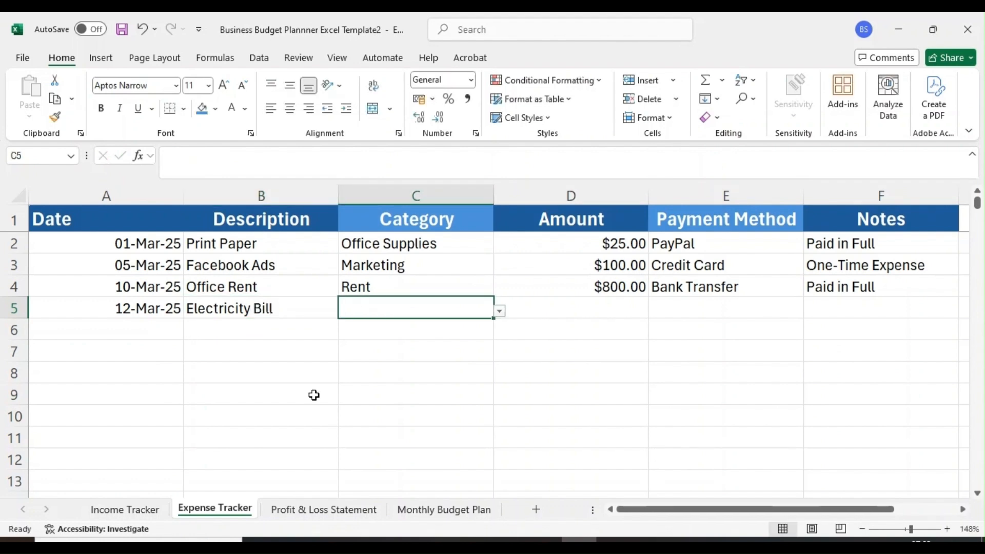
left_click(499, 311)
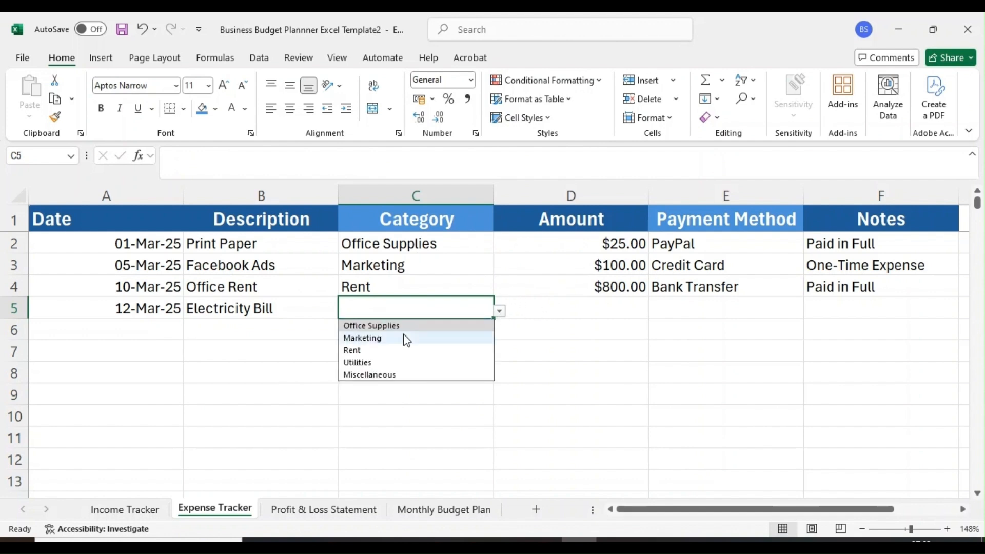
left_click(396, 363)
left_click(611, 311)
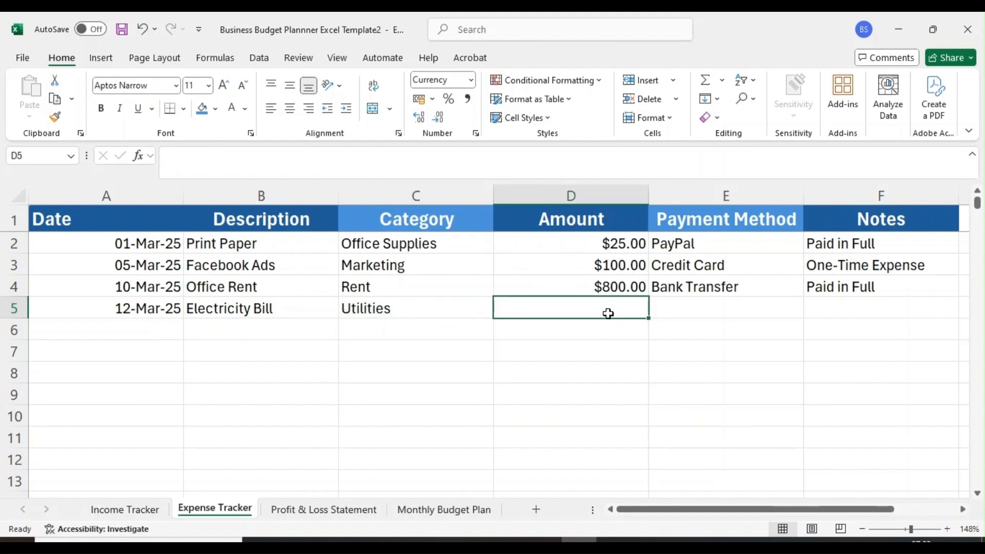
type("120")
key("Return")
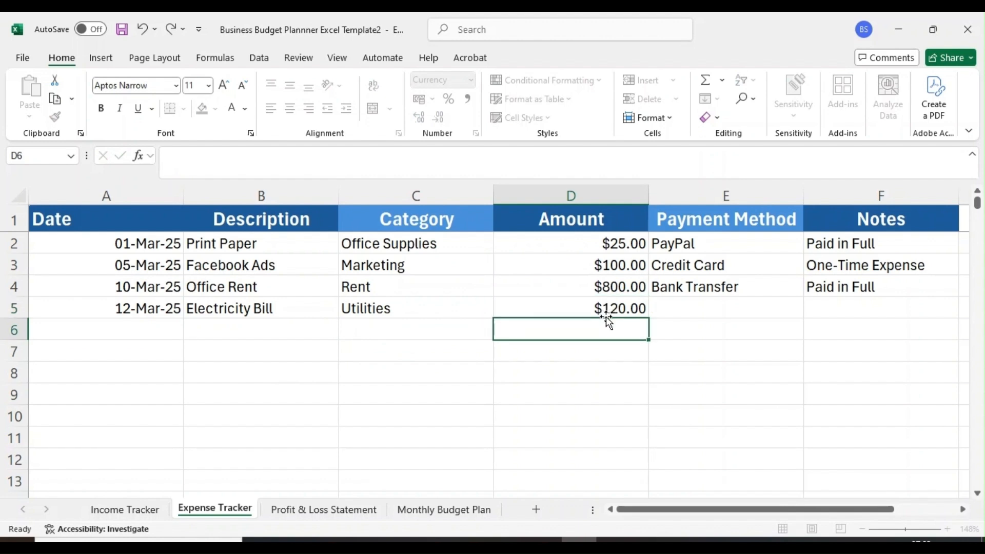
Choose Cash as the payment method in E5 and enter the note "Pending Payment" in F5
left_click(713, 305)
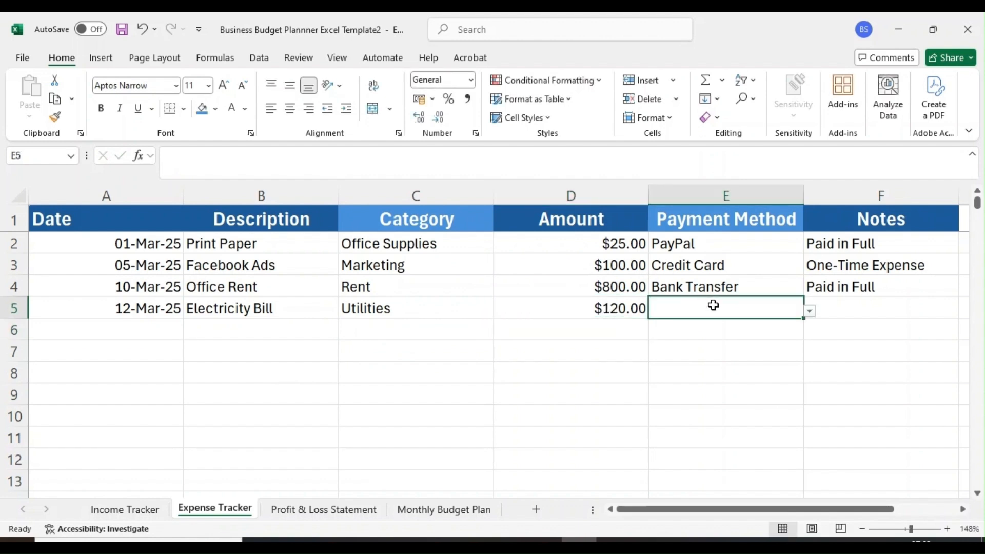
left_click(809, 311)
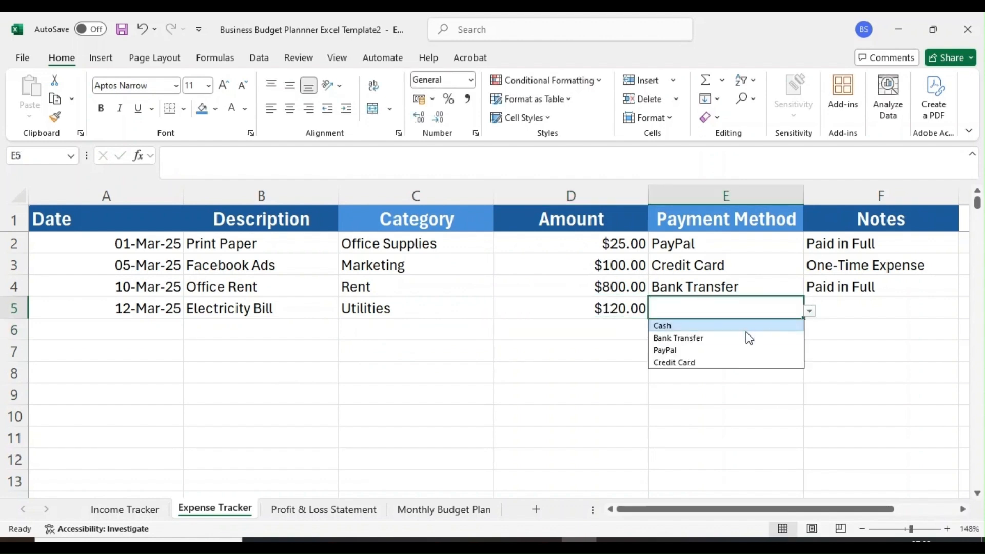
left_click(711, 327)
left_click(865, 306)
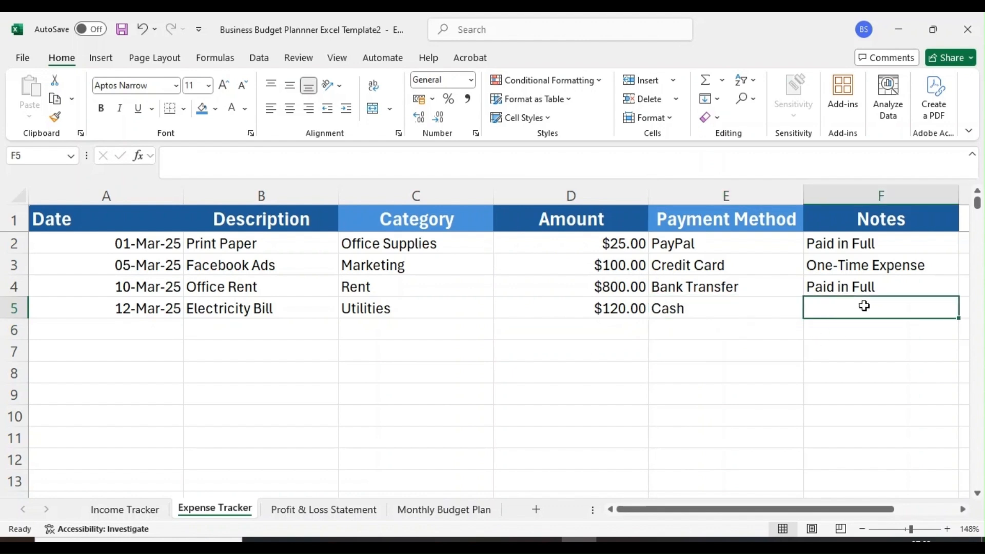
type("Pendi")
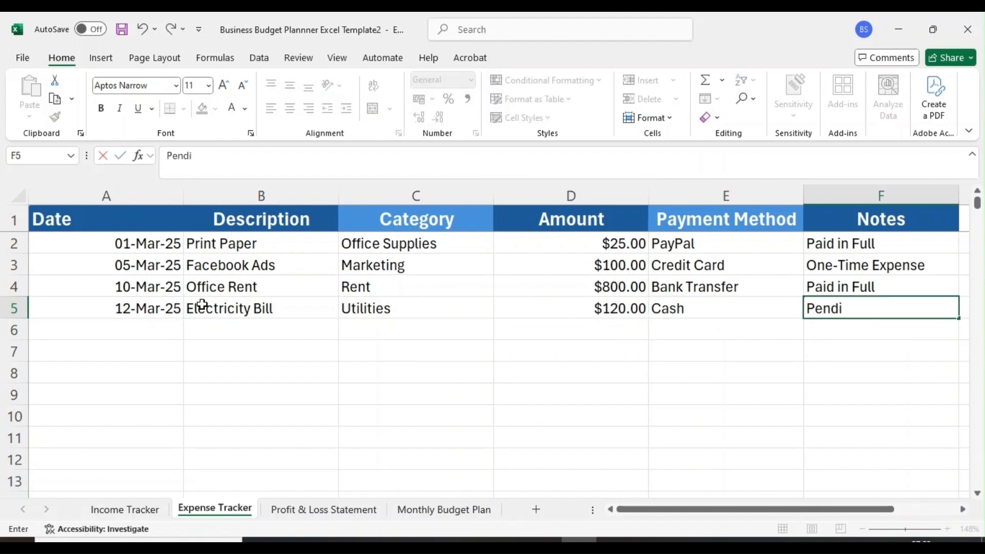
type("ng Payment")
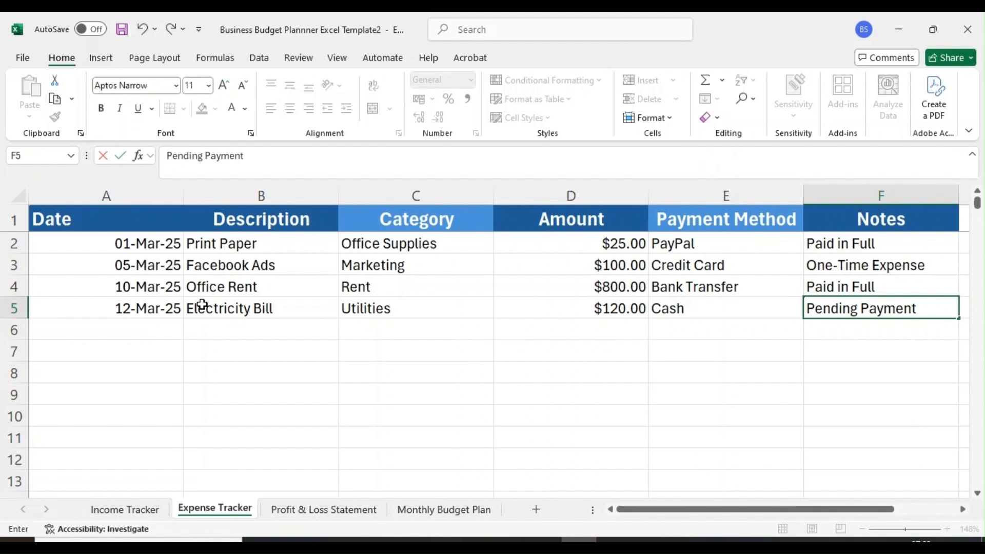
Enter the date 15 March 2025 in A6 and the description "Misc. Expenses" in B6
left_click(128, 329)
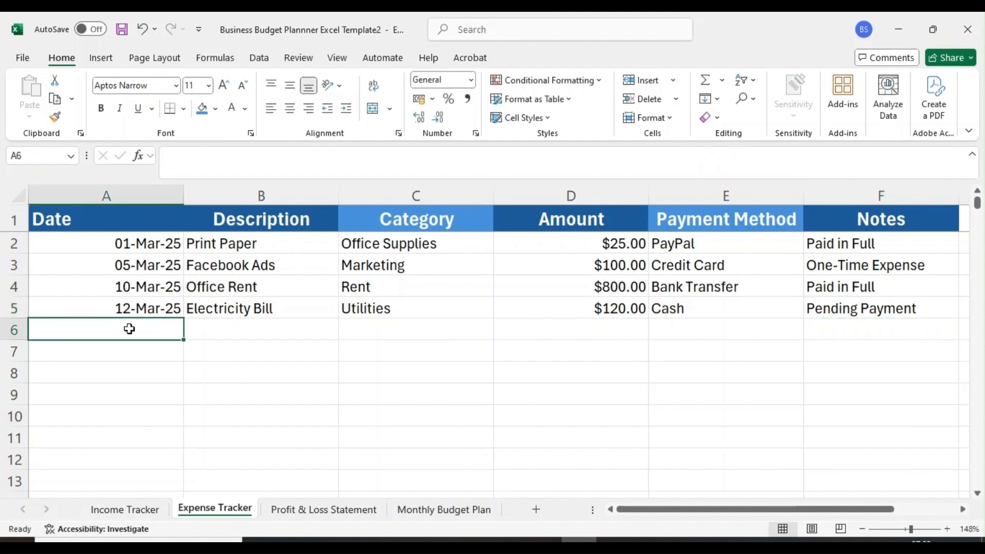
type("15 mar 25")
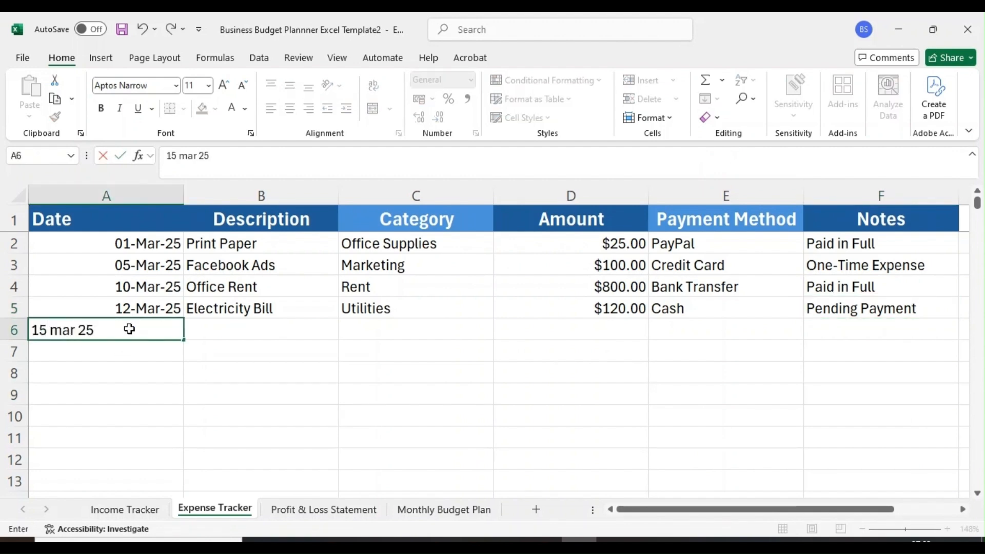
key("Return")
left_click(221, 333)
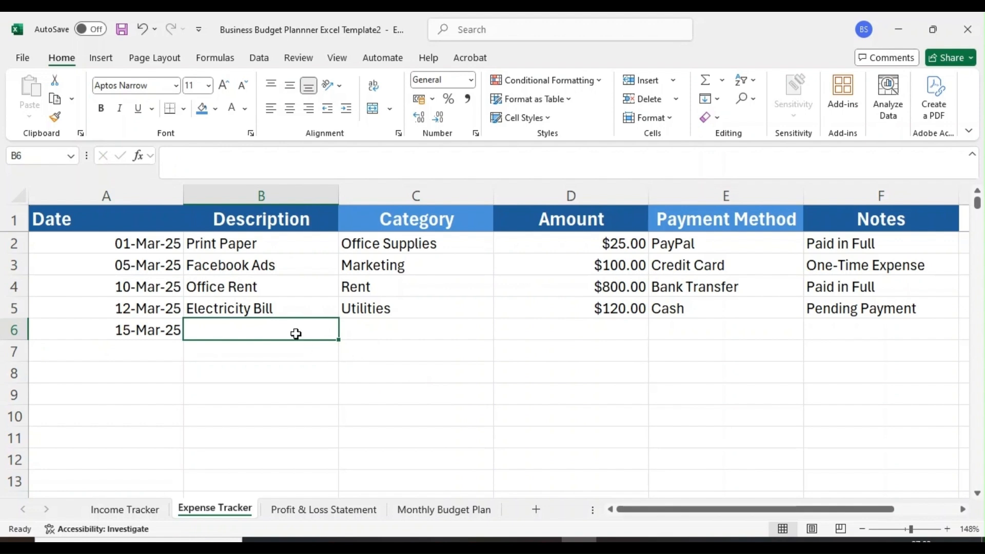
type("Misc,")
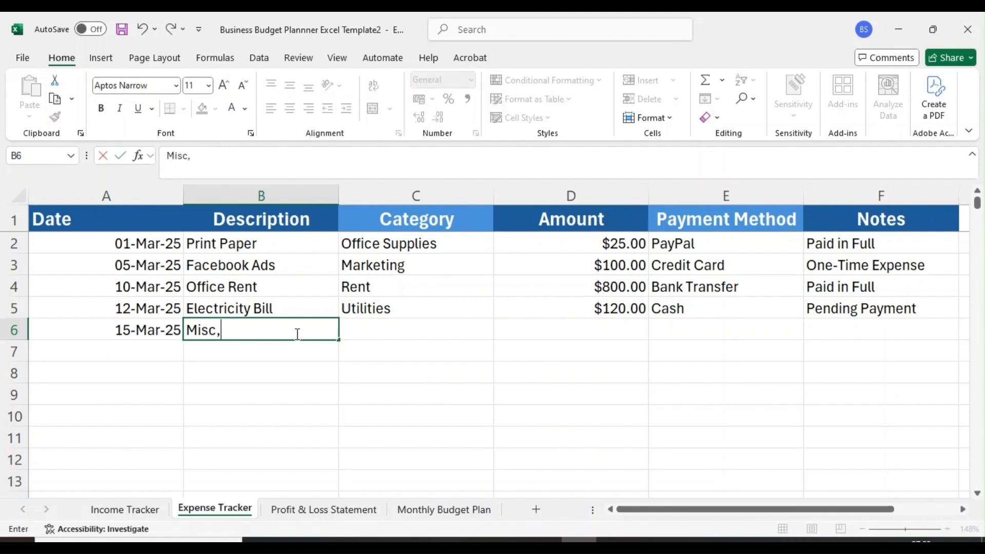
key("BackSpace")
type(". Expenses")
Choose Miscellaneous as the category in C6 and enter 50 as the amount in D6
left_click(380, 328)
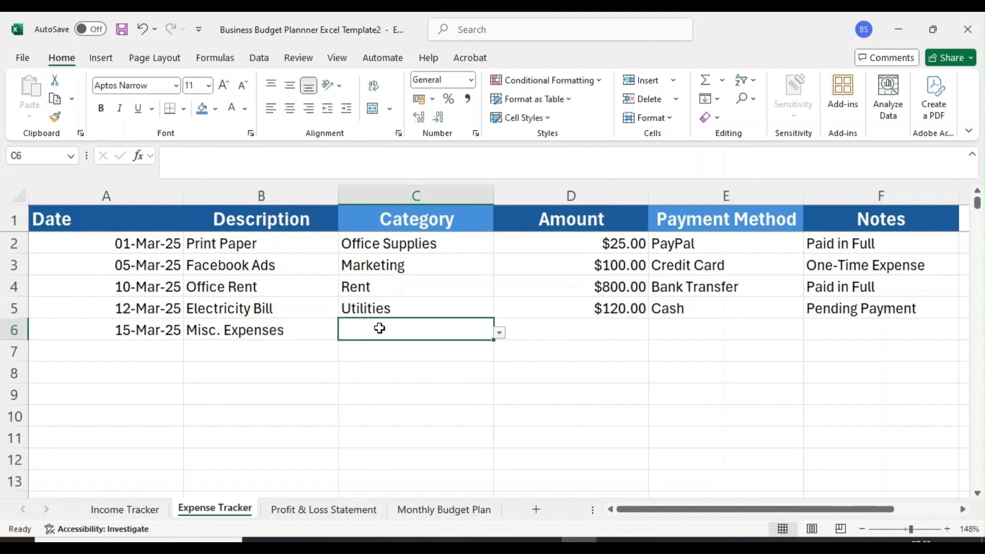
left_click(501, 333)
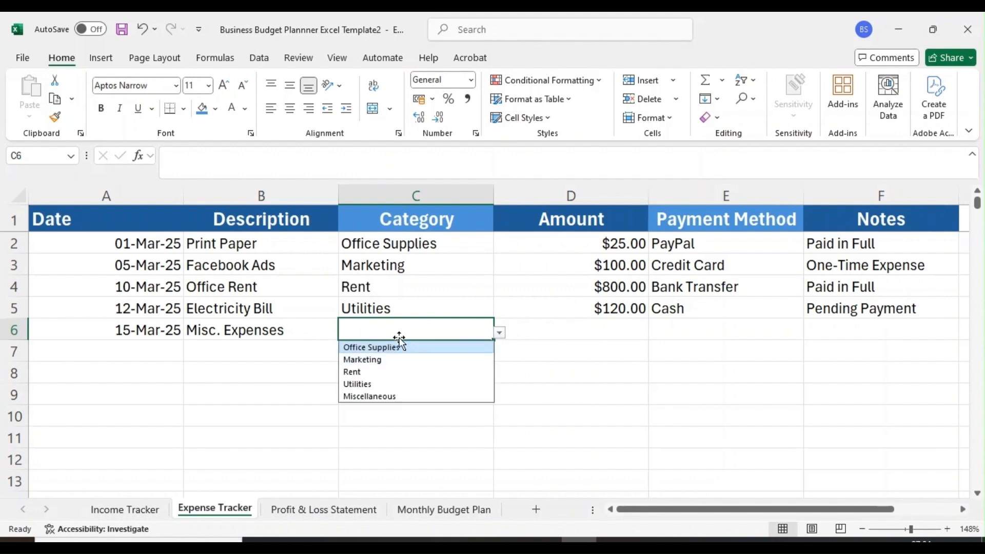
left_click(378, 395)
left_click(553, 331)
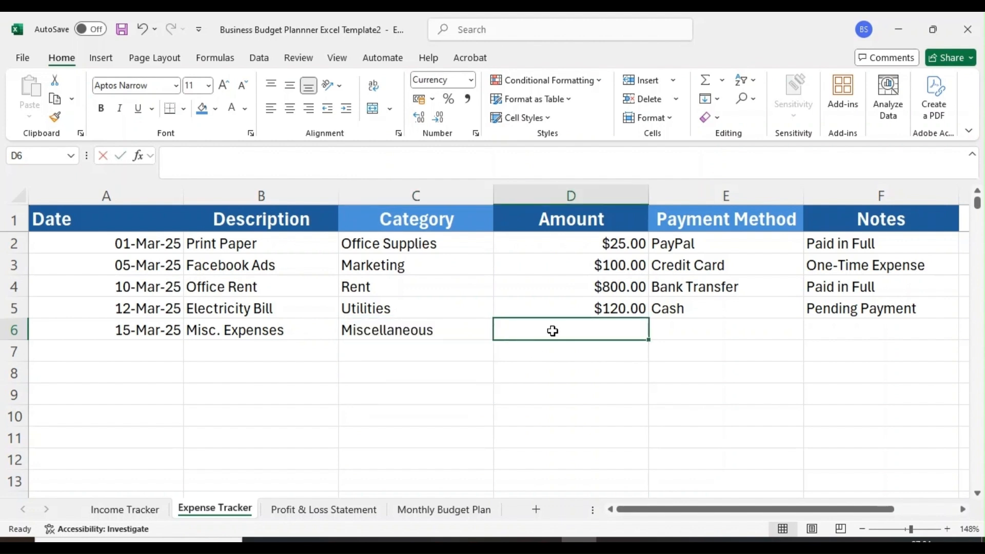
type("50")
key("Return")
Choose Bank Transfer as the payment method in E6 and enter the note "Paid in Full" in F6
left_click(691, 325)
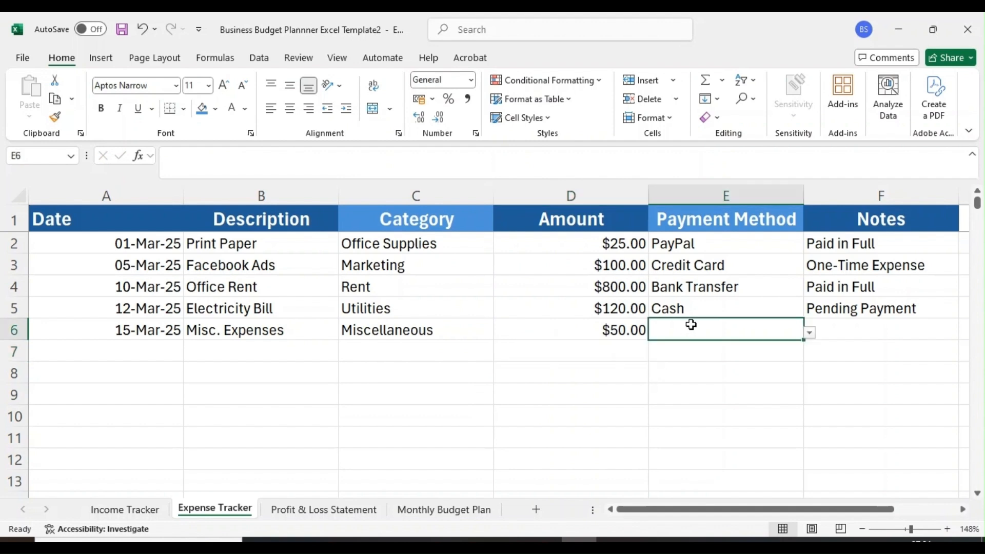
left_click(809, 333)
left_click(682, 359)
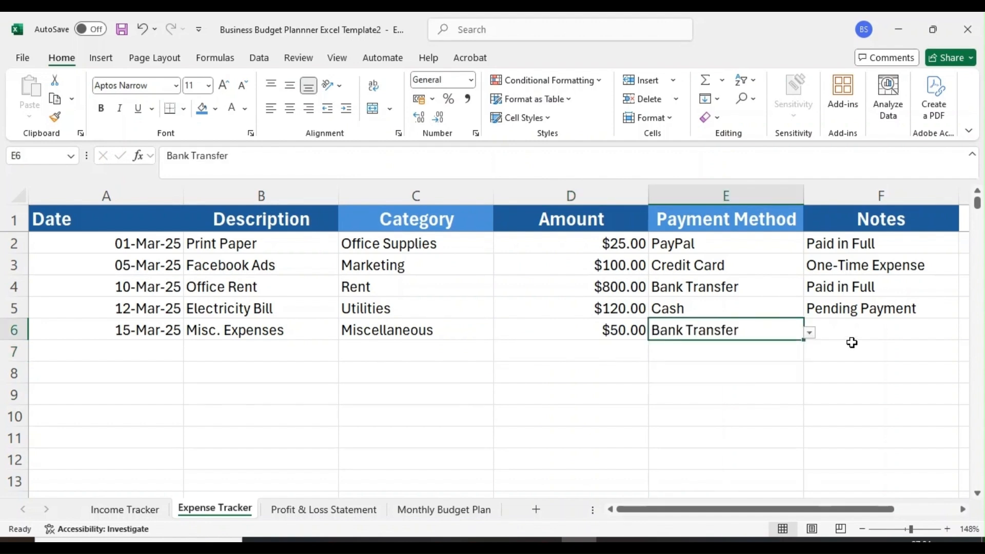
left_click(853, 334)
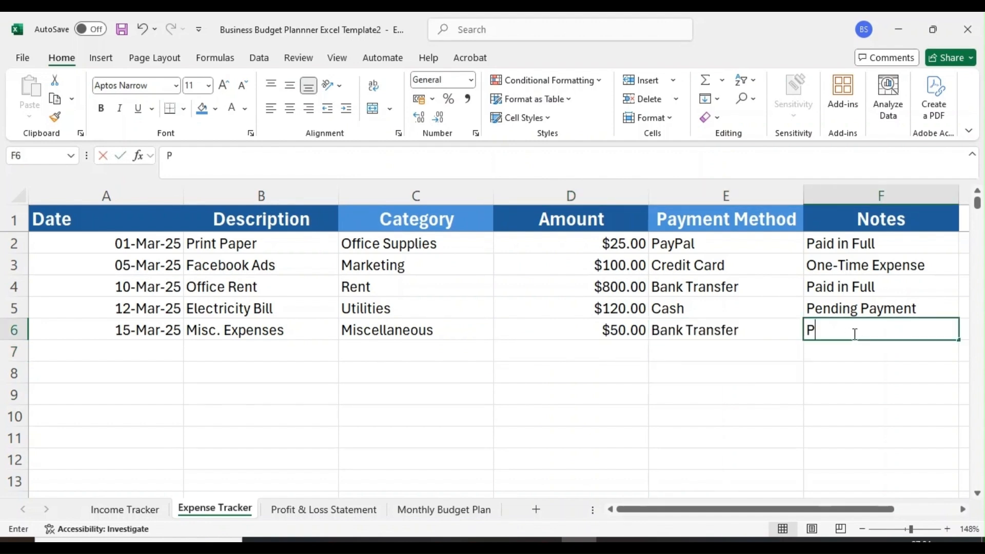
type("Paid in Full")
key("Return")
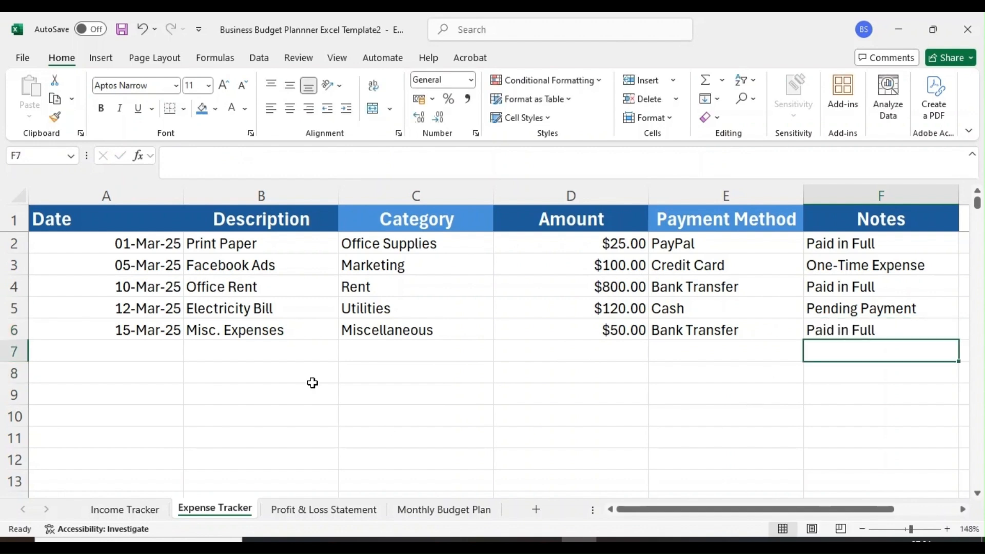
Check the expense total in cell D1001 against the sample amounts in D2:D6
left_click(161, 353)
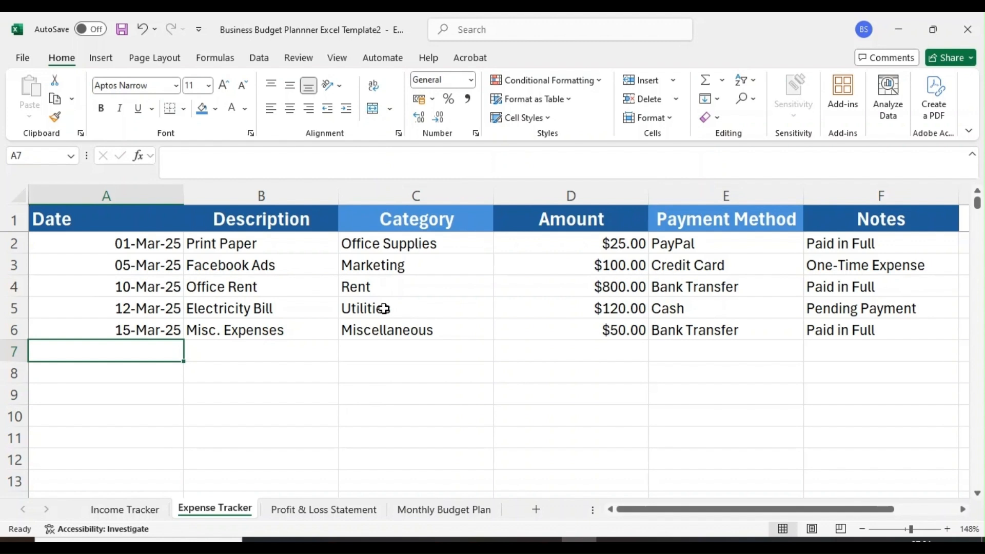
scroll(359, 298, "down", 1)
scroll(318, 318, "up", 1)
left_click(39, 154)
type("D")
key("Escape")
left_click_drag(512, 244, 599, 322)
left_click(38, 154)
type("d")
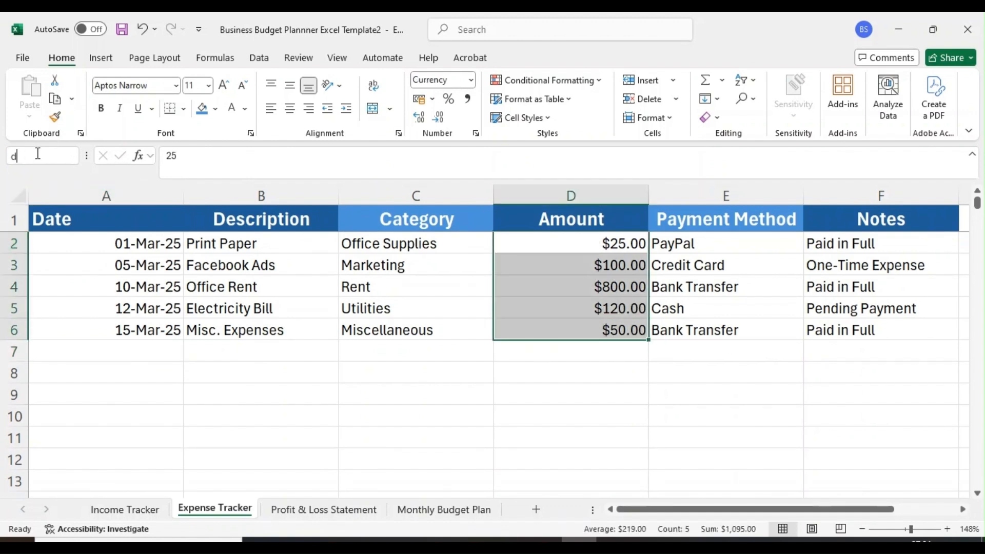
type("1001")
key("Return")
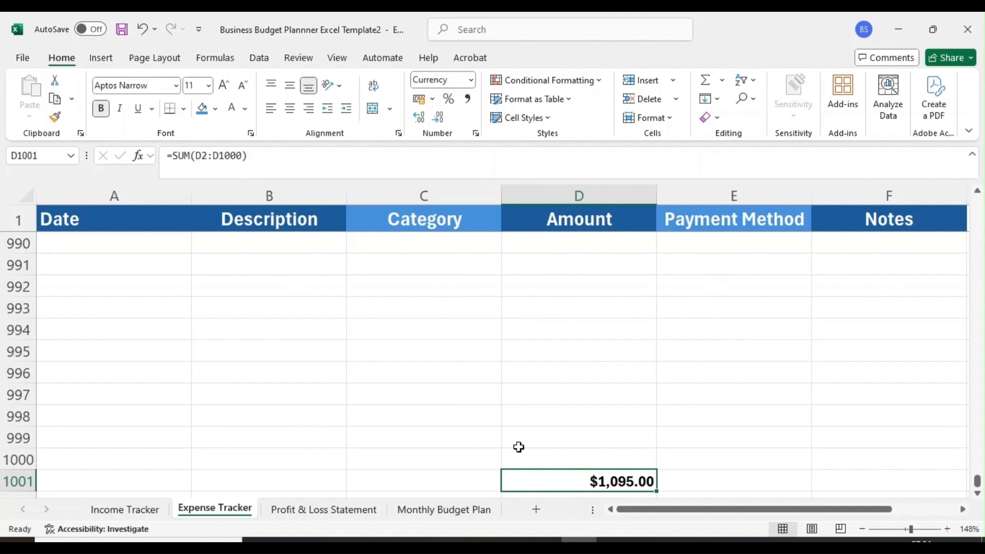
scroll(352, 253, "up", 8)
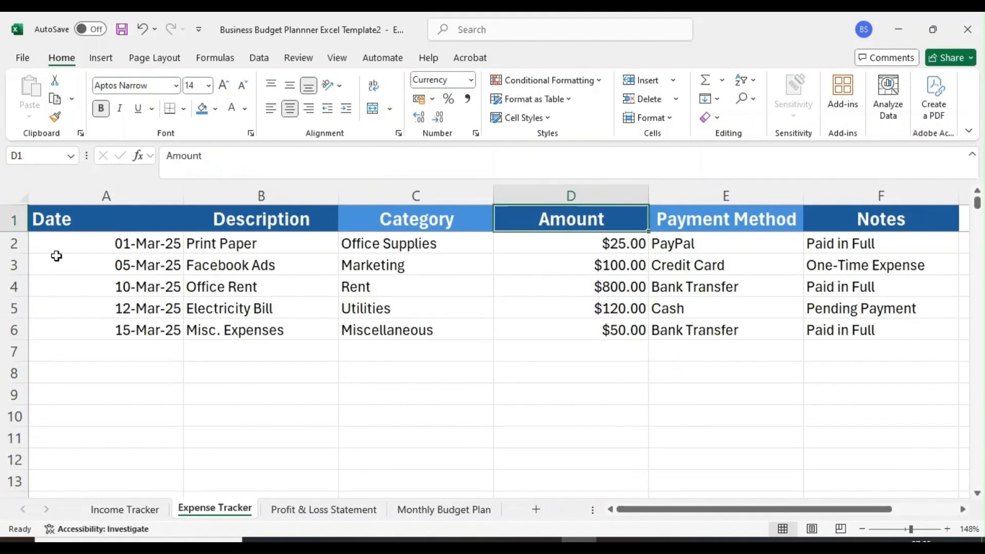
left_click(49, 242)
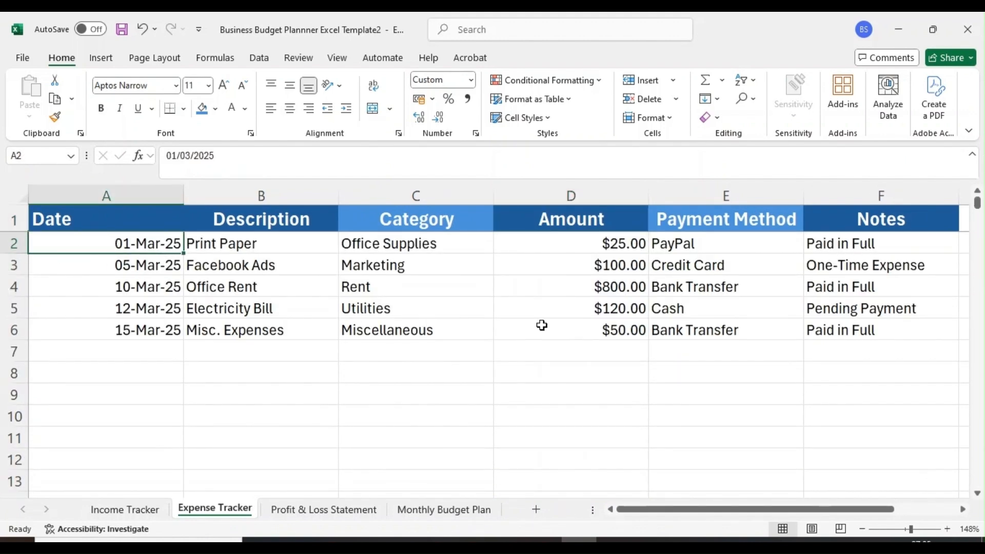
left_click(226, 244)
left_click(411, 239)
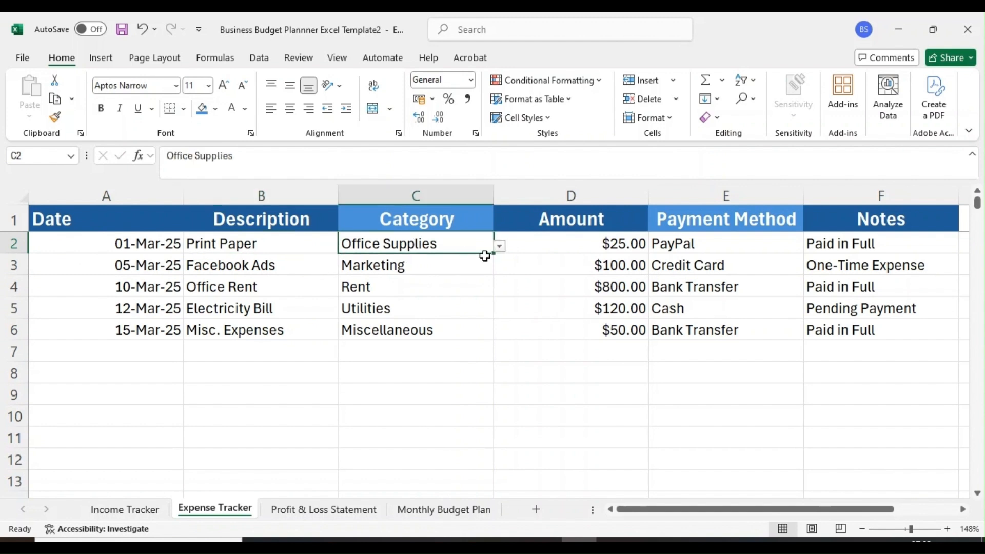
left_click(481, 288)
left_click(739, 304)
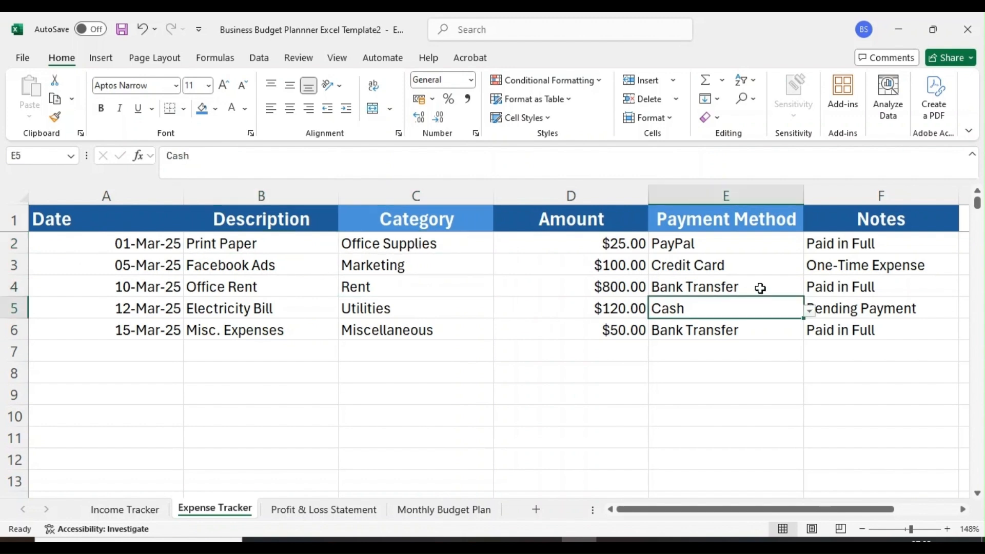
Save the workbook under the file name "Expense Tracker" in the OneDrive Documents folder
left_click(198, 373)
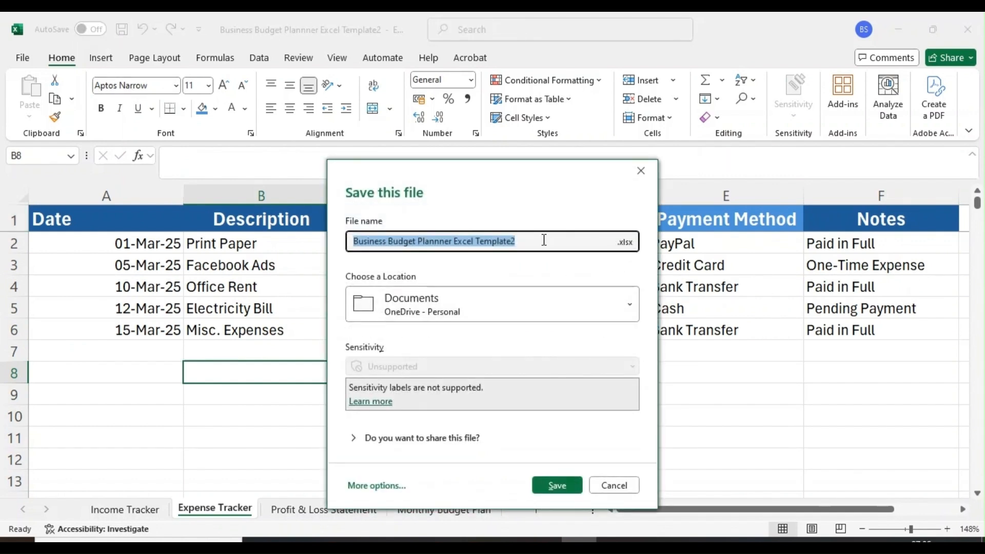
type("Expense")
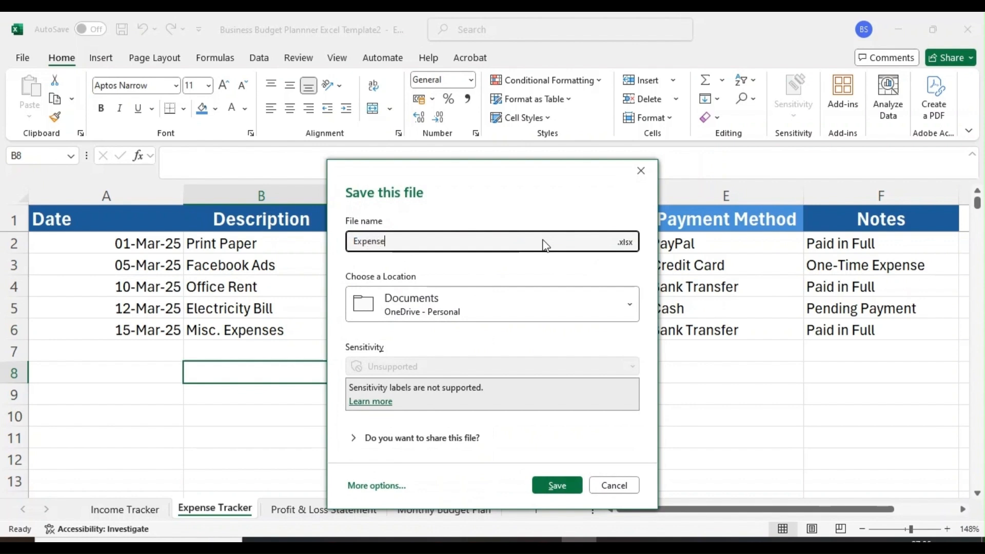
type(" Tracker")
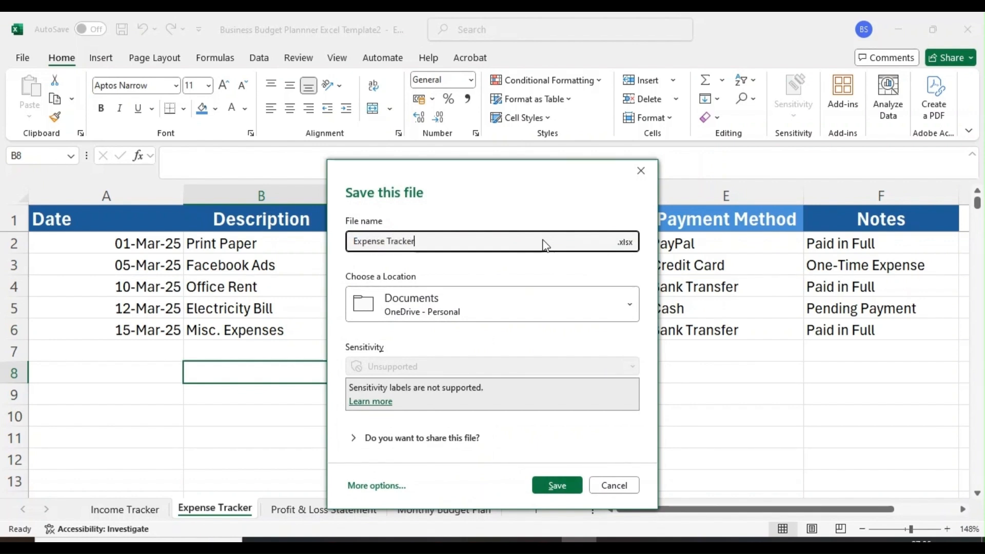
left_click(564, 487)
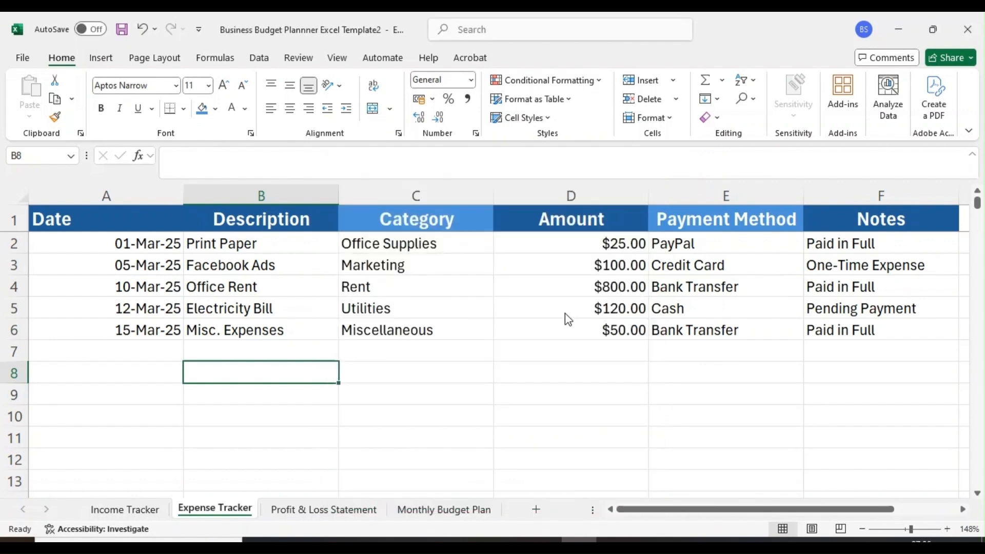